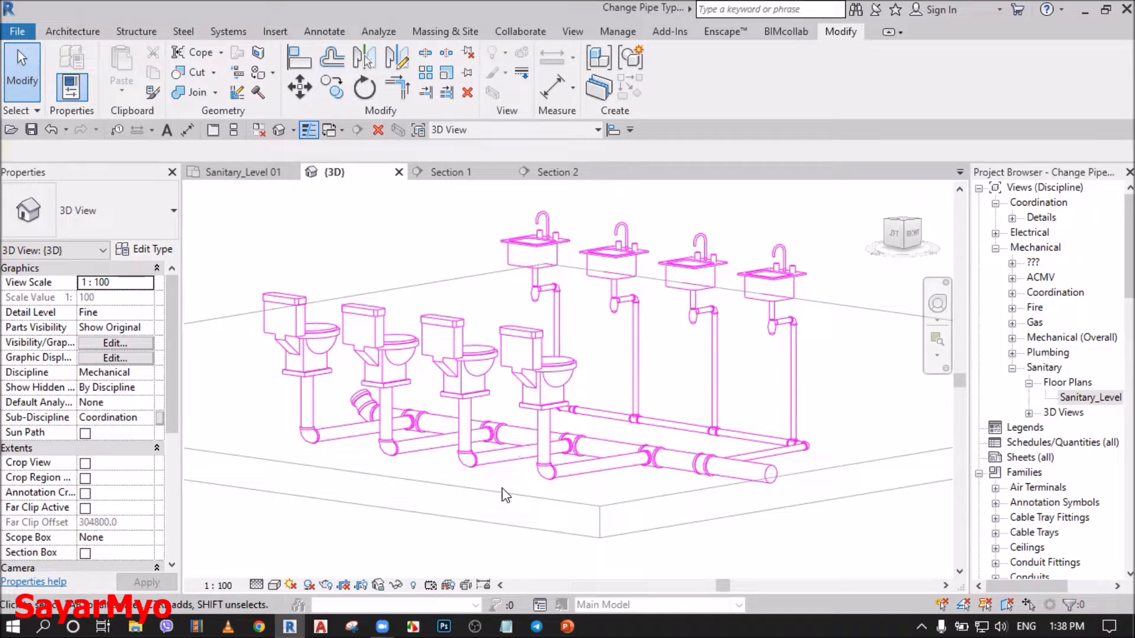
Step: Close the inactive views and check the pipe type of the main drain's open-ended segment in the 3D view
click(259, 131)
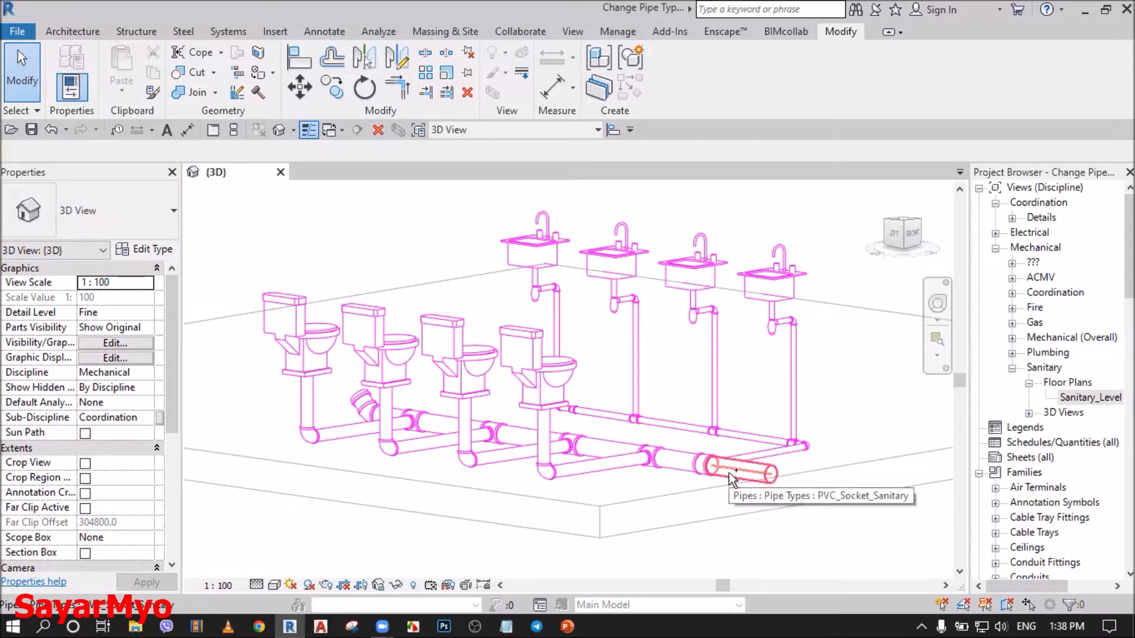
click(759, 473)
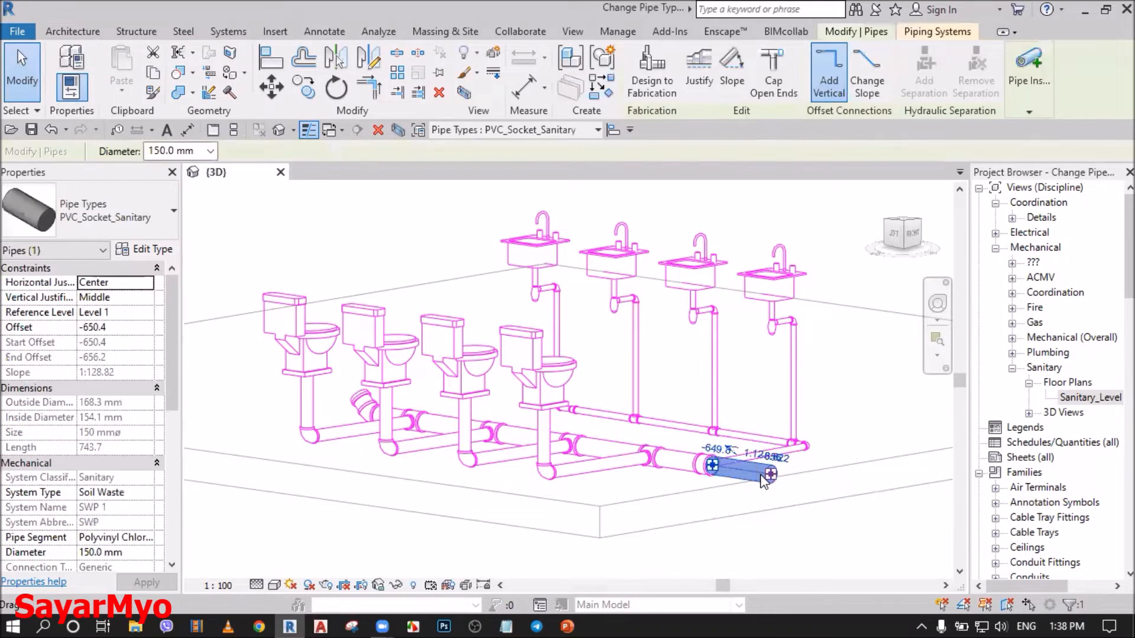
click(97, 217)
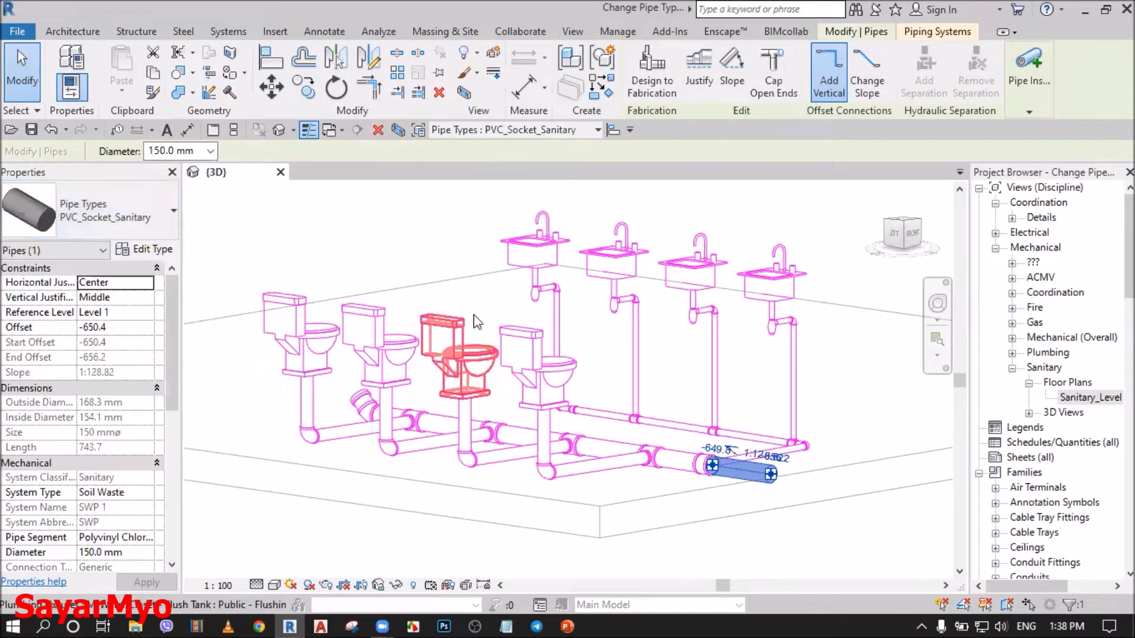
click(438, 251)
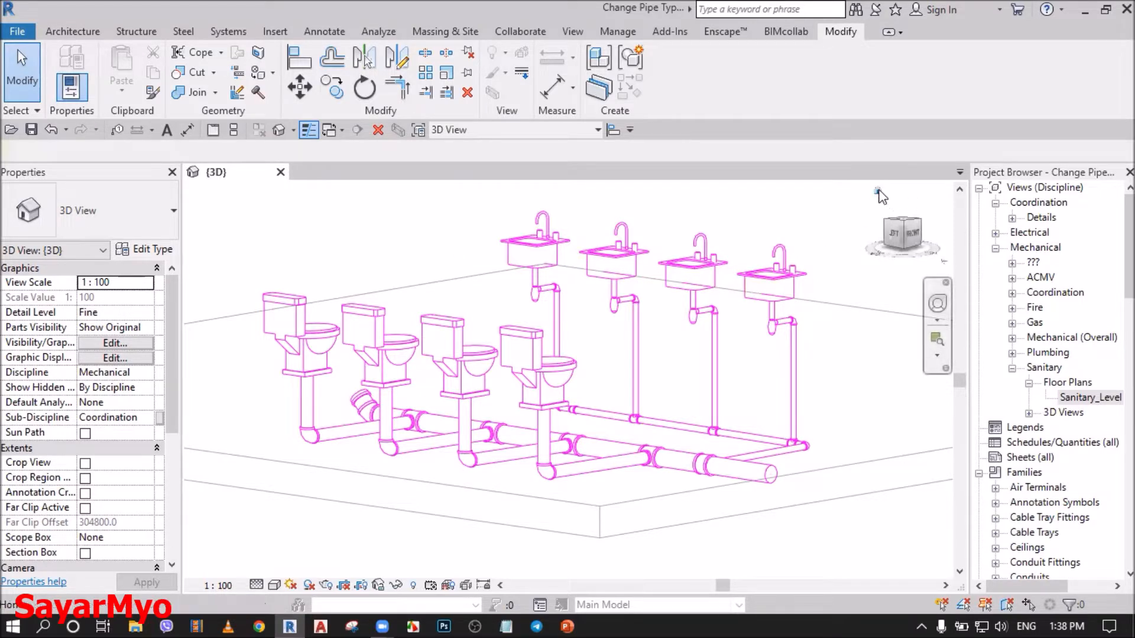
Step: Compare the pipe types of the nearest toilet's horizontal branch and vertical drop with that of the main drain's end segment
click(877, 190)
shift+middle_drag(650, 439, 684, 354)
scroll(567, 440, up, 5)
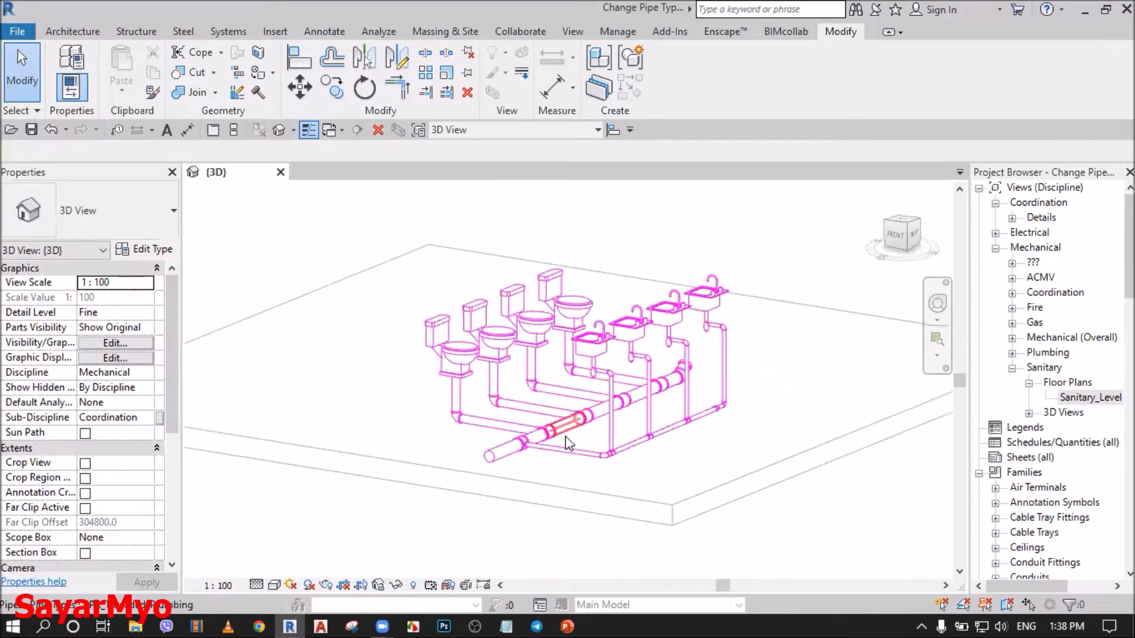
middle_drag(534, 476, 571, 431)
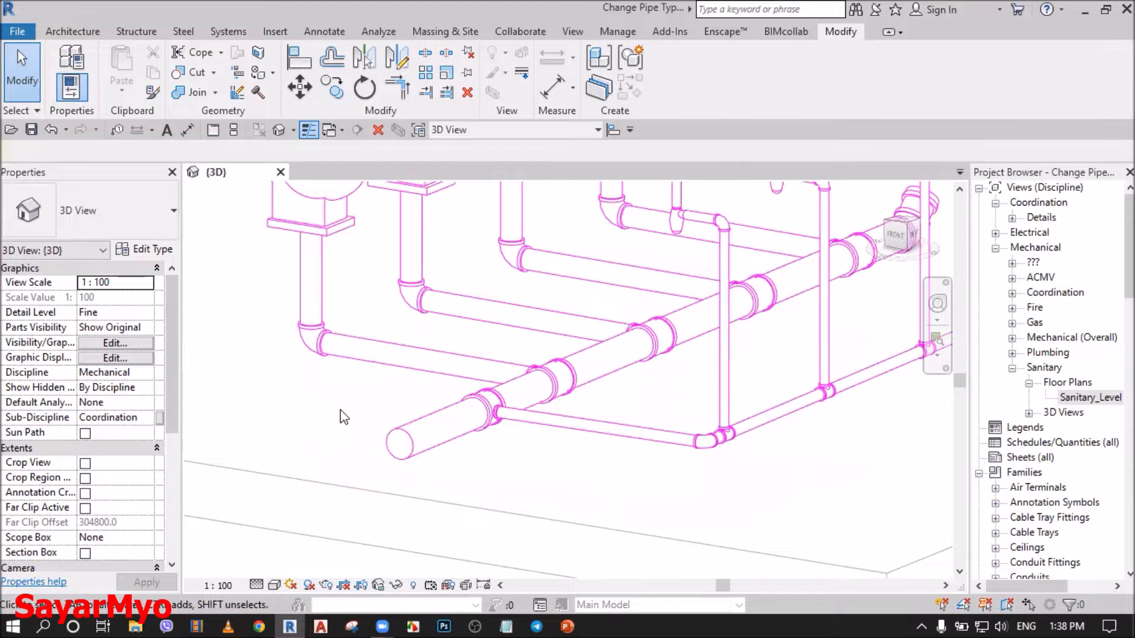
click(370, 357)
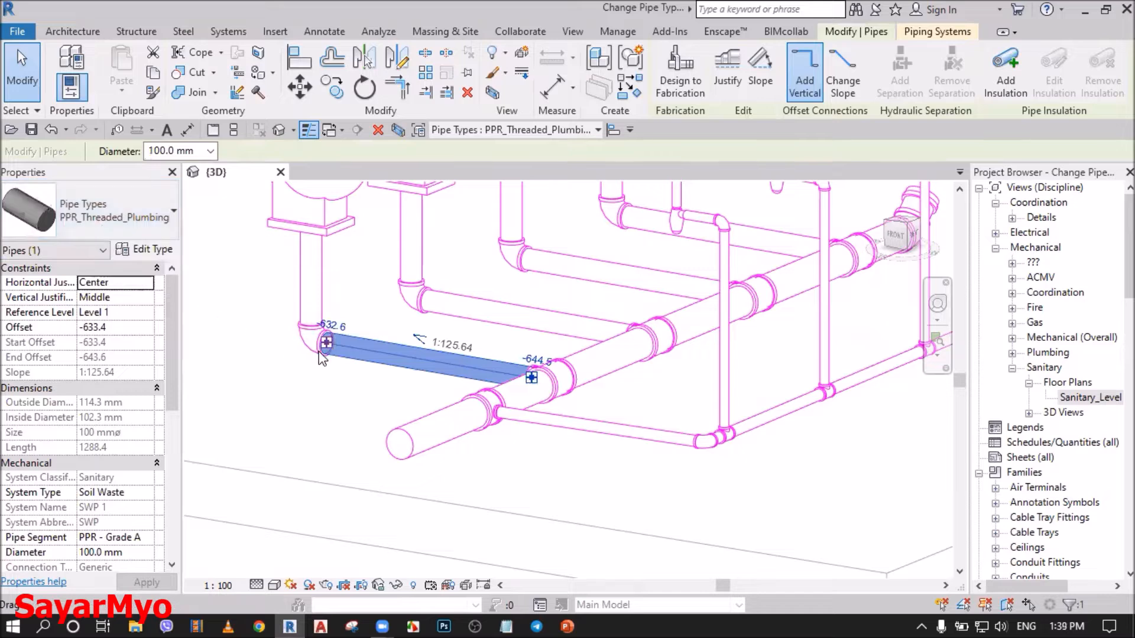
click(307, 306)
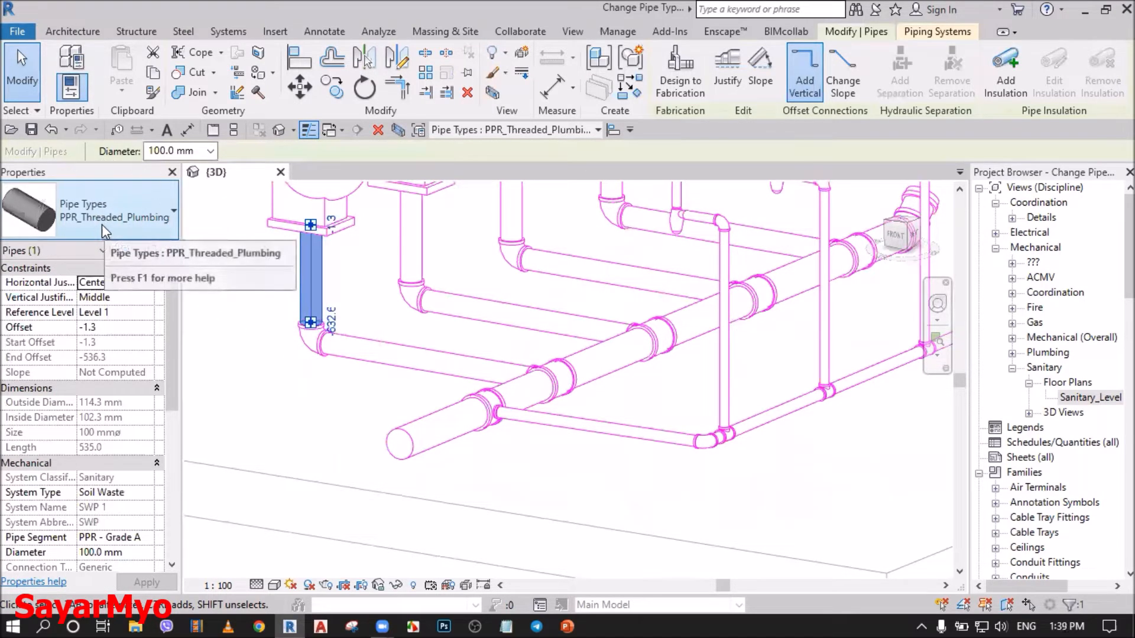
click(264, 482)
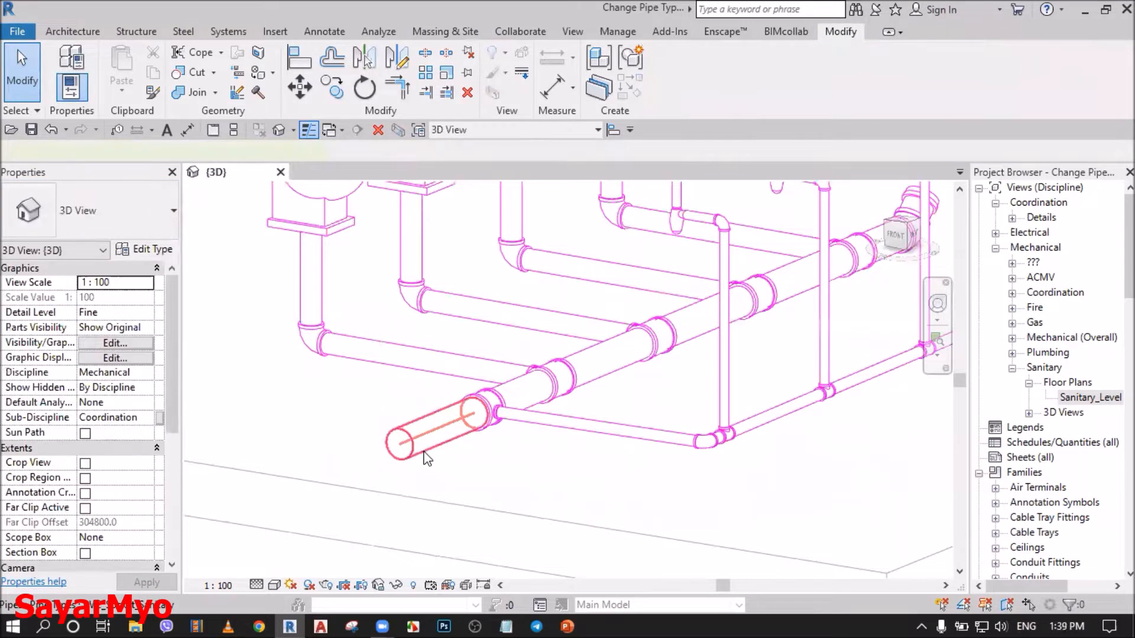
click(423, 454)
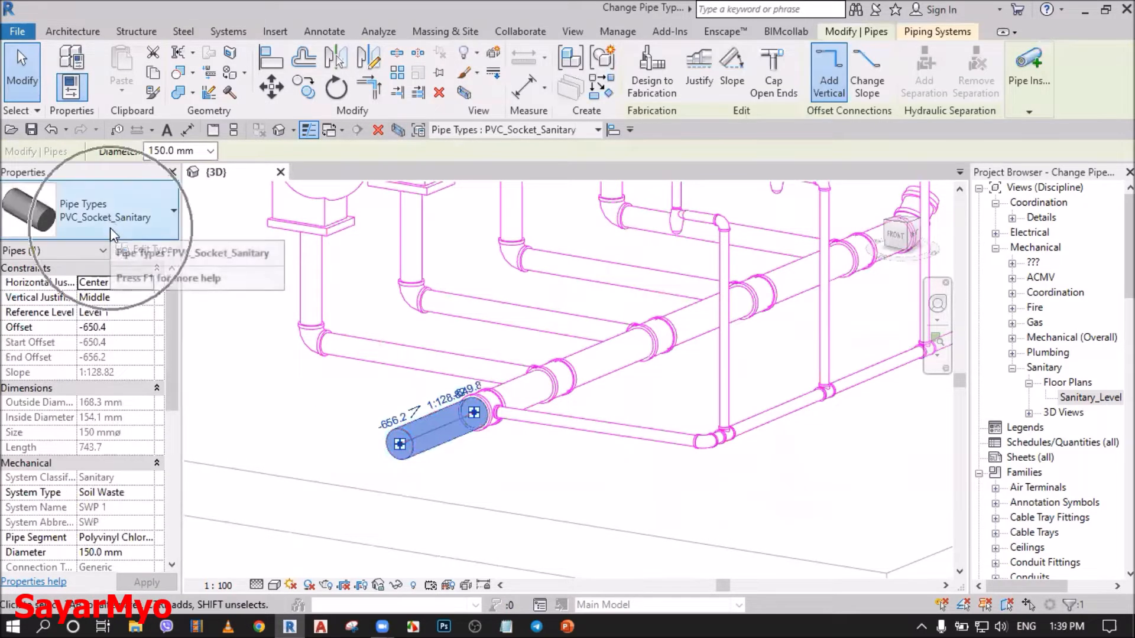
scroll(337, 451, down, 5)
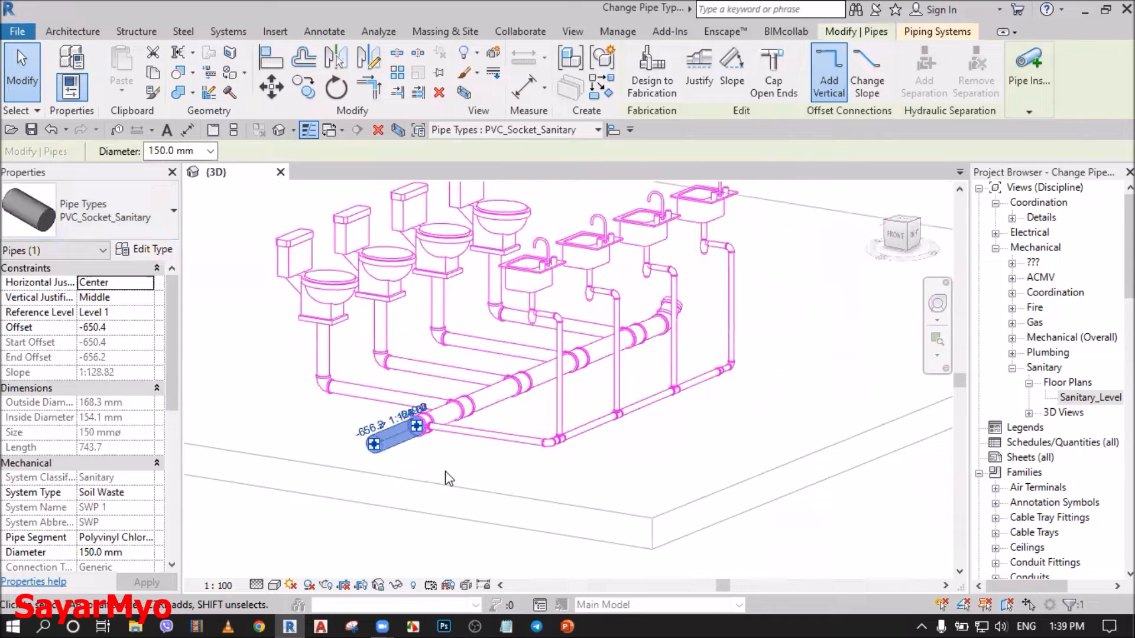
click(450, 480)
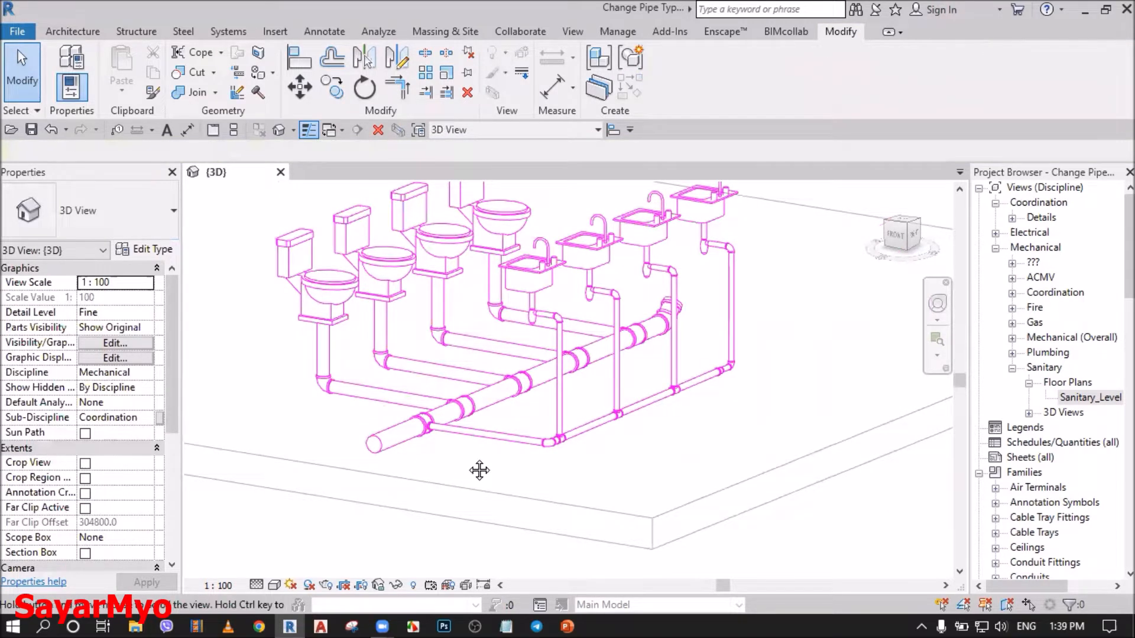
scroll(473, 470, down, 2)
scroll(486, 480, down, 1)
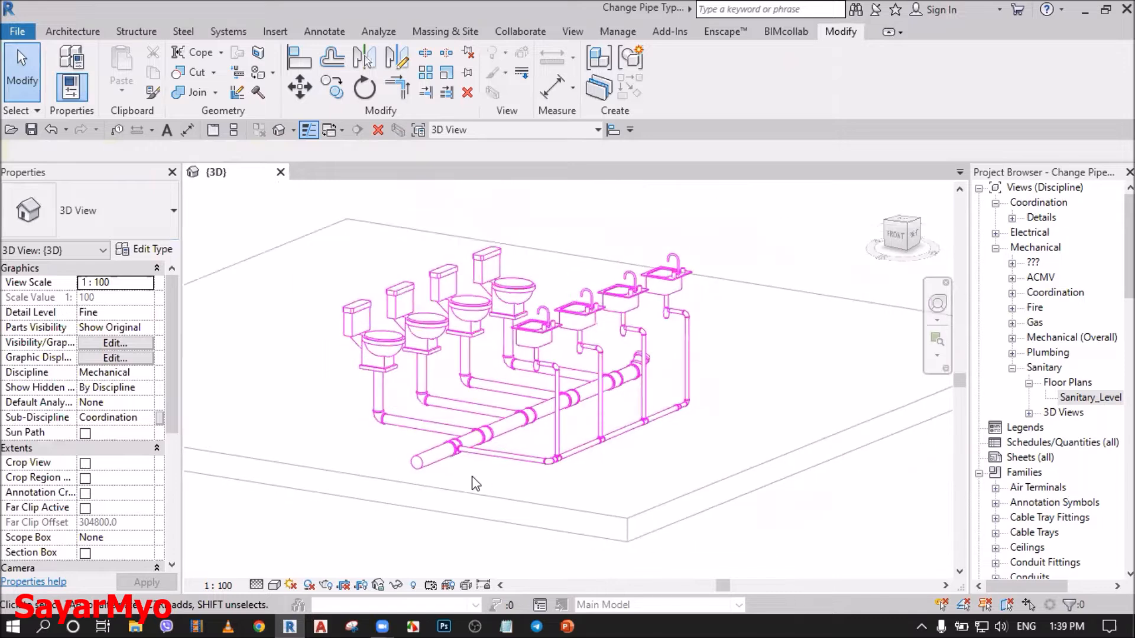
scroll(473, 481, up, 1)
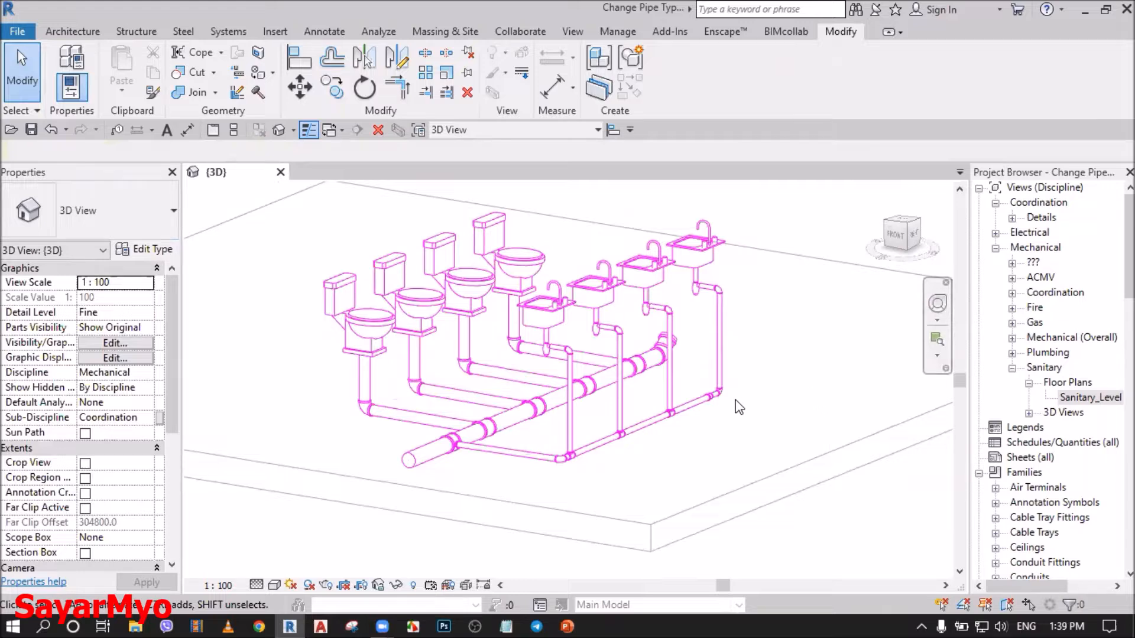
Step: Change the 50 mm branch pipe between the basin line and the main drain to the PVC_Socket_Sanitary type
scroll(499, 467, up, 5)
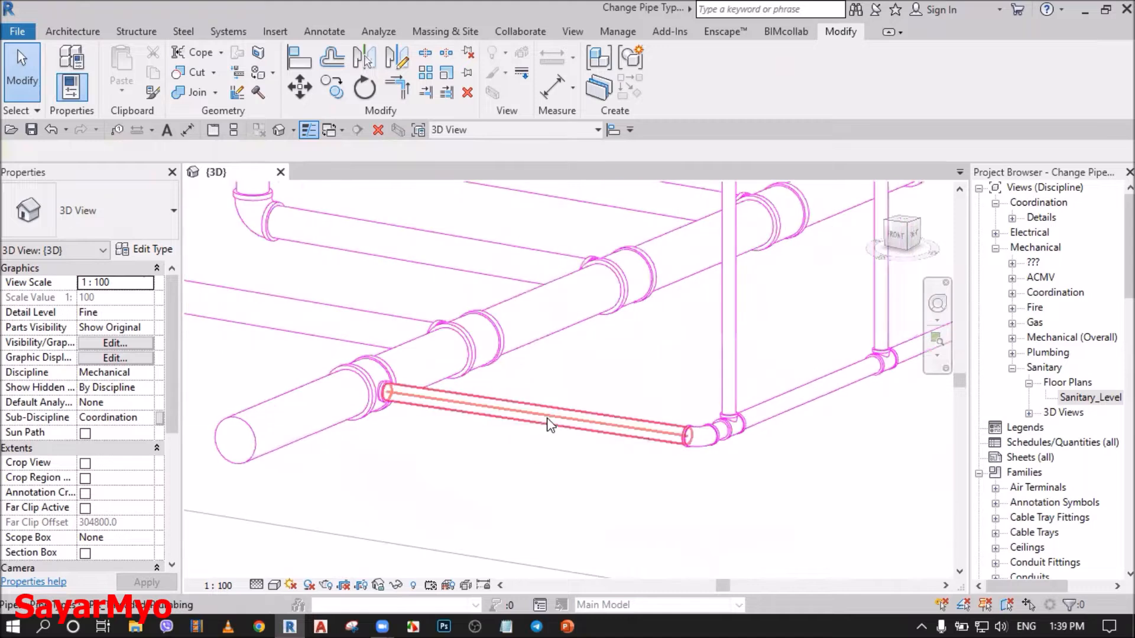
click(551, 426)
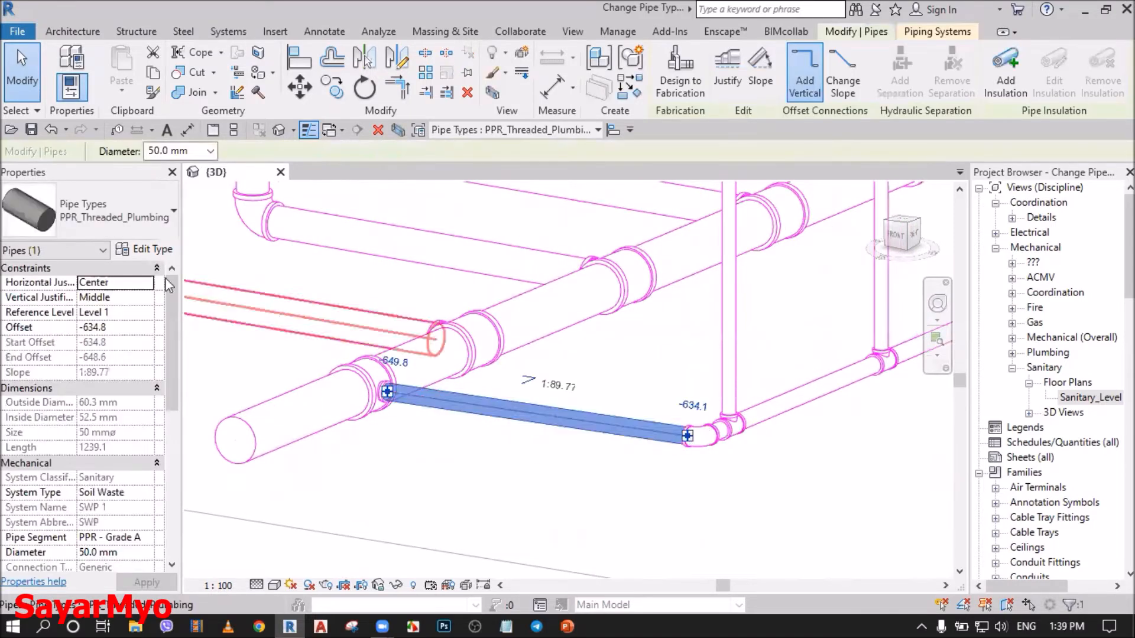
click(114, 219)
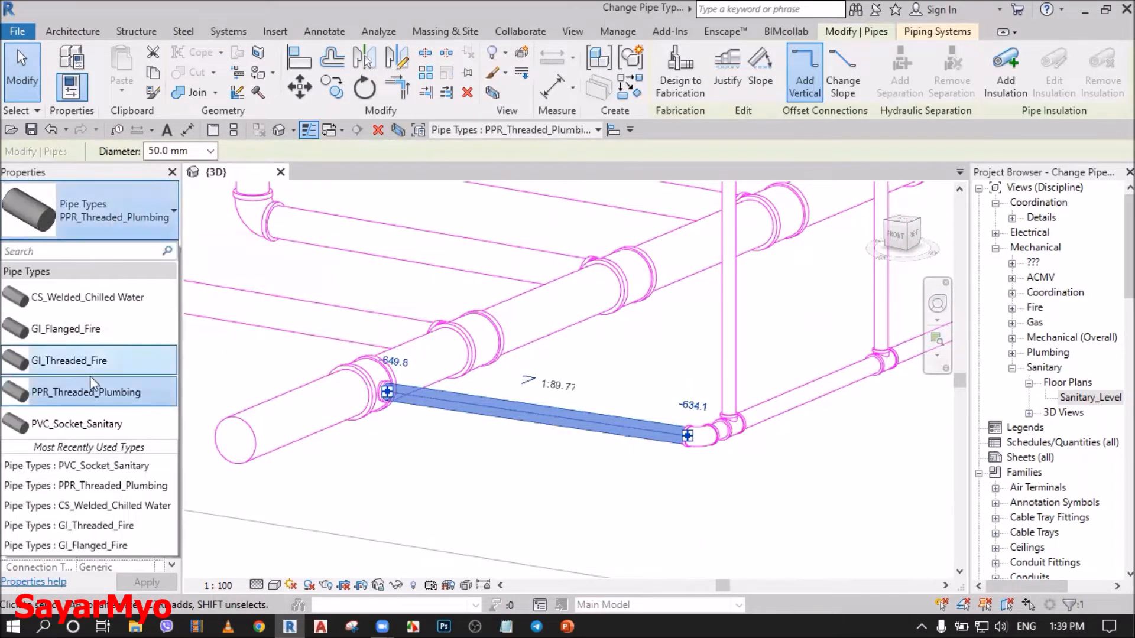
click(85, 423)
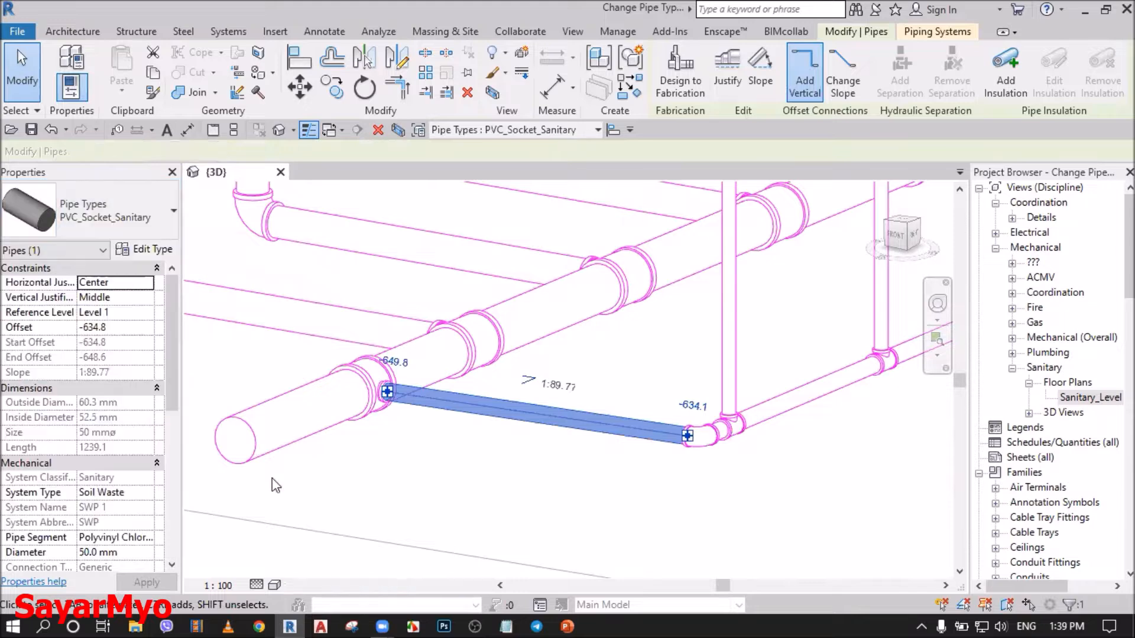
click(544, 489)
click(555, 444)
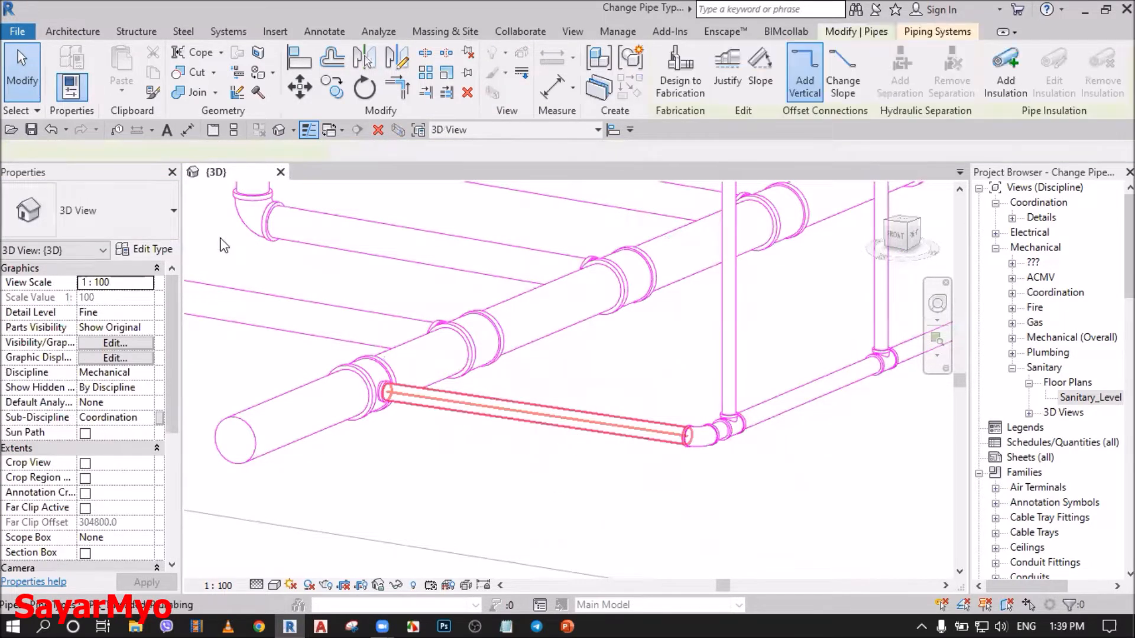
Step: Change the 150 mm main drain segment between the two nearest toilet branch tees to the PVC_Socket_Sanitary type
click(565, 311)
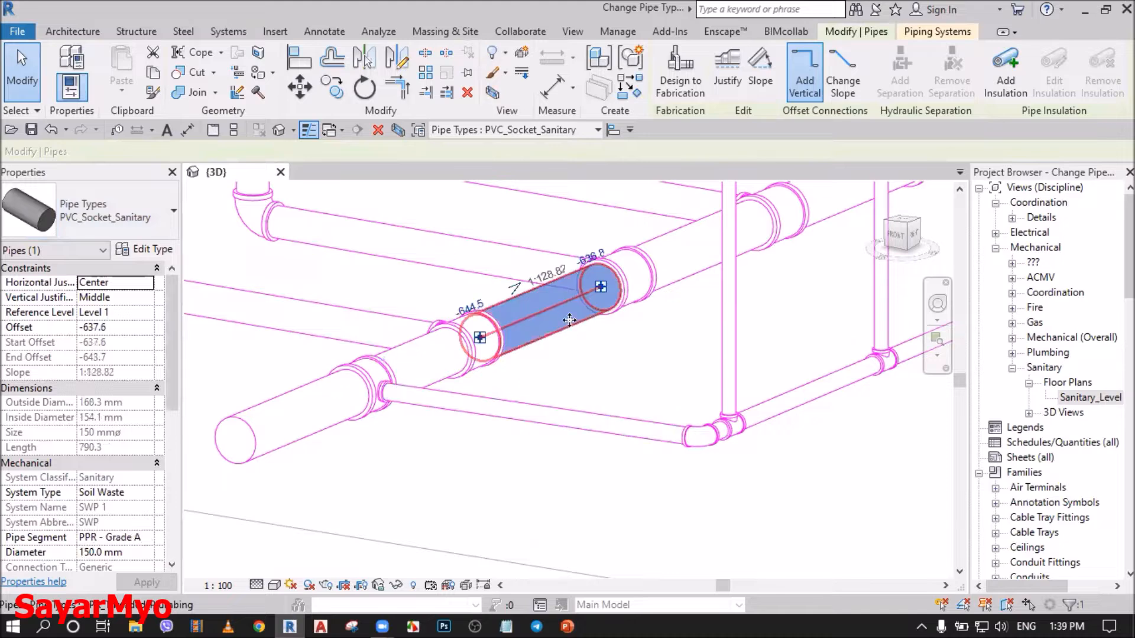
click(114, 230)
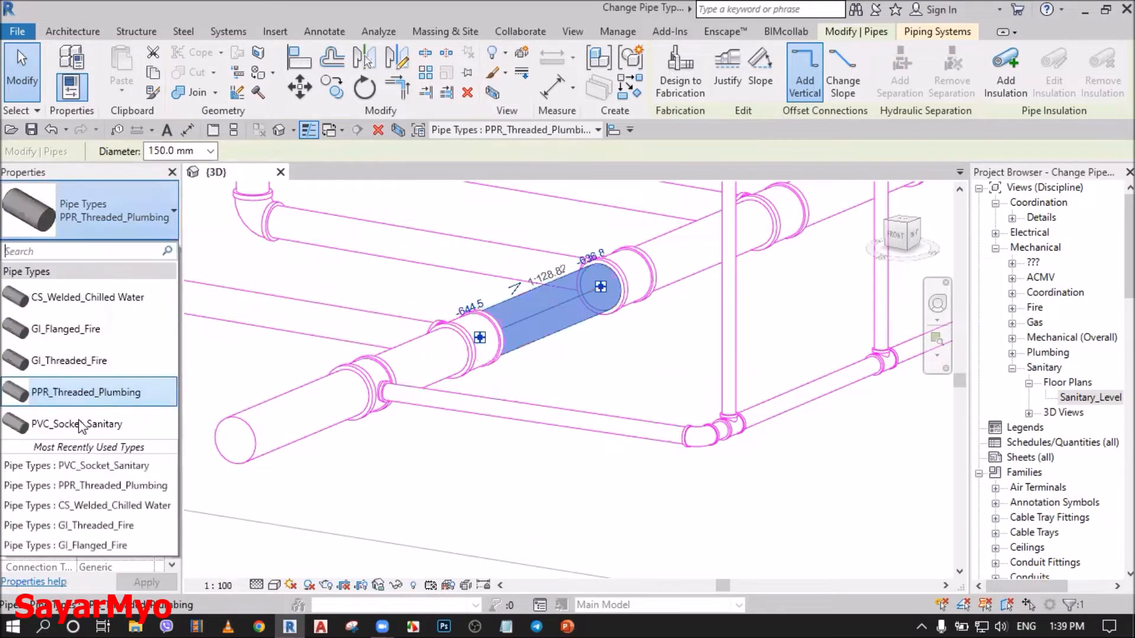
click(78, 430)
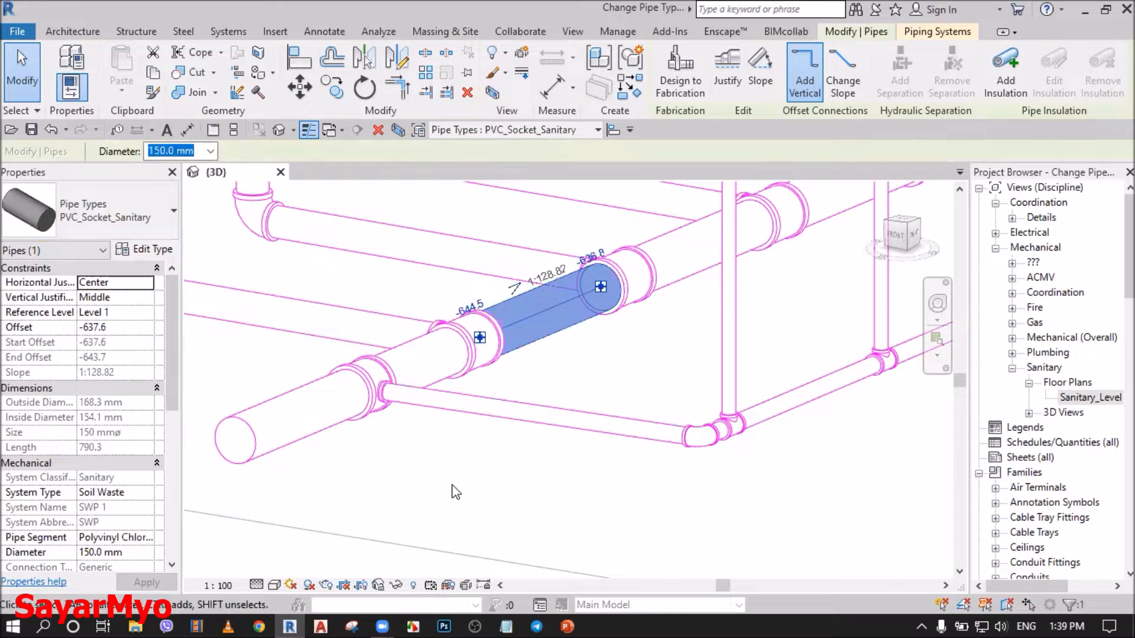
click(606, 378)
scroll(606, 378, down, 5)
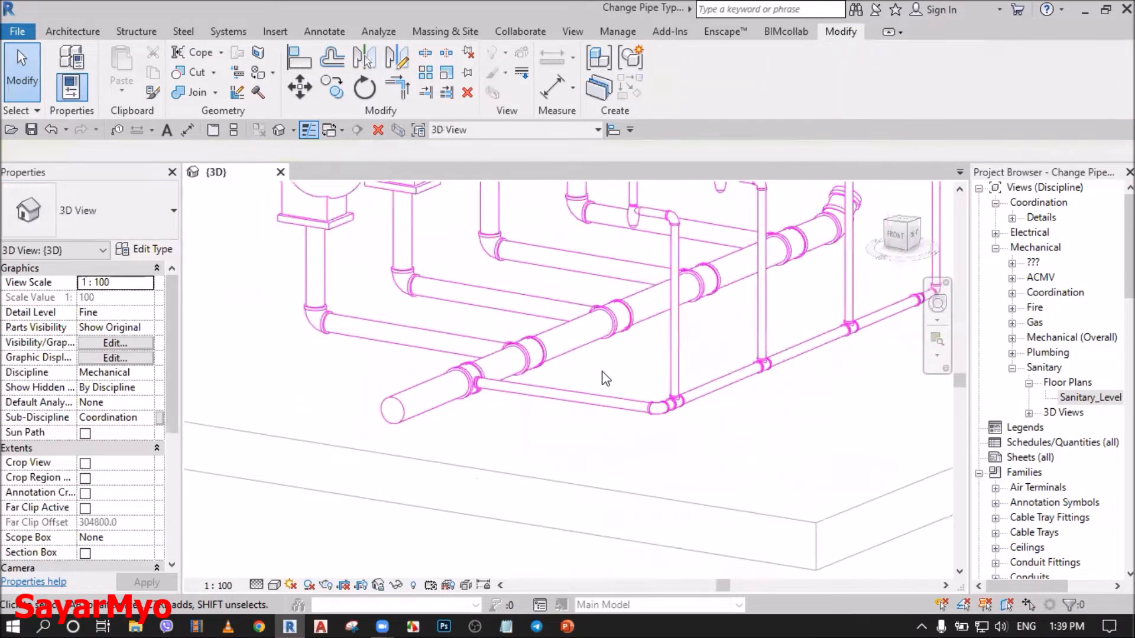
scroll(577, 435, down, 3)
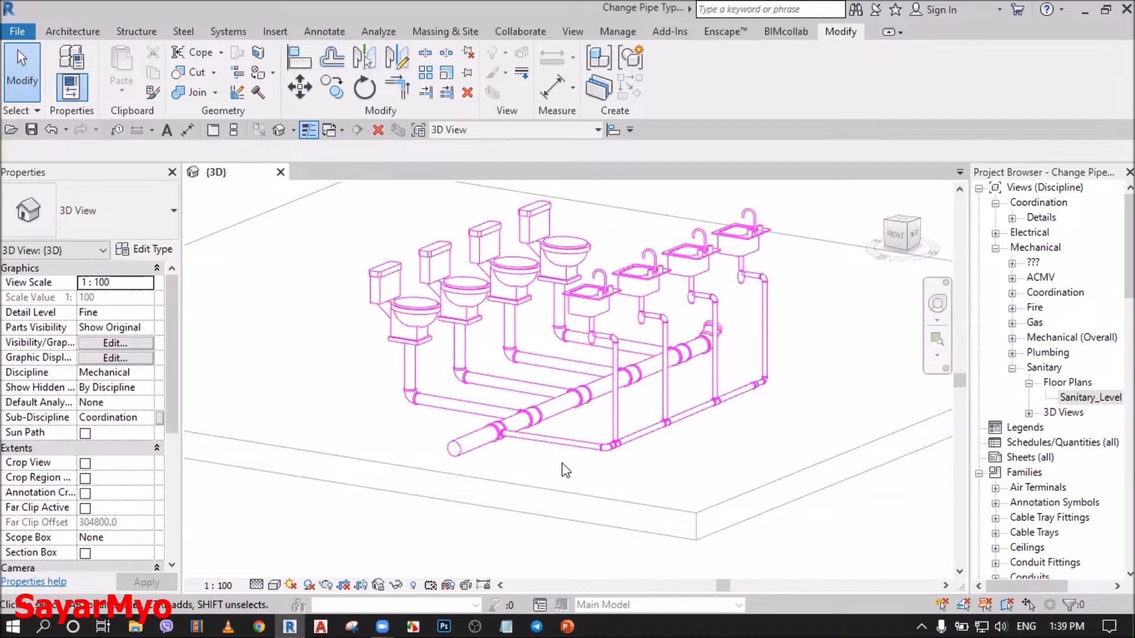
Step: Check the fitting type of the tee joining the nearest toilet branch to the main drain
scroll(532, 490, up, 5)
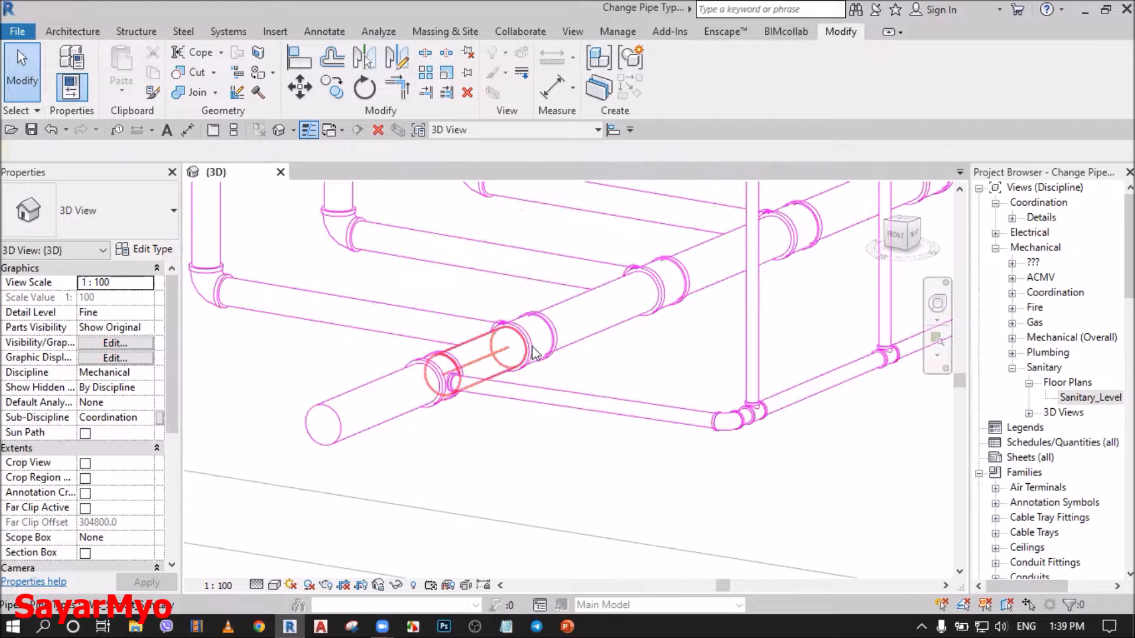
click(557, 358)
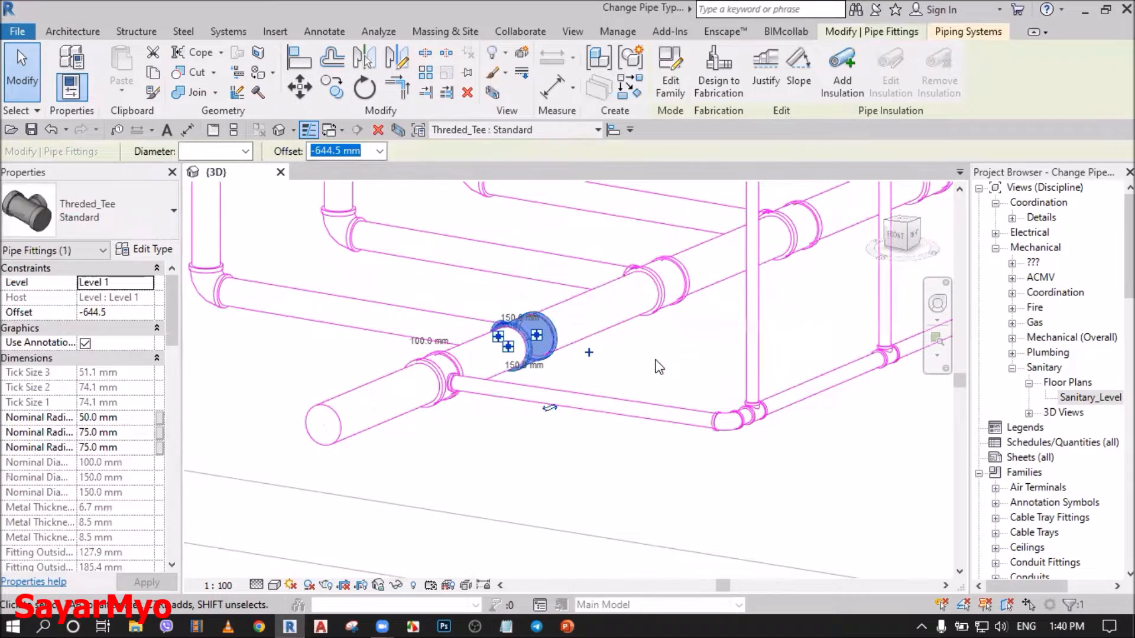
click(656, 361)
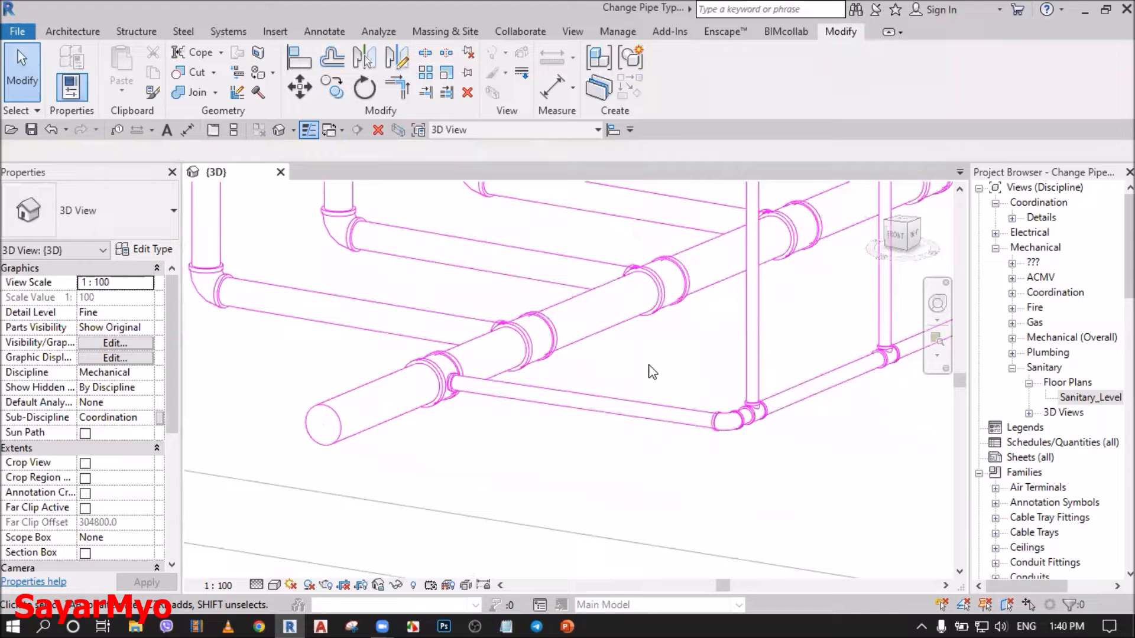
scroll(652, 373, down, 5)
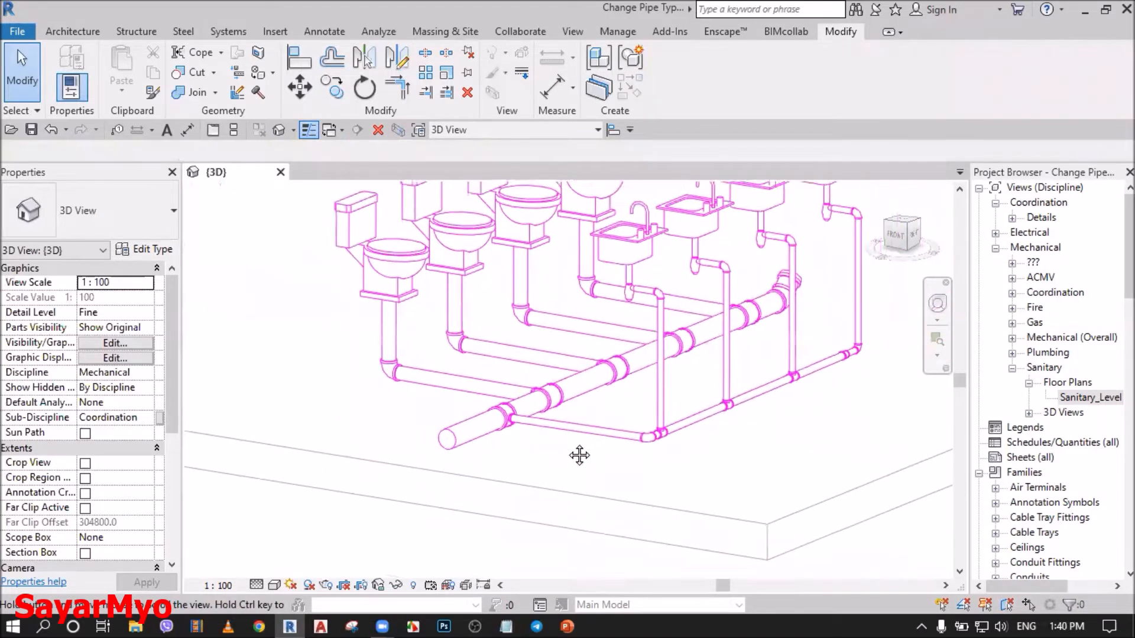
scroll(567, 444, down, 3)
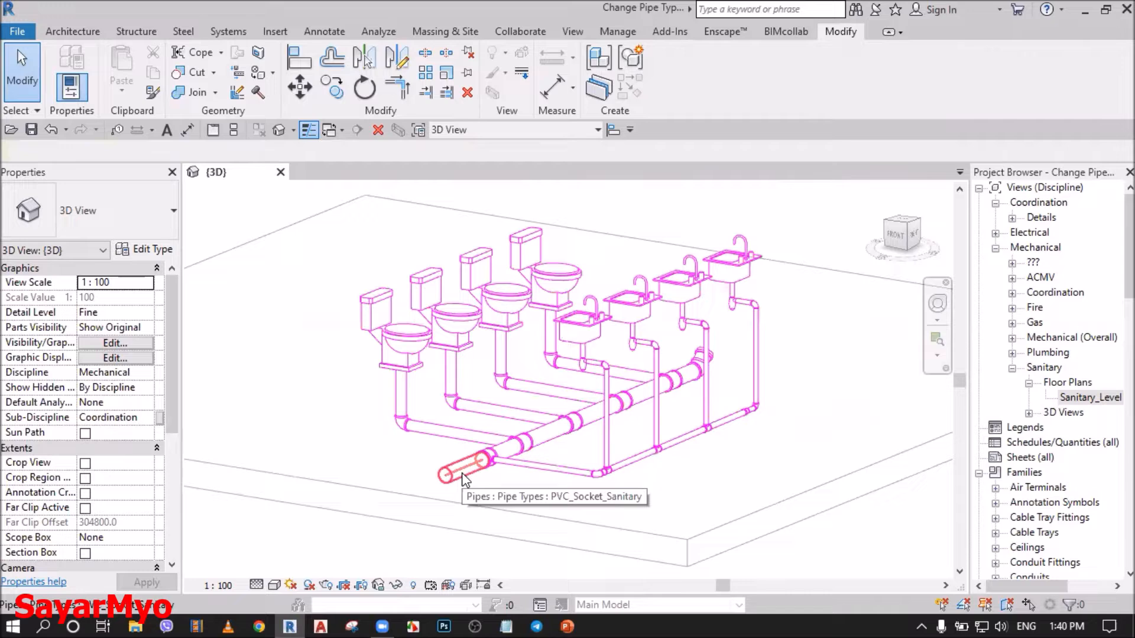
Step: Select the whole connected sanitary network from the main drain's end segment and filter out the Plumbing Fixtures category
key(Tab)
key(Tab)
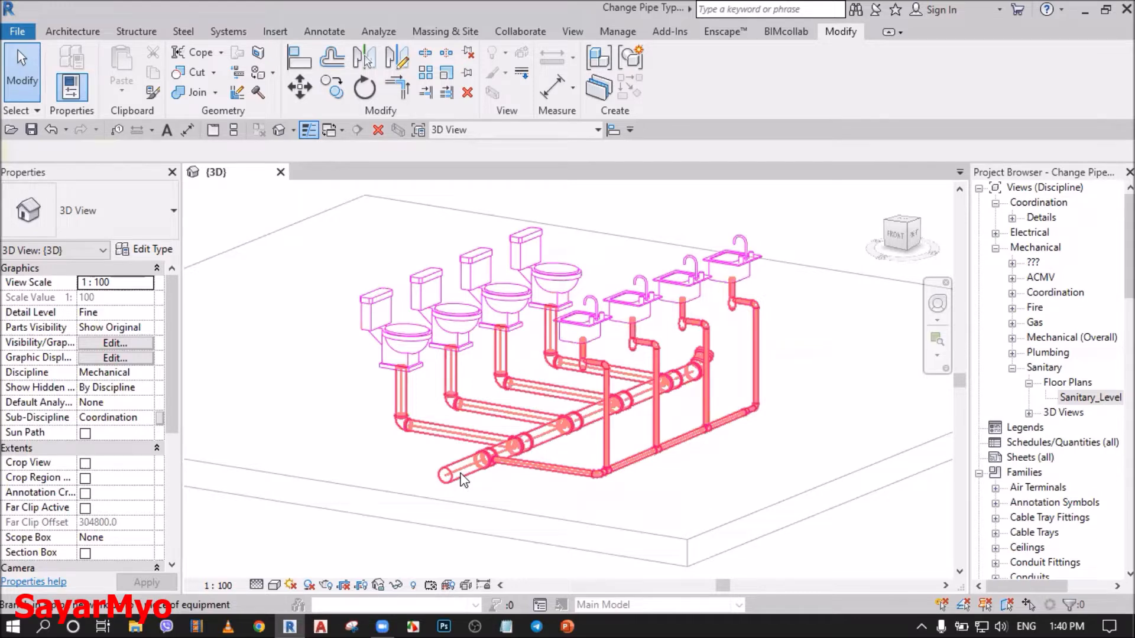
key(Tab)
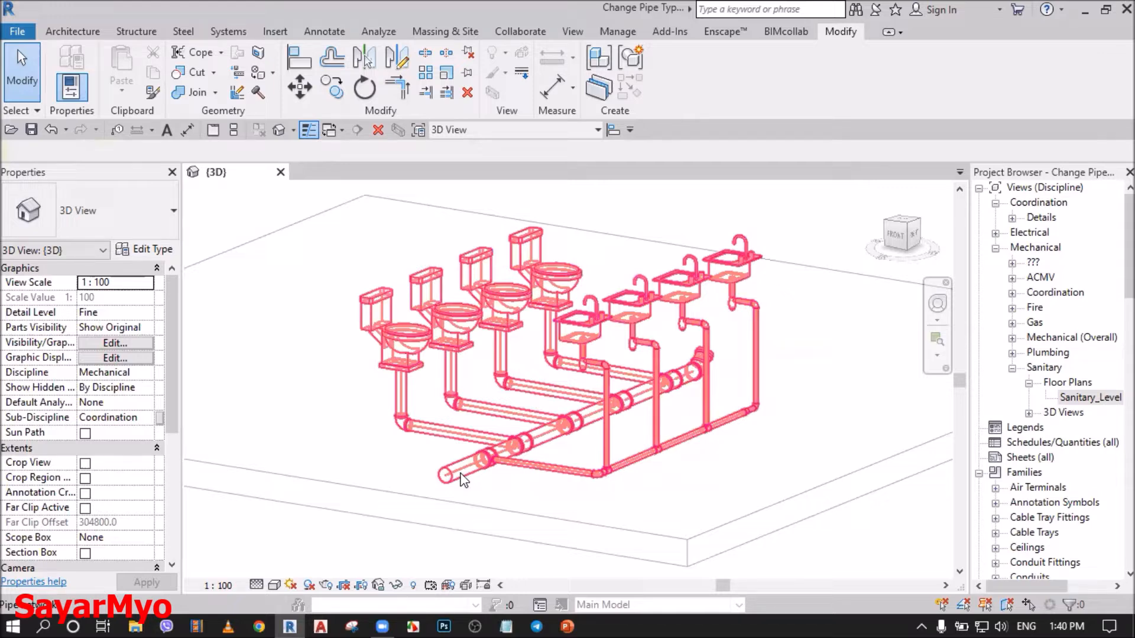
click(465, 482)
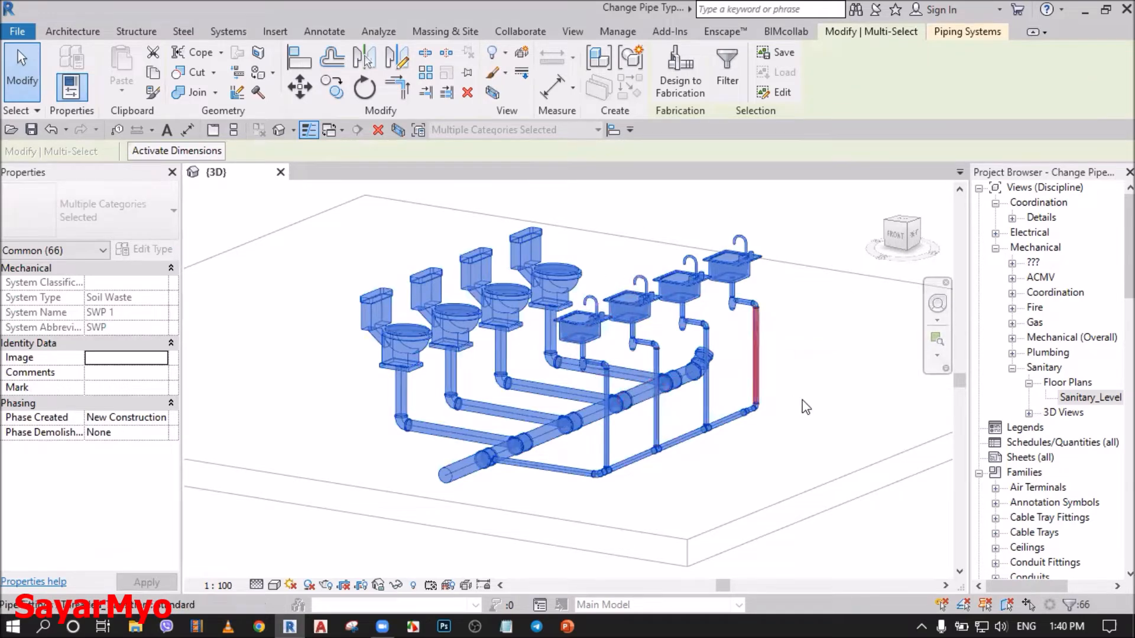
click(735, 93)
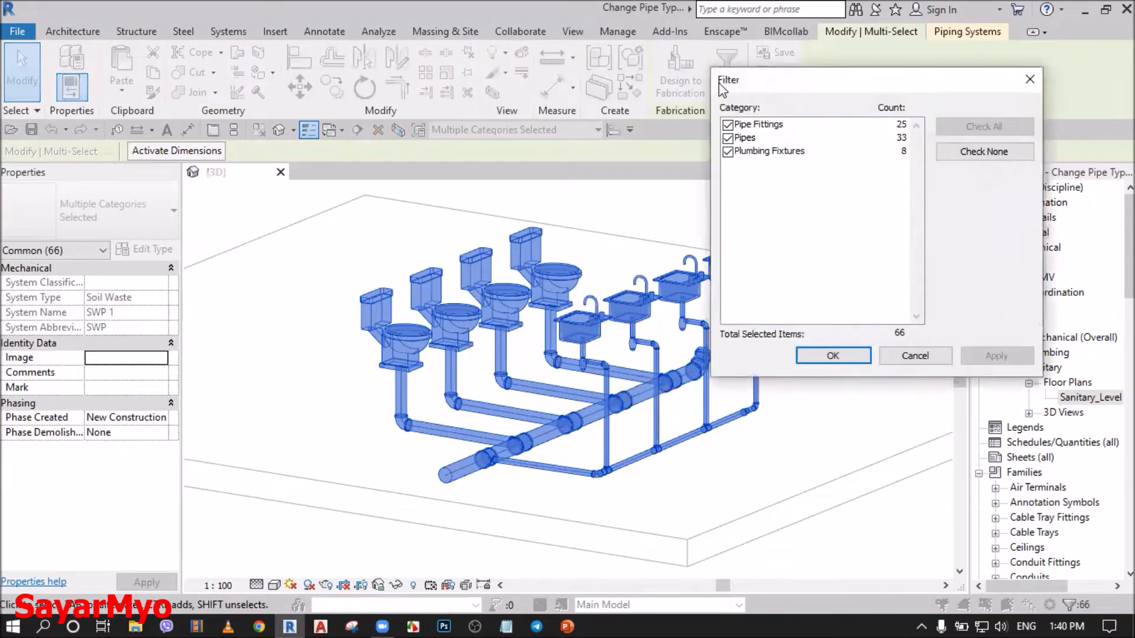
click(728, 152)
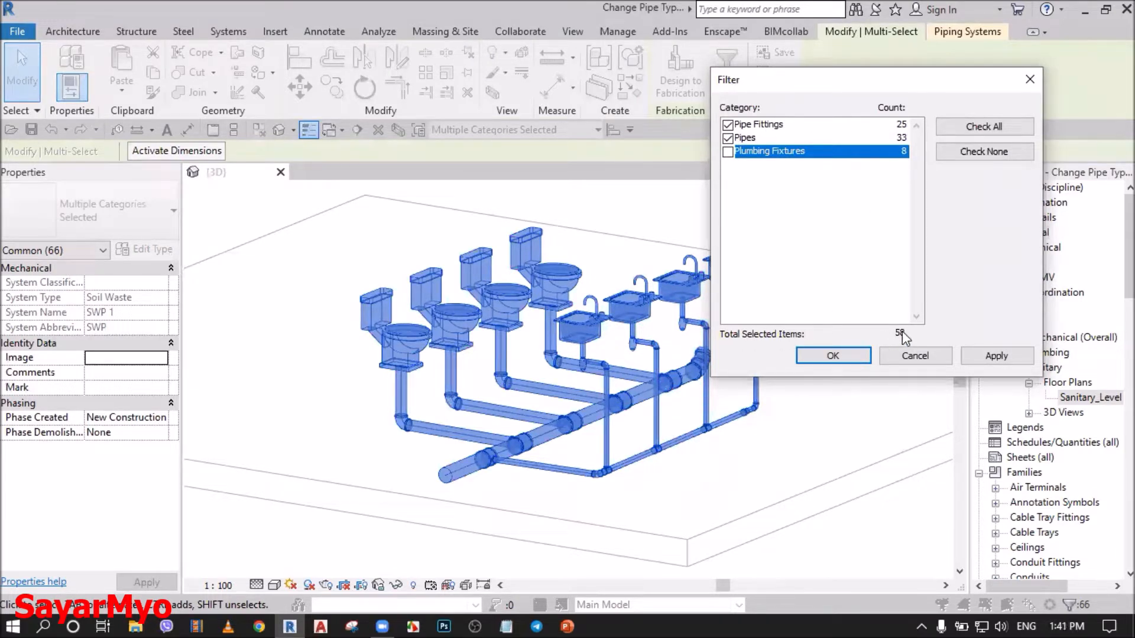
click(999, 356)
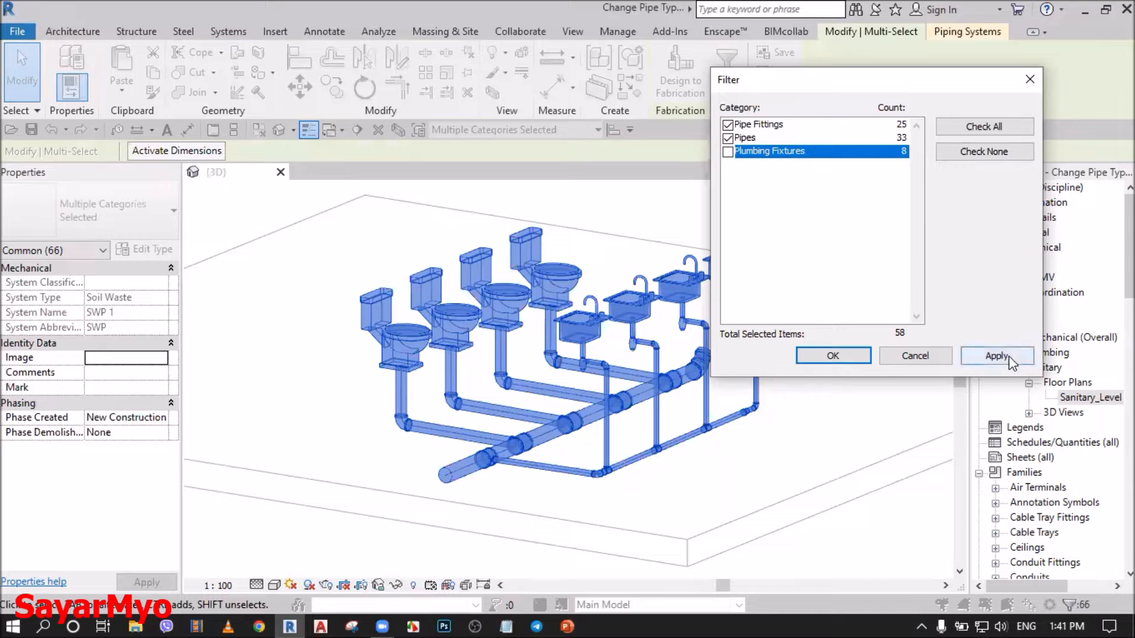
click(833, 356)
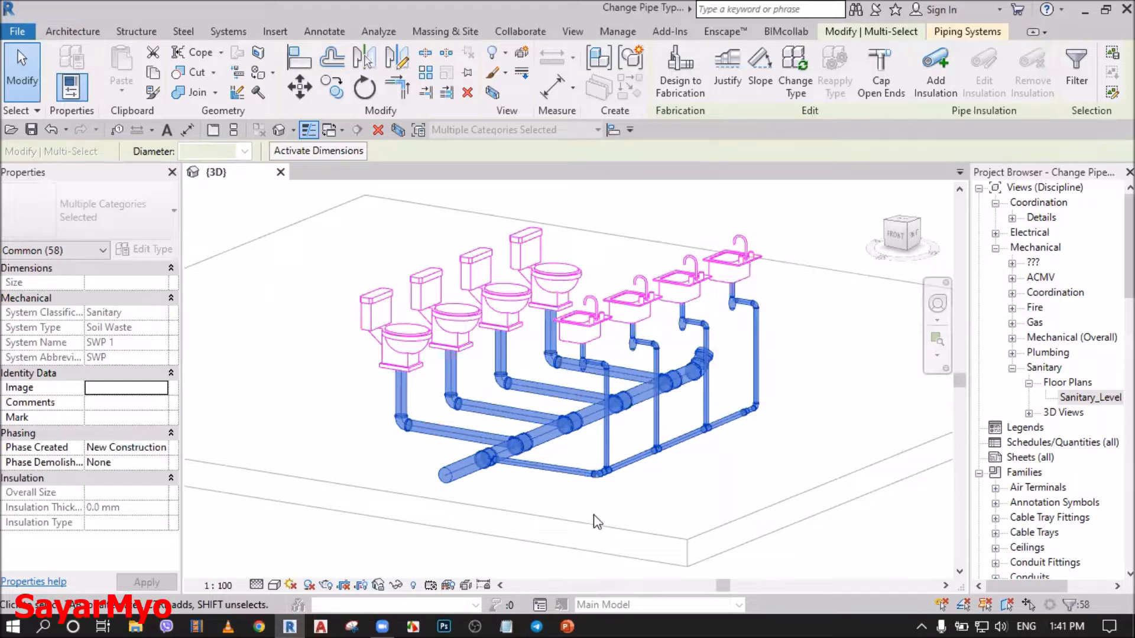
Step: Change the type of all selected pipes and pipe fittings to PVC_Socket_Sanitary, using the main drain's end segment as reference
click(799, 77)
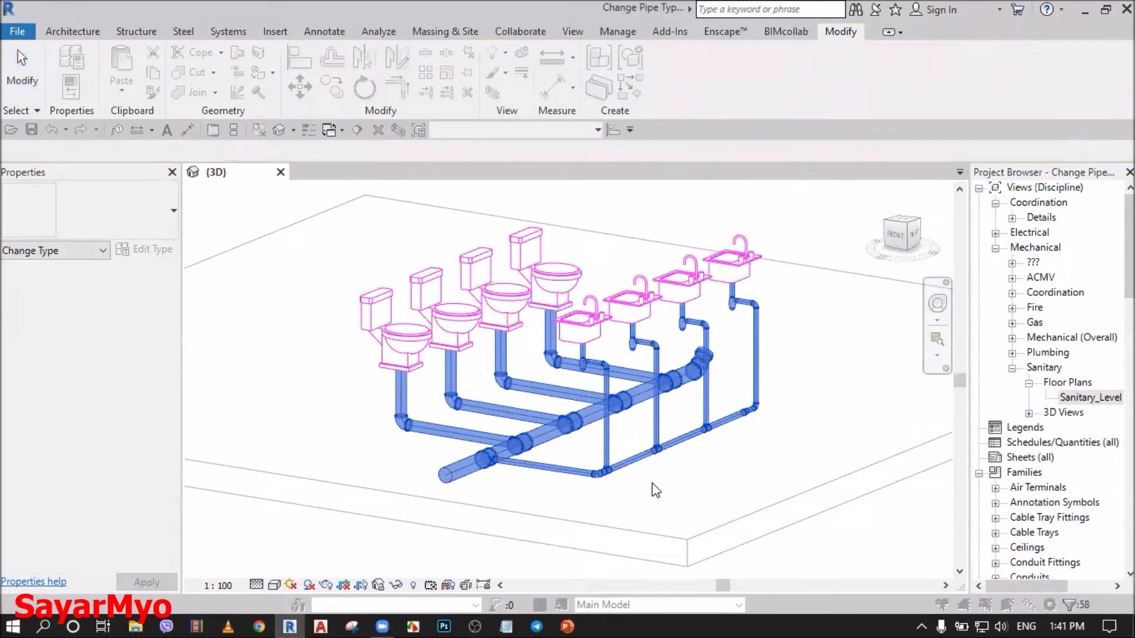
click(466, 476)
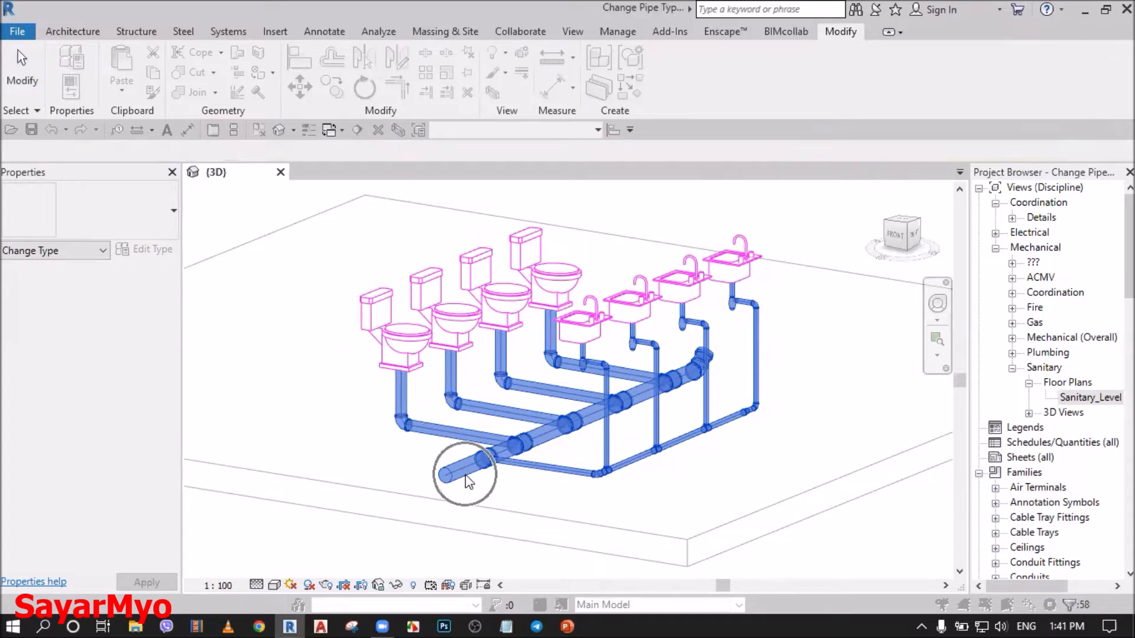
click(109, 219)
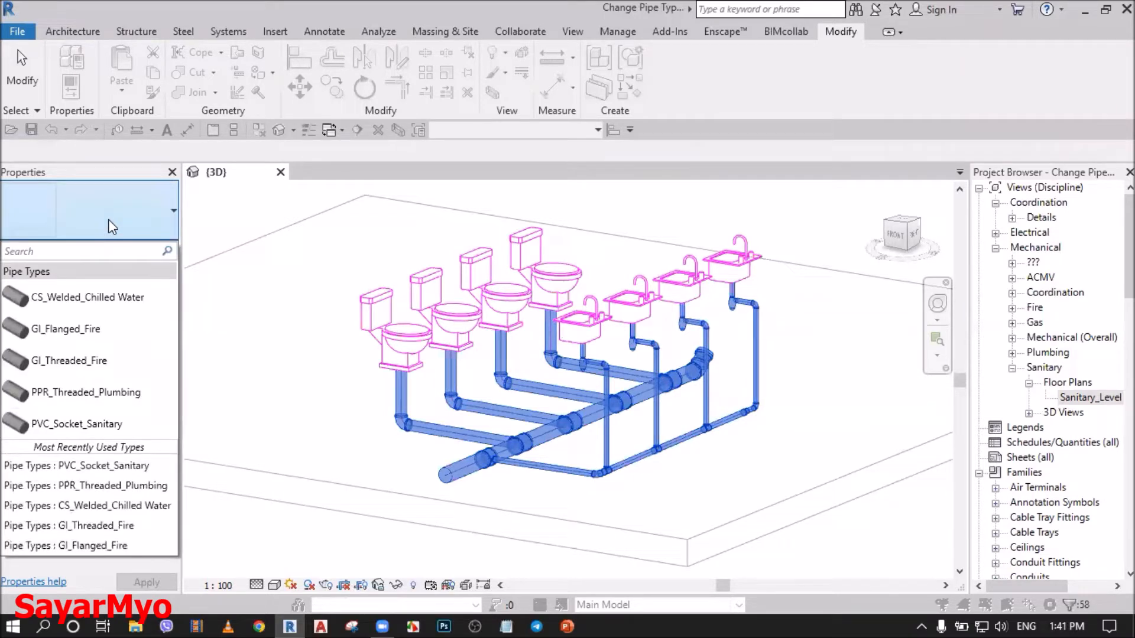
click(91, 428)
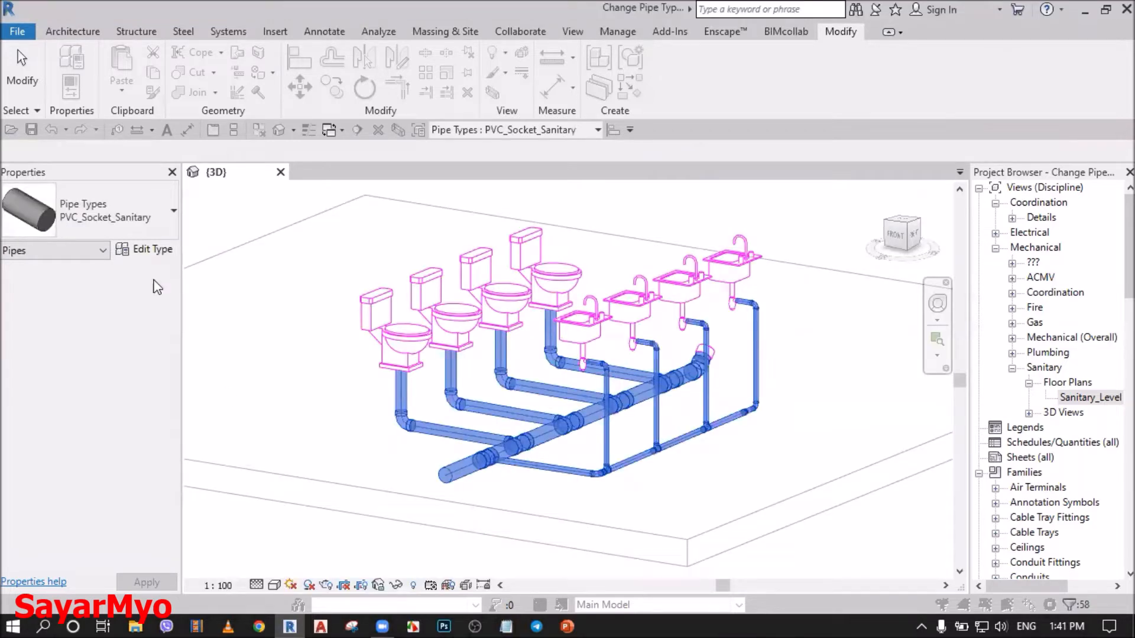
click(513, 507)
Step: Examine the main drain tee and the bottom elbow of the nearest toilet branch, along with the rest of the network
drag(889, 237, 788, 432)
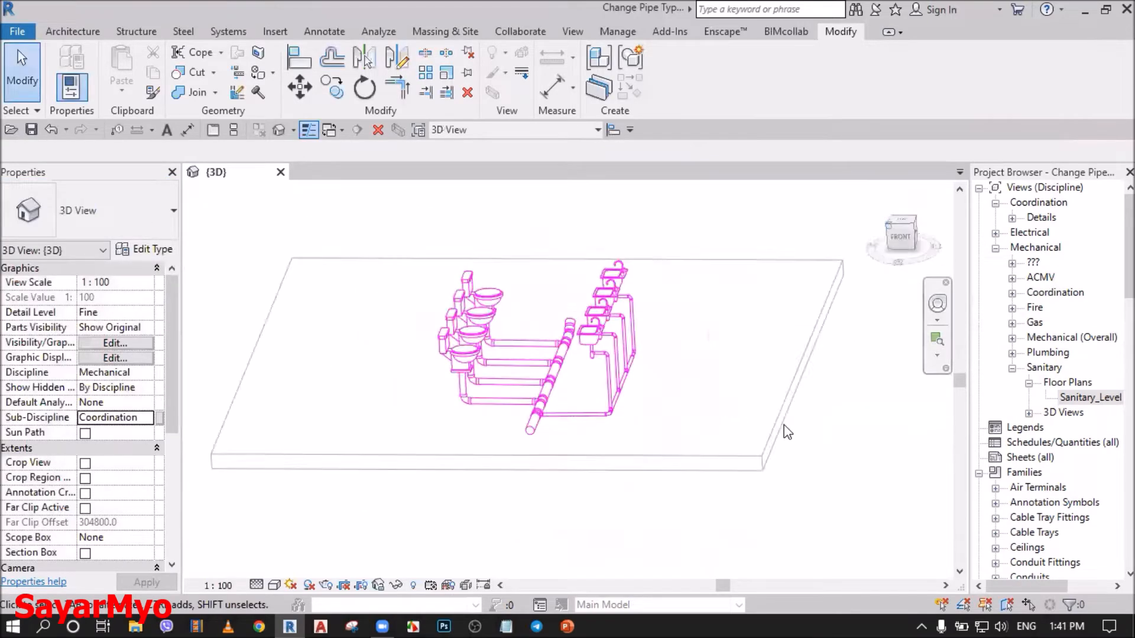
drag(900, 252, 901, 219)
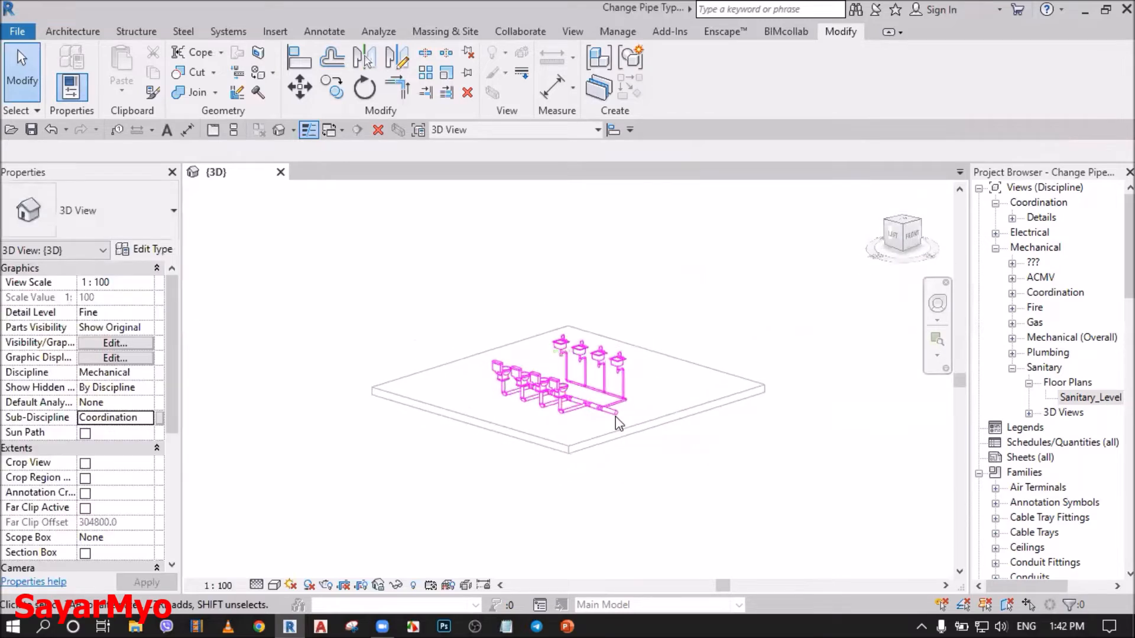
scroll(615, 423, up, 6)
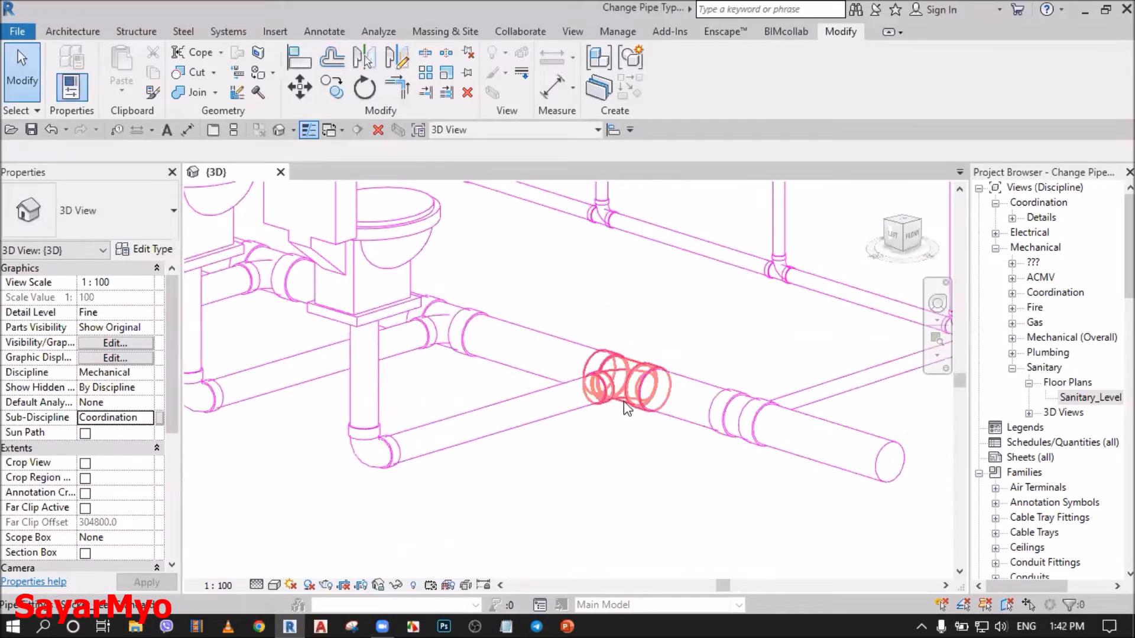
click(623, 402)
scroll(624, 435, up, 4)
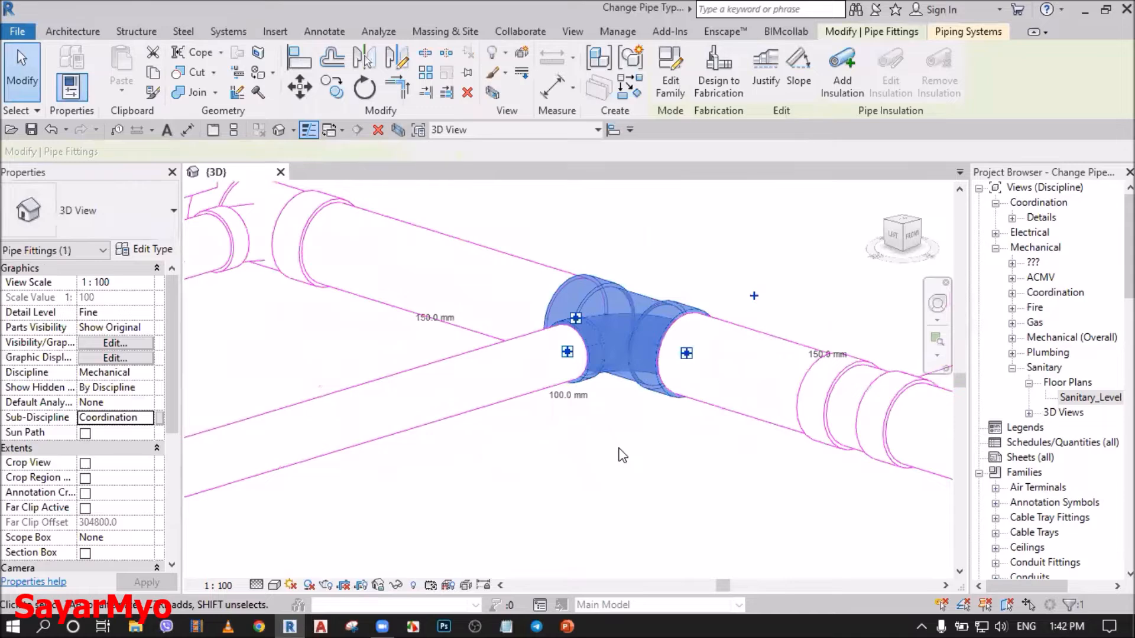
click(619, 449)
scroll(622, 425, down, 4)
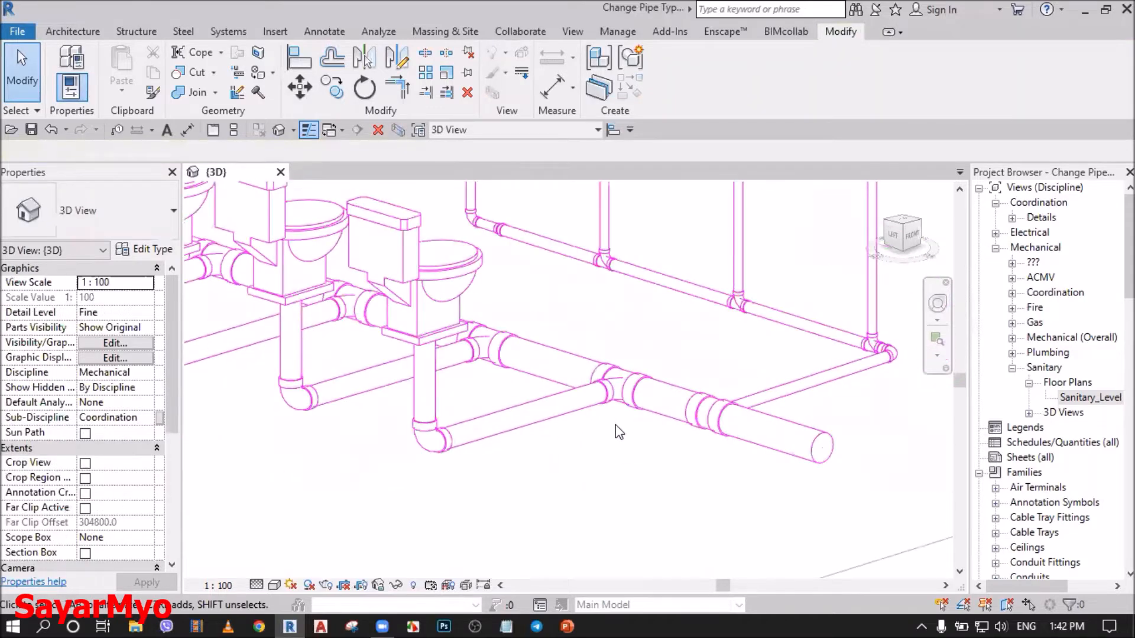
scroll(424, 467, up, 3)
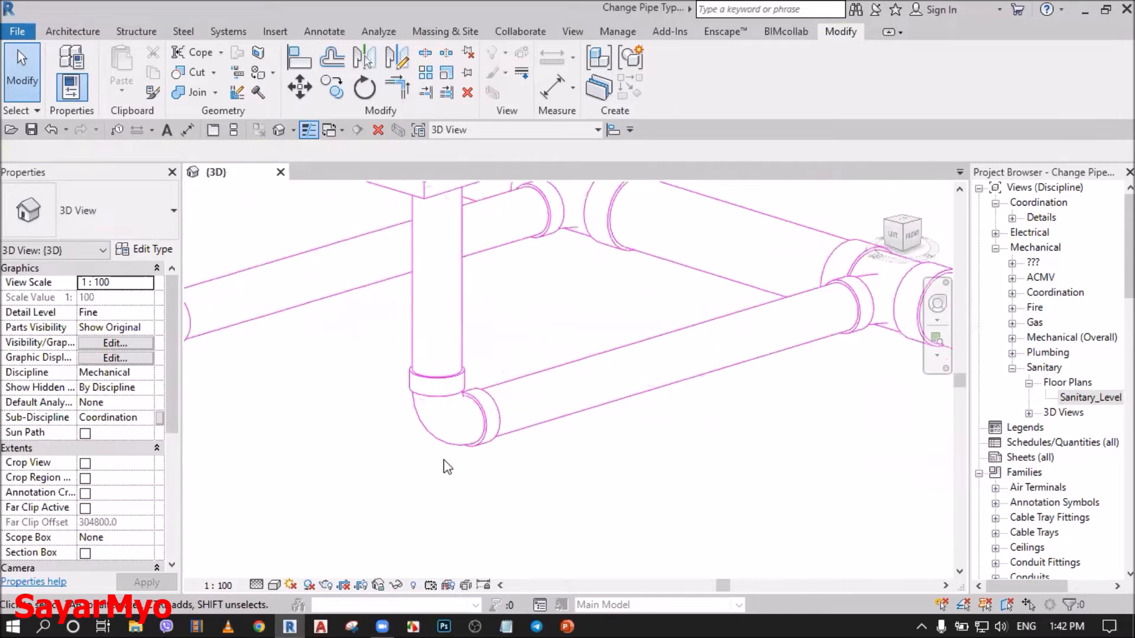
scroll(475, 444, up, 2)
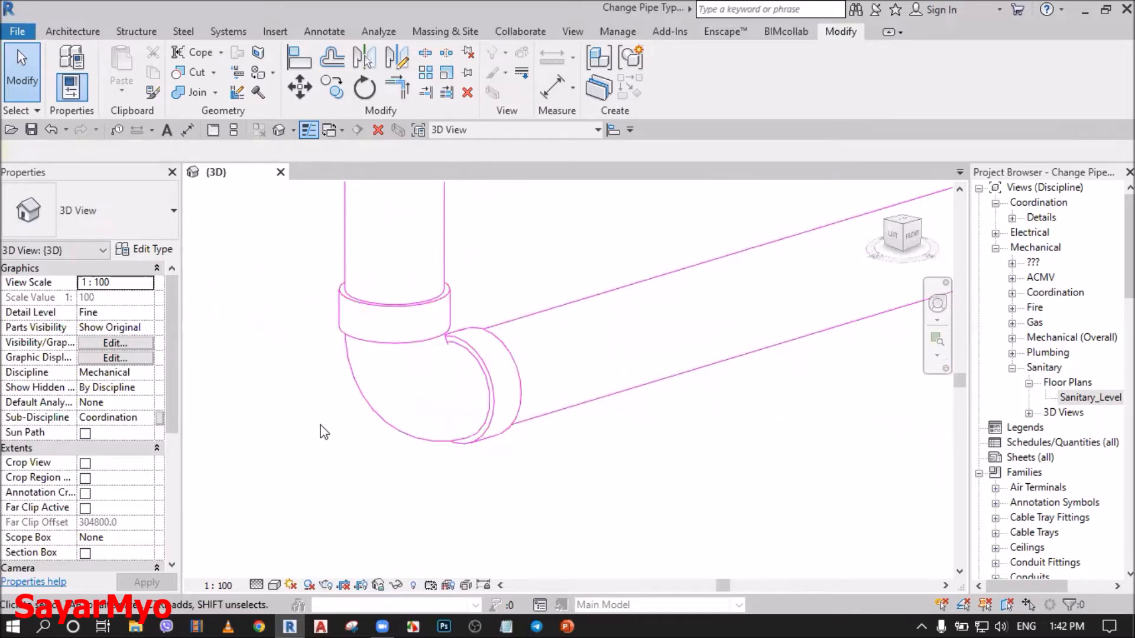
scroll(324, 433, down, 5)
middle_drag(418, 456, 600, 562)
scroll(558, 485, down, 1)
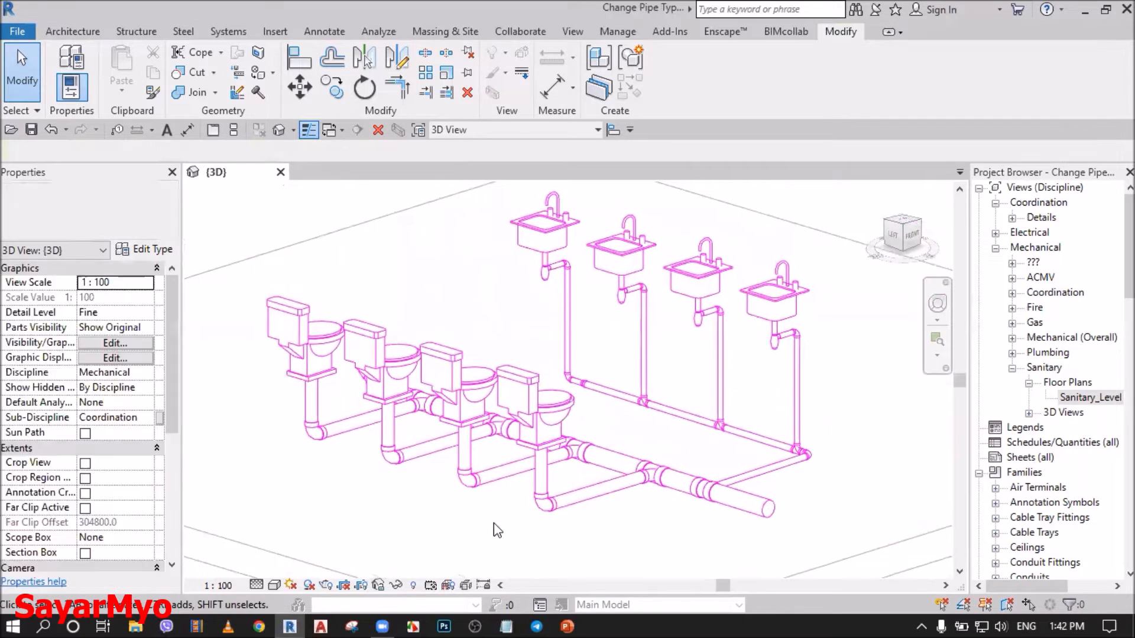
Step: Undo the network's type change and inspect the tee where the nearest toilet branch meets the main drain
click(50, 130)
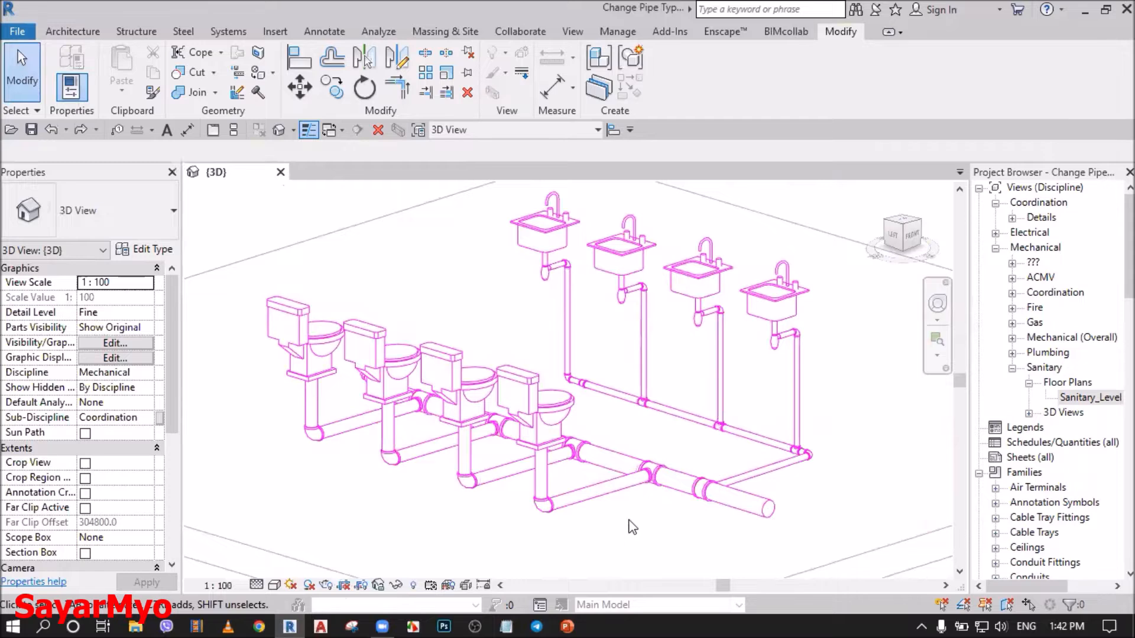
scroll(644, 509, up, 5)
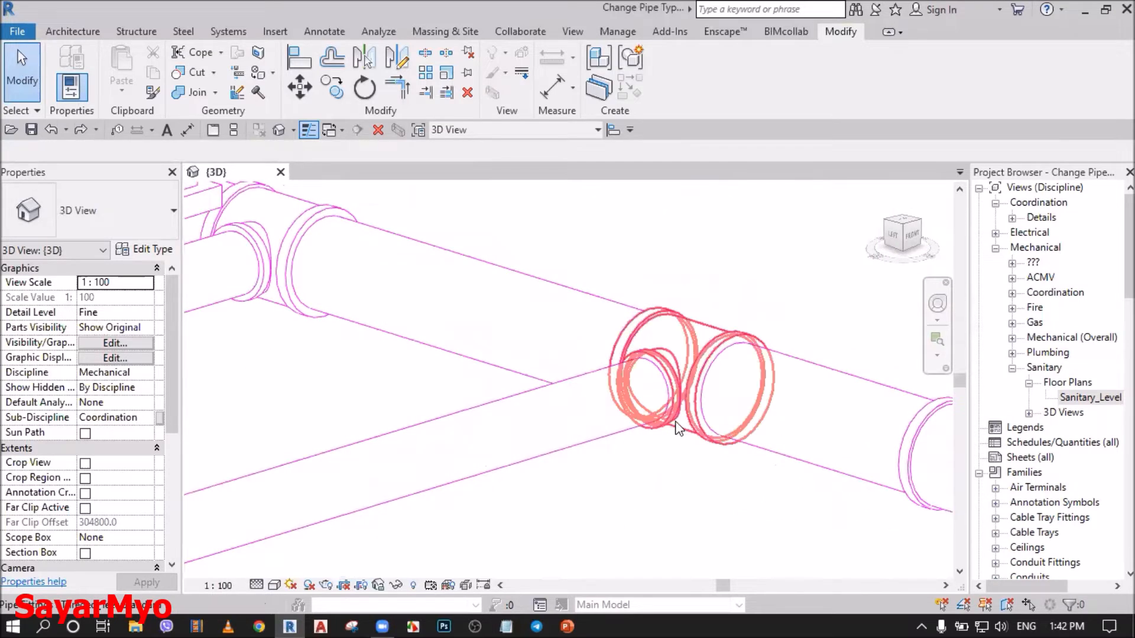
scroll(678, 427, down, 3)
scroll(668, 419, up, 1)
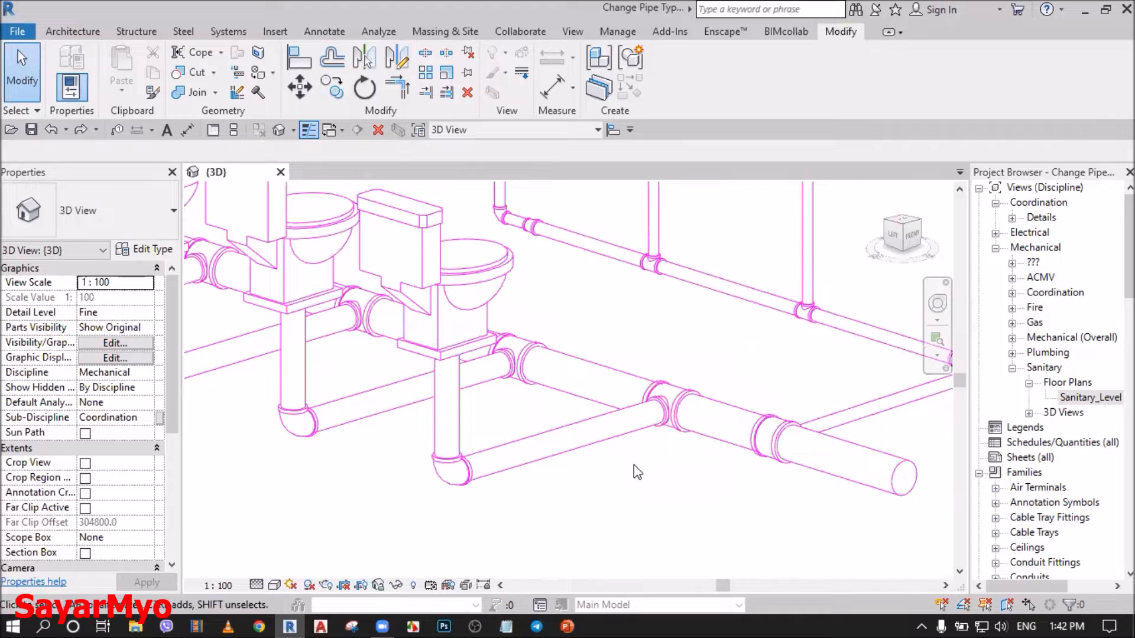
Step: Open the Sanitary_Level 01 floor plan and tile it side by side with the 3D view
double_click(1089, 397)
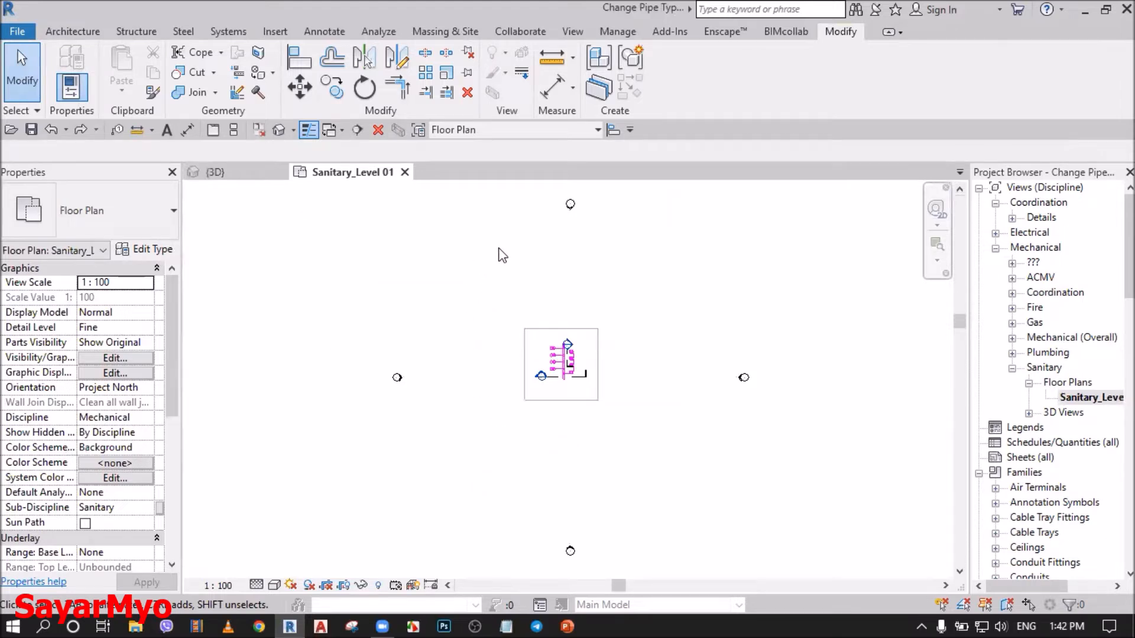
key(w)
key(t)
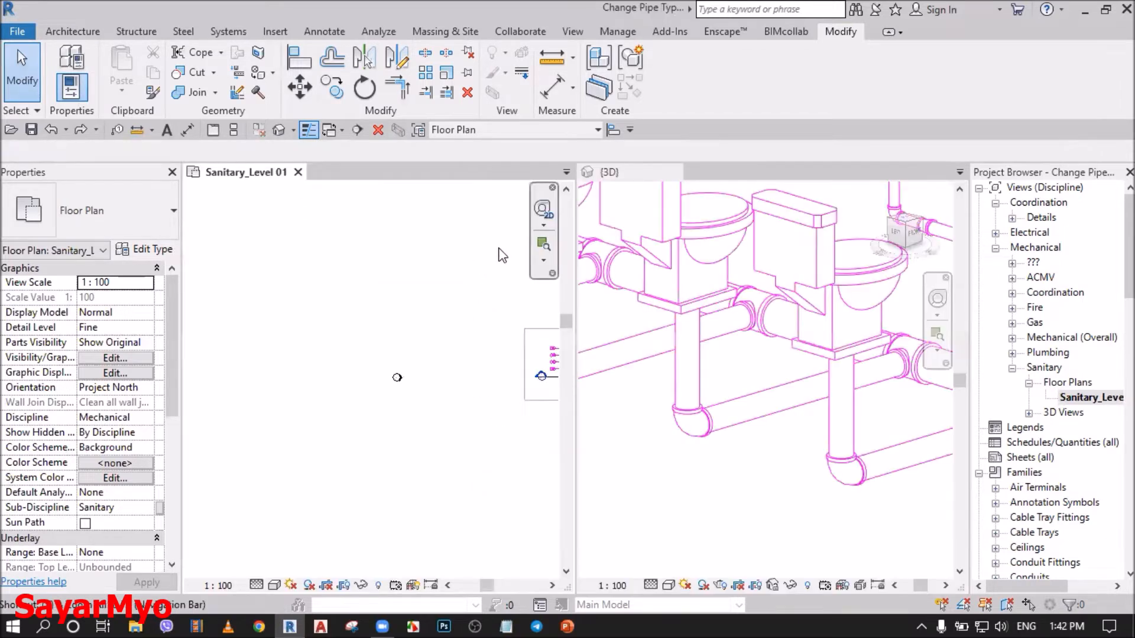
scroll(369, 372, up, 10)
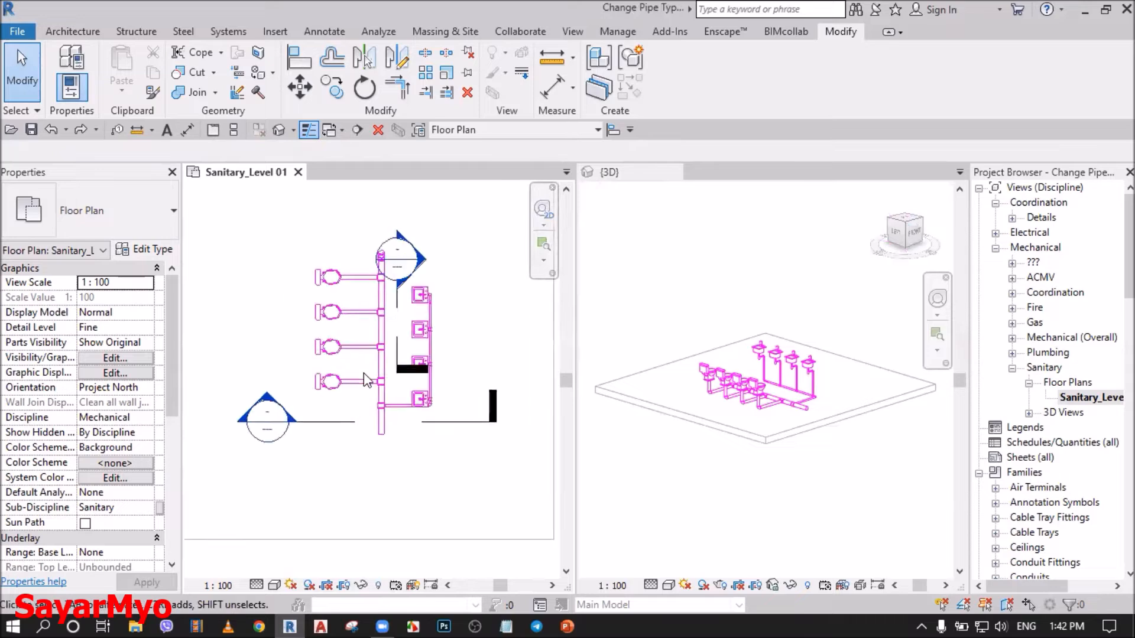
Step: Hide the building section marks in the Sanitary_Level 01 plan
click(337, 441)
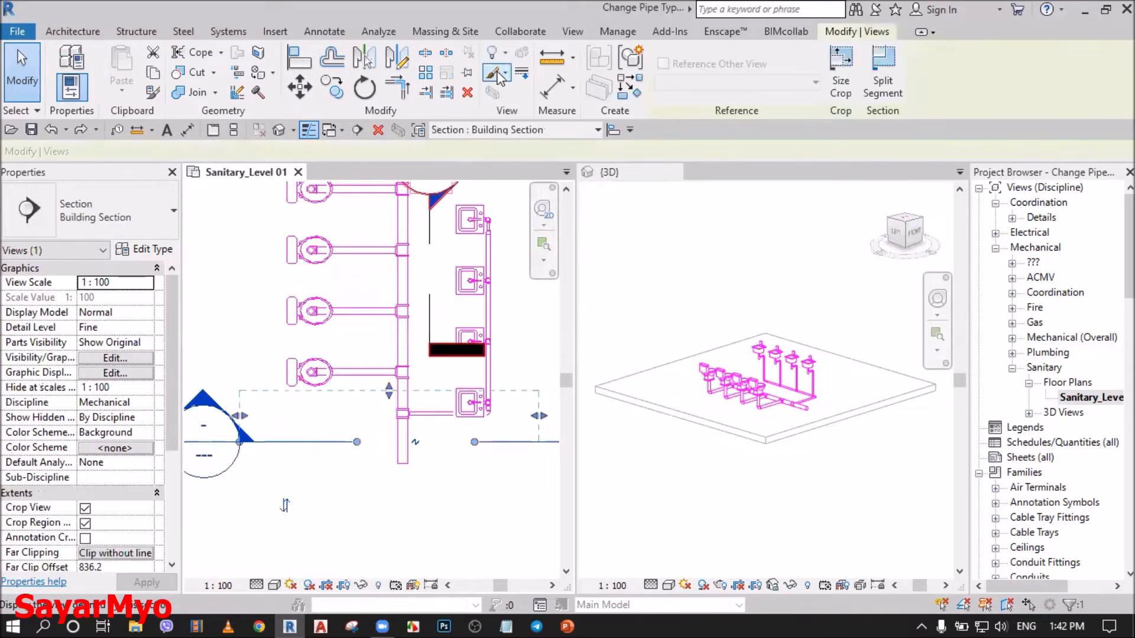
click(502, 59)
click(519, 109)
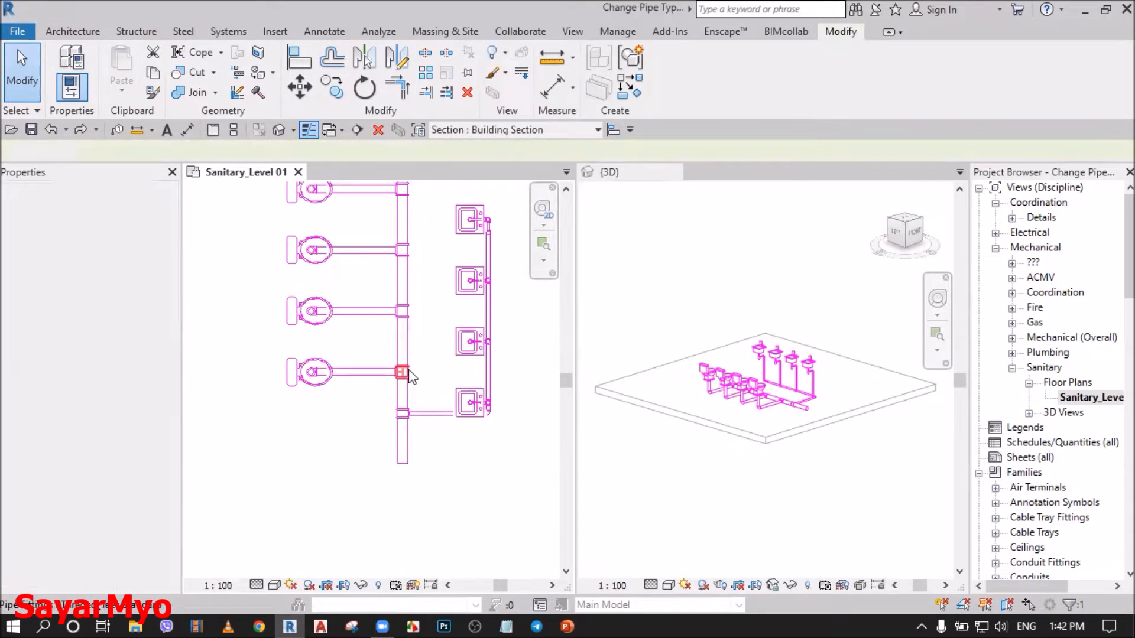
Step: Set the visual style of the Sanitary_Level 01 plan to Wireframe
scroll(423, 400, up, 5)
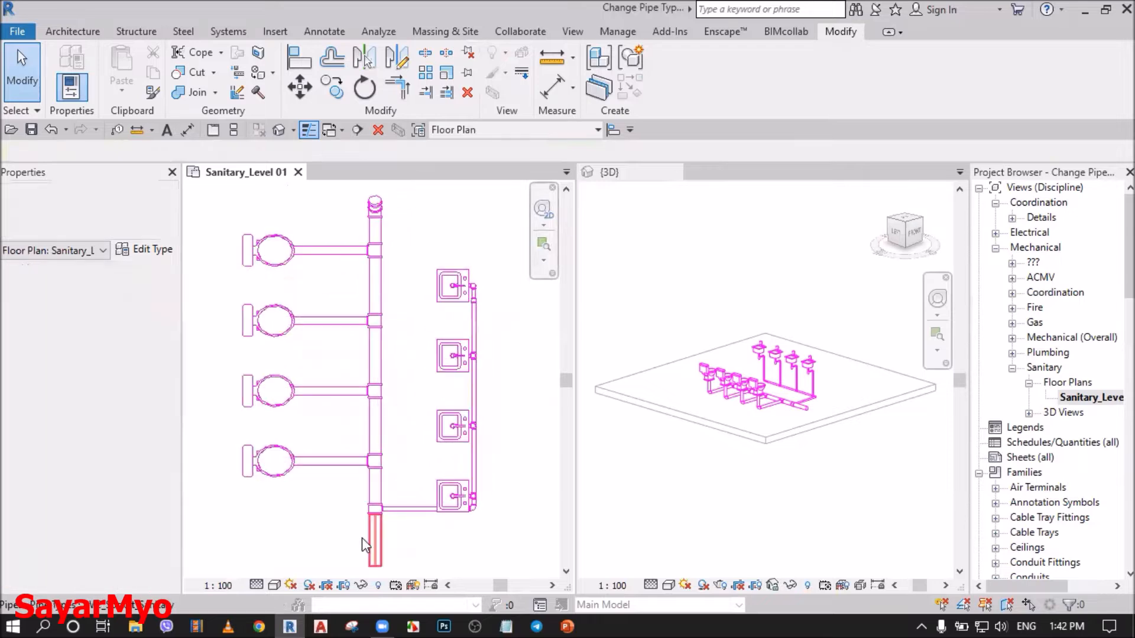
mouse_move(343, 449)
middle_down()
mouse_move(435, 433)
mouse_move(385, 419)
middle_up()
click(274, 585)
click(305, 483)
middle_drag(445, 427, 405, 467)
scroll(405, 440, down, 3)
middle_drag(422, 422, 428, 477)
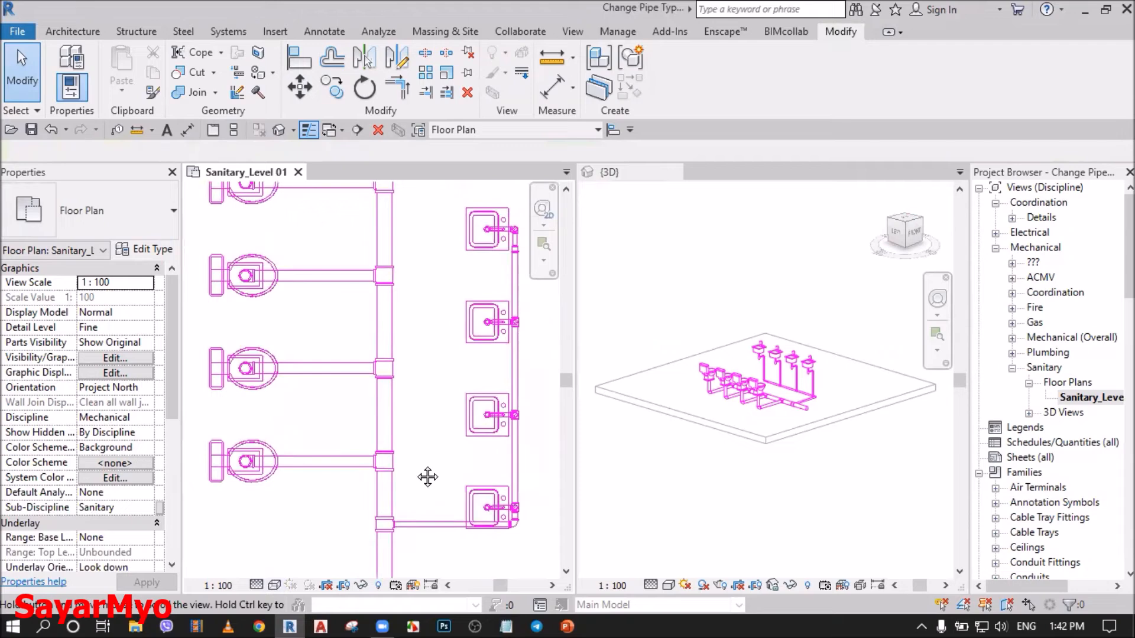
Step: Close the Project Browser to widen the tiled views, and frame the whole sanitary network in the 3D view
scroll(789, 423, up, 8)
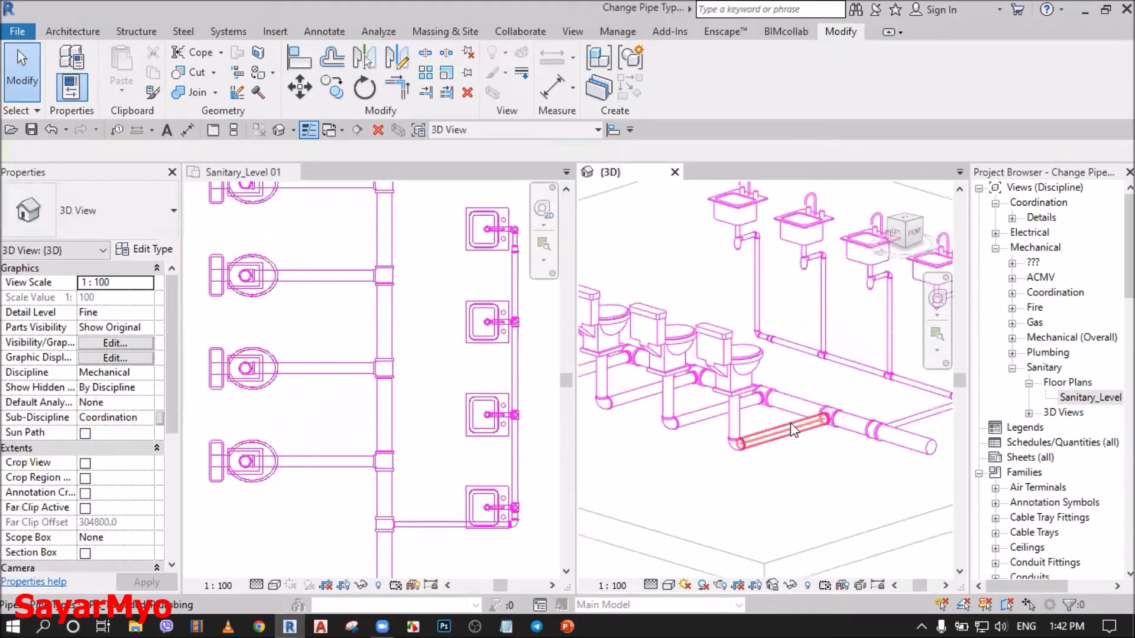
scroll(795, 430, down, 1)
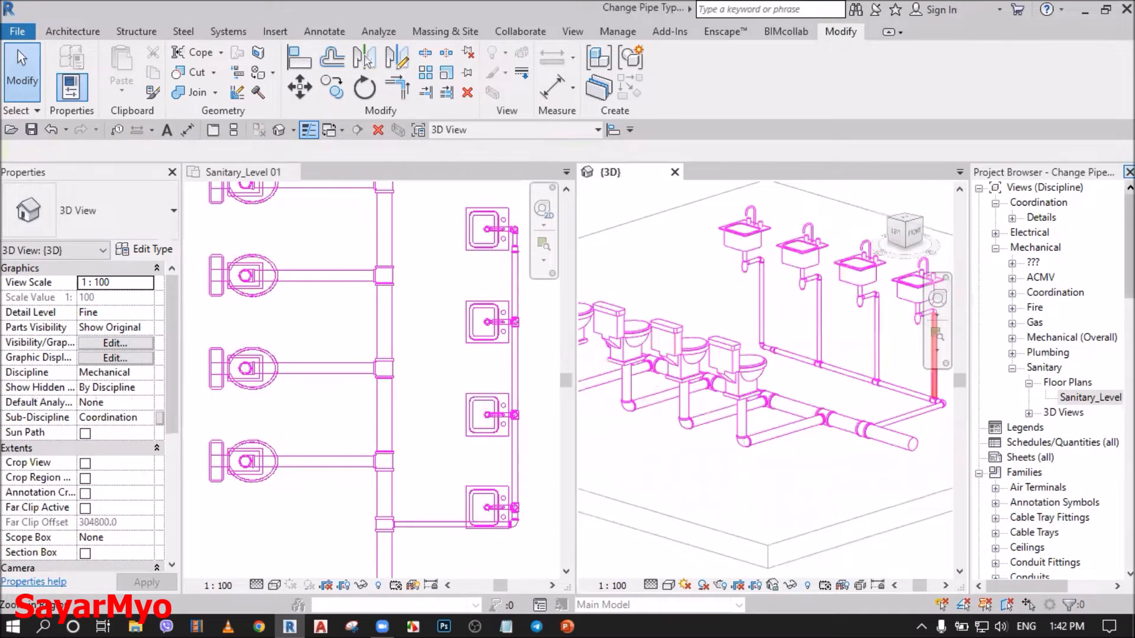
click(1129, 171)
middle_drag(899, 337, 958, 359)
scroll(923, 339, down, 1)
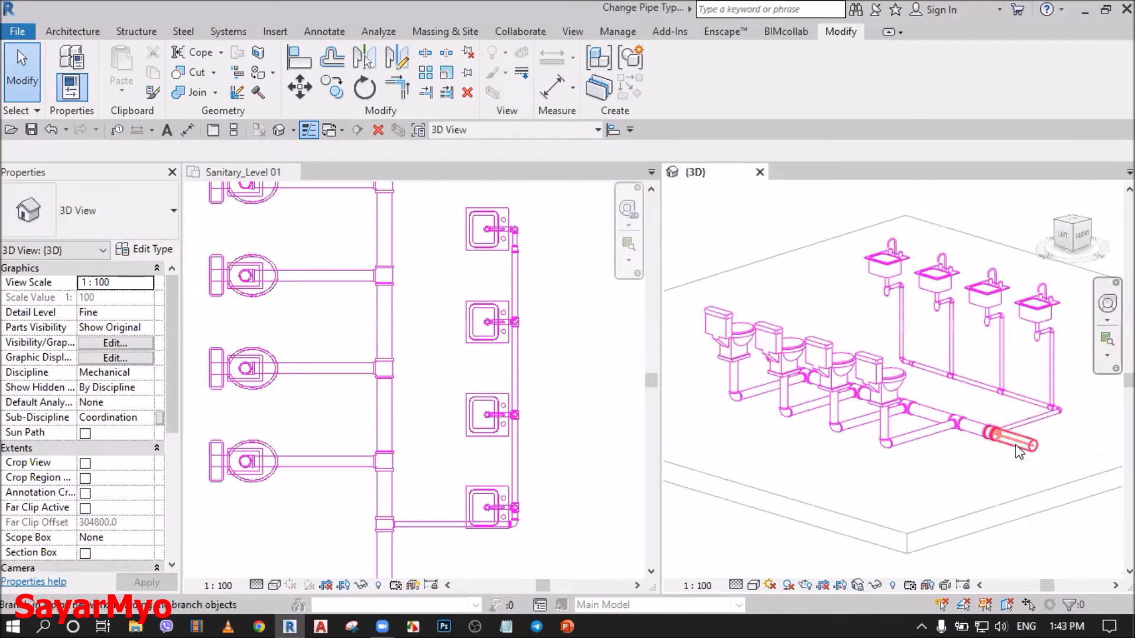
Step: Select the entire connected sanitary network and filter the selection to Pipes and Pipe Fittings, excluding Plumbing Fixtures
key(Tab)
click(1019, 452)
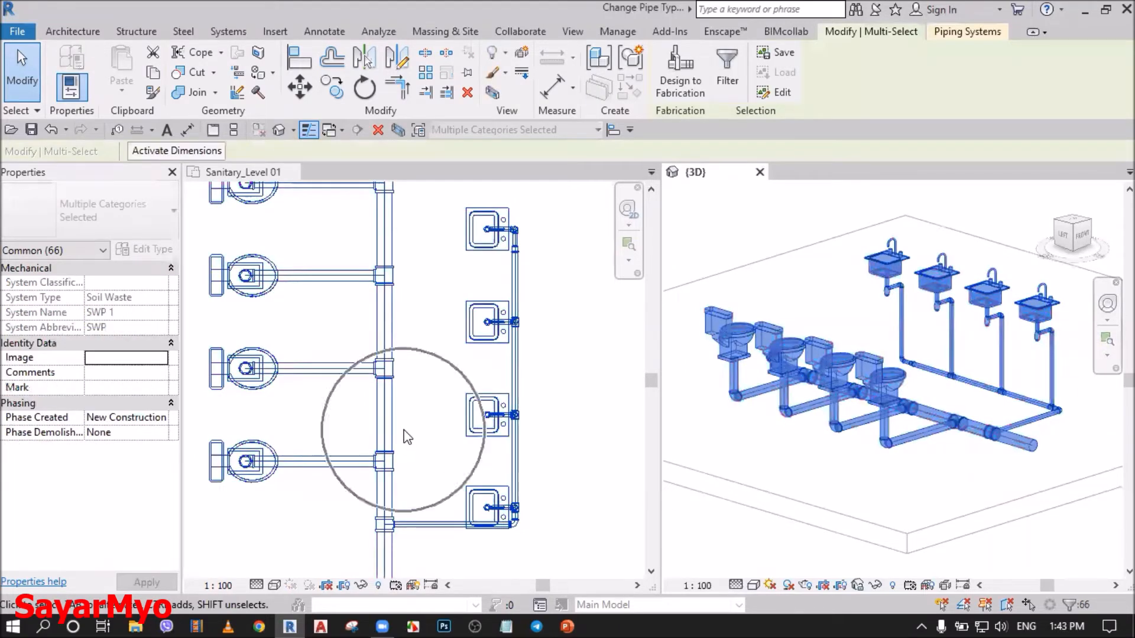
scroll(385, 494, up, 1)
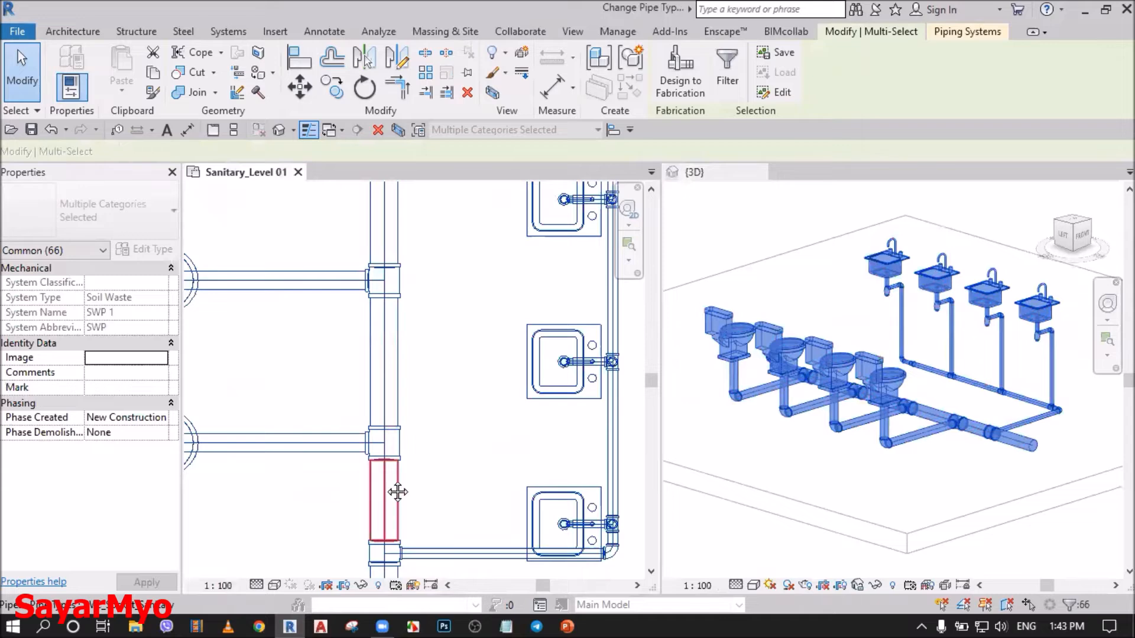
scroll(398, 504, up, 3)
middle_drag(400, 399, 401, 381)
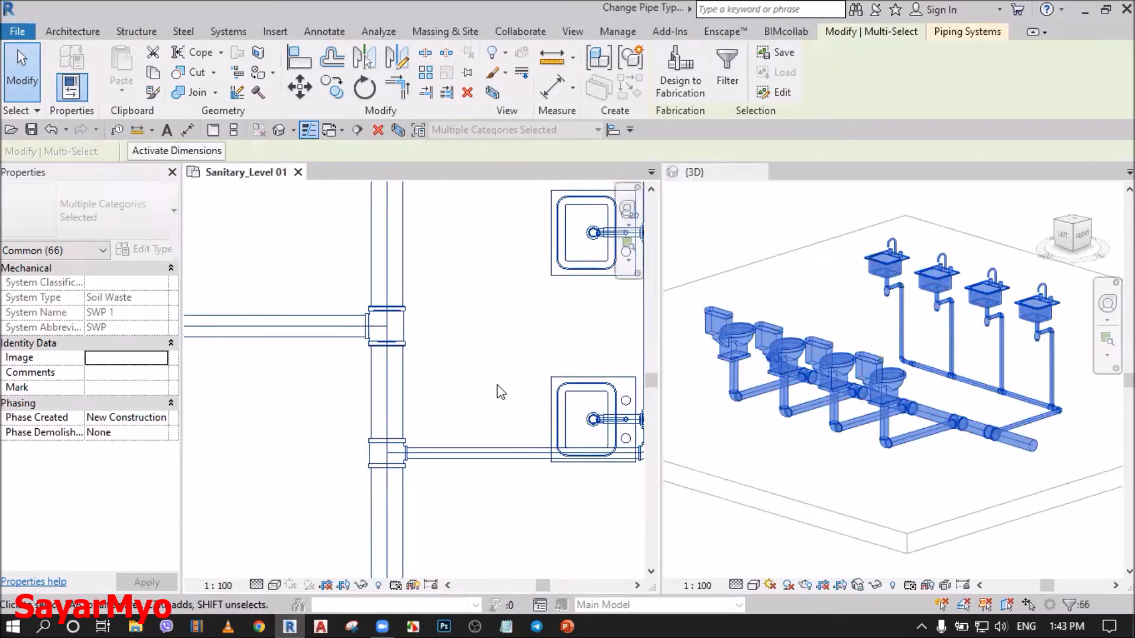
click(731, 82)
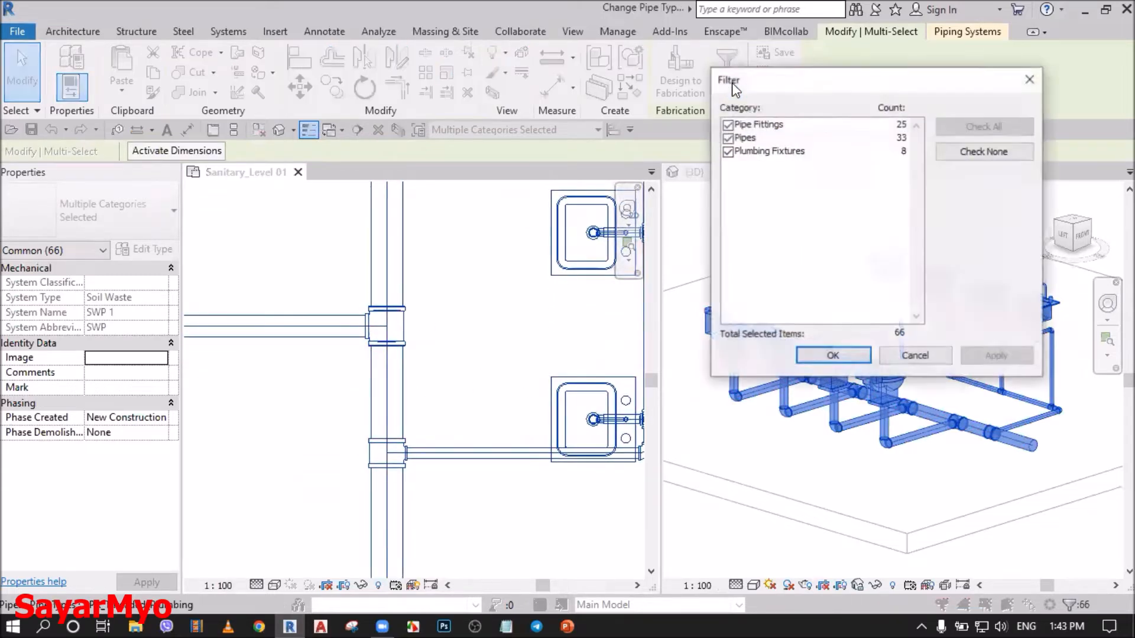
click(728, 152)
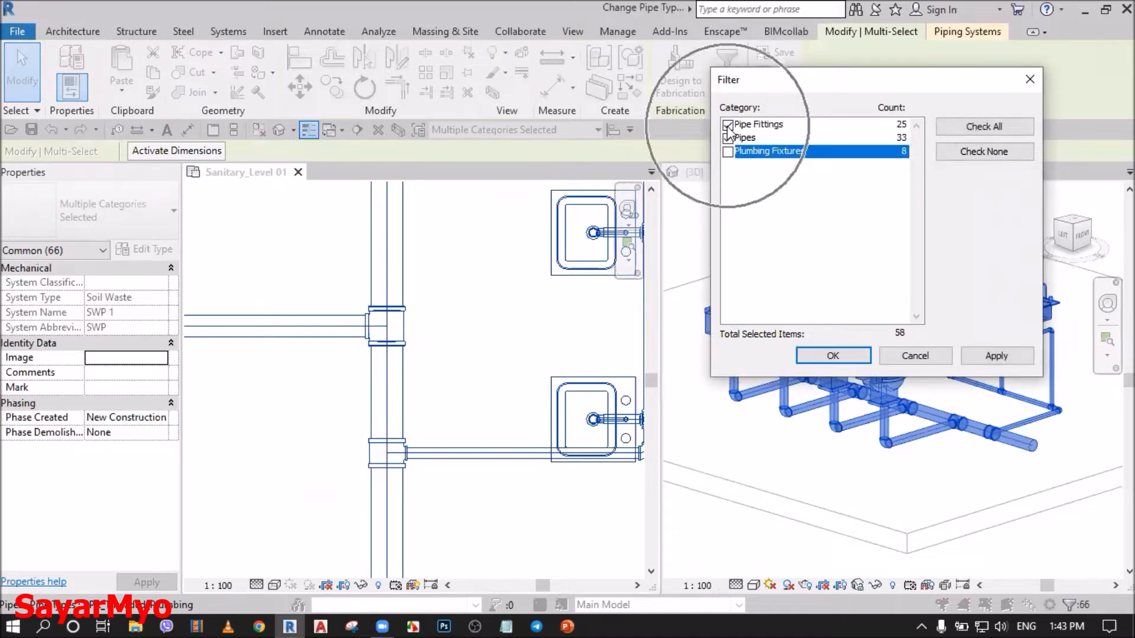
click(833, 355)
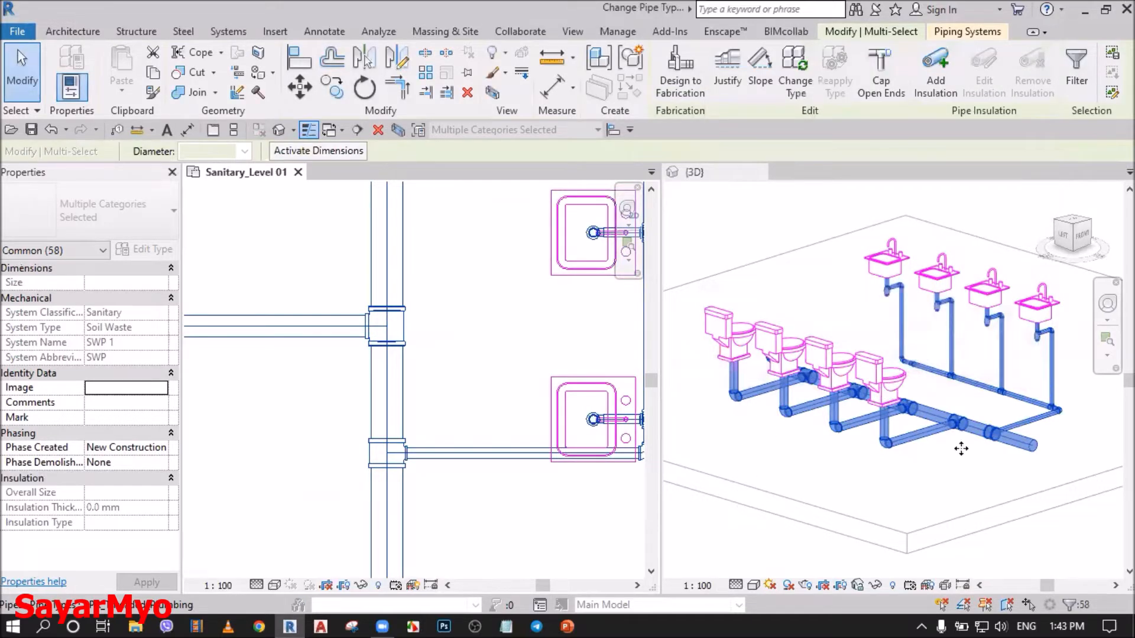
Step: Change the type of all selected pipes and fittings to PVC_Socket_Sanitary, then end the Change Type command
scroll(961, 449, up, 5)
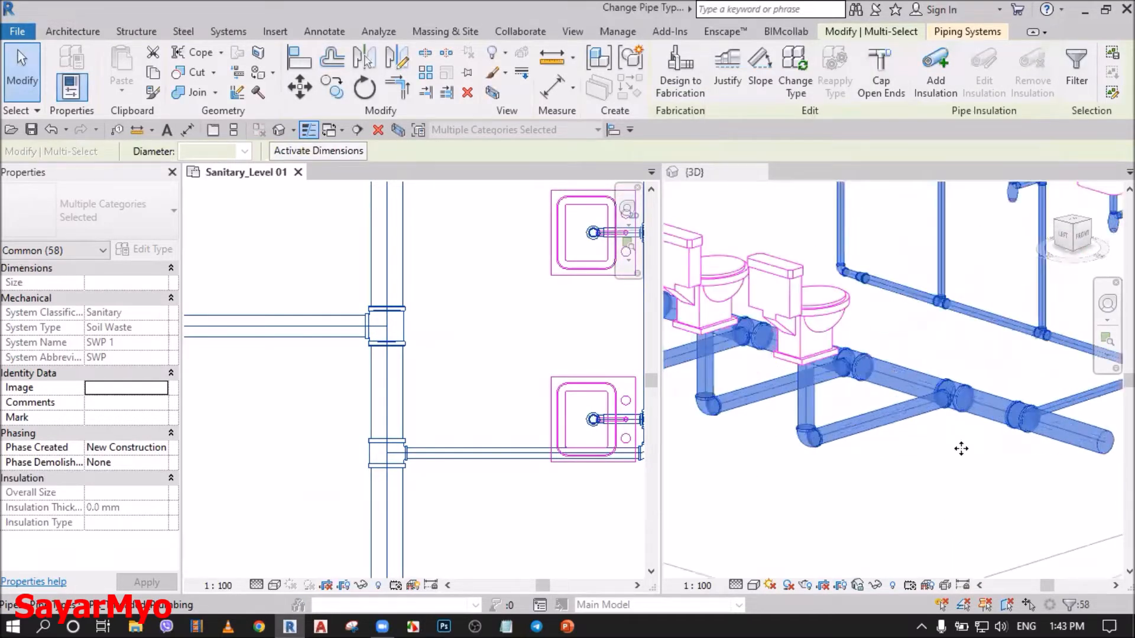
click(791, 87)
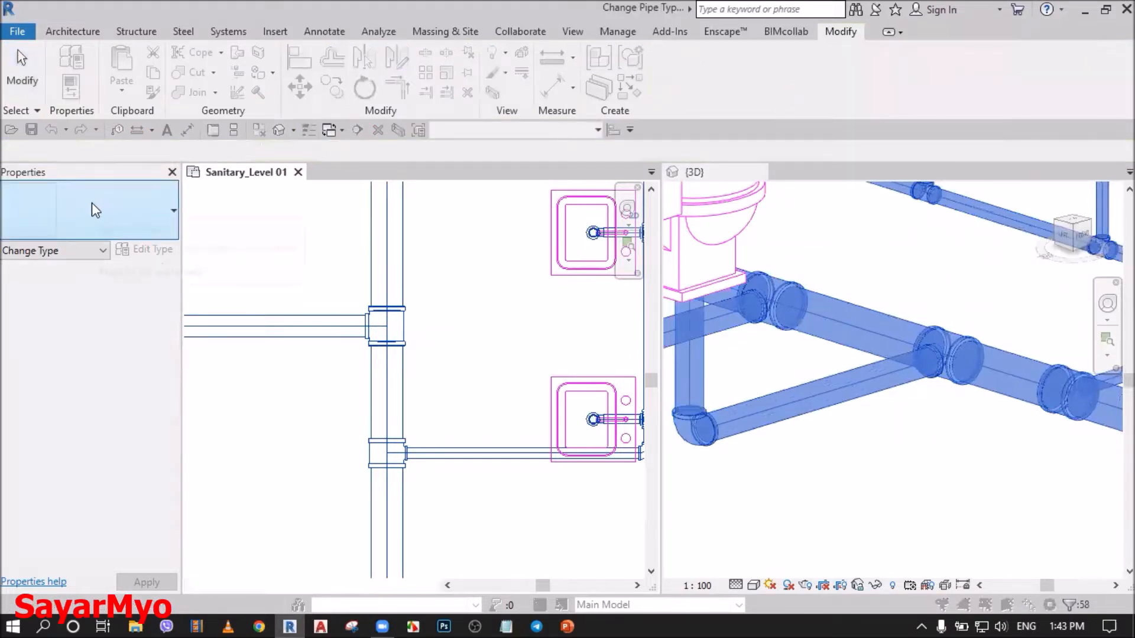
click(91, 206)
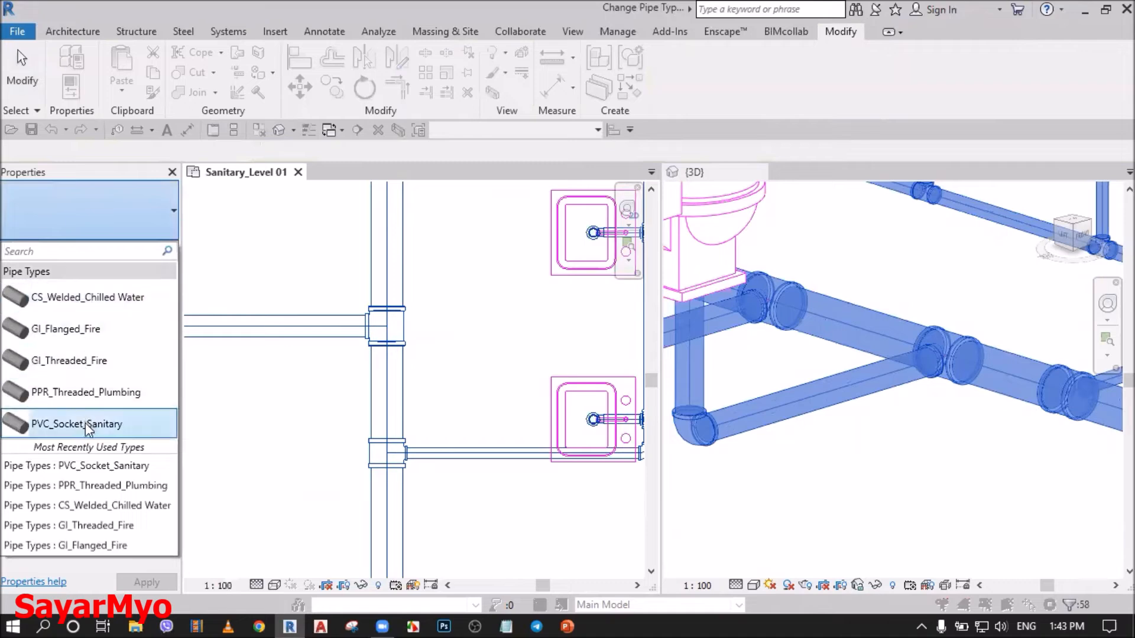
click(55, 430)
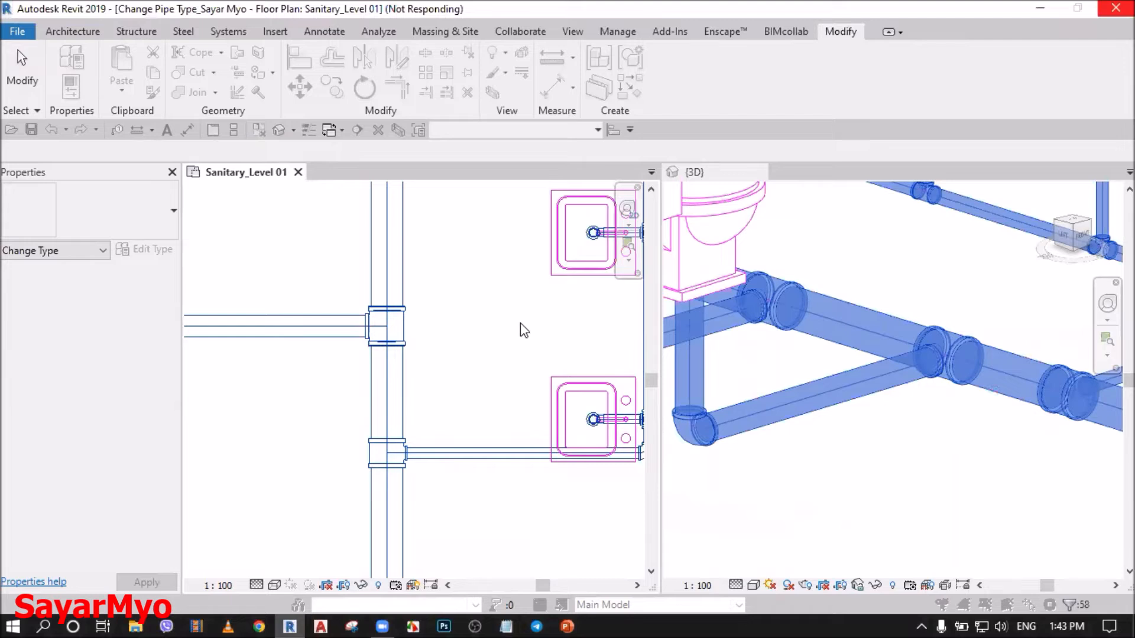
key(ctrl)
key(ctrl)
key(ctrl)
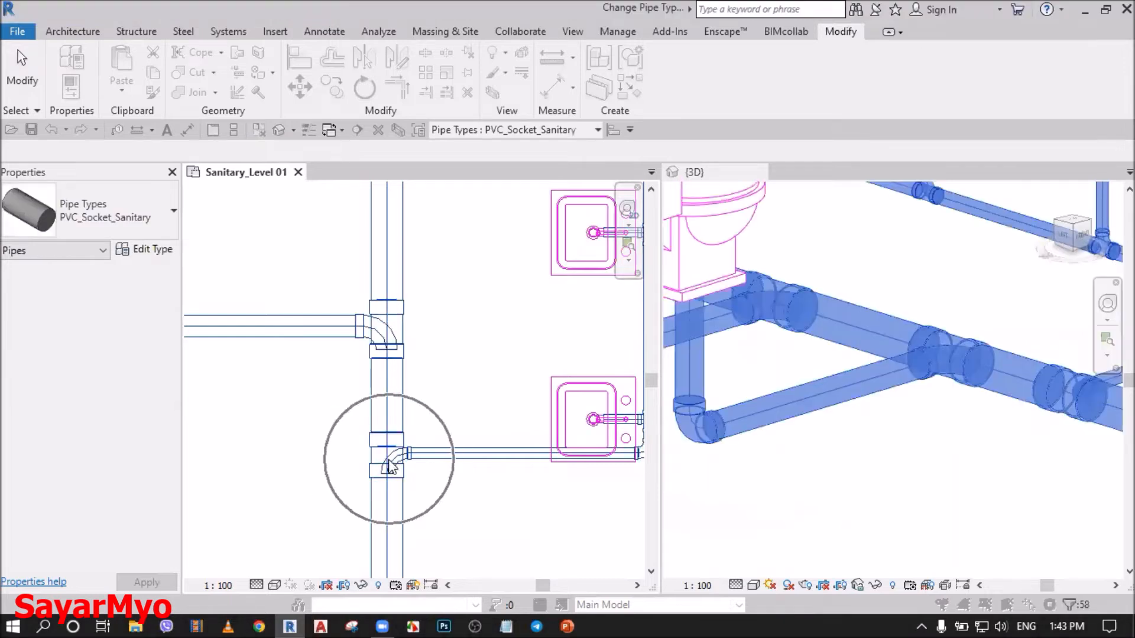
key(ctrl)
key(ctrl)
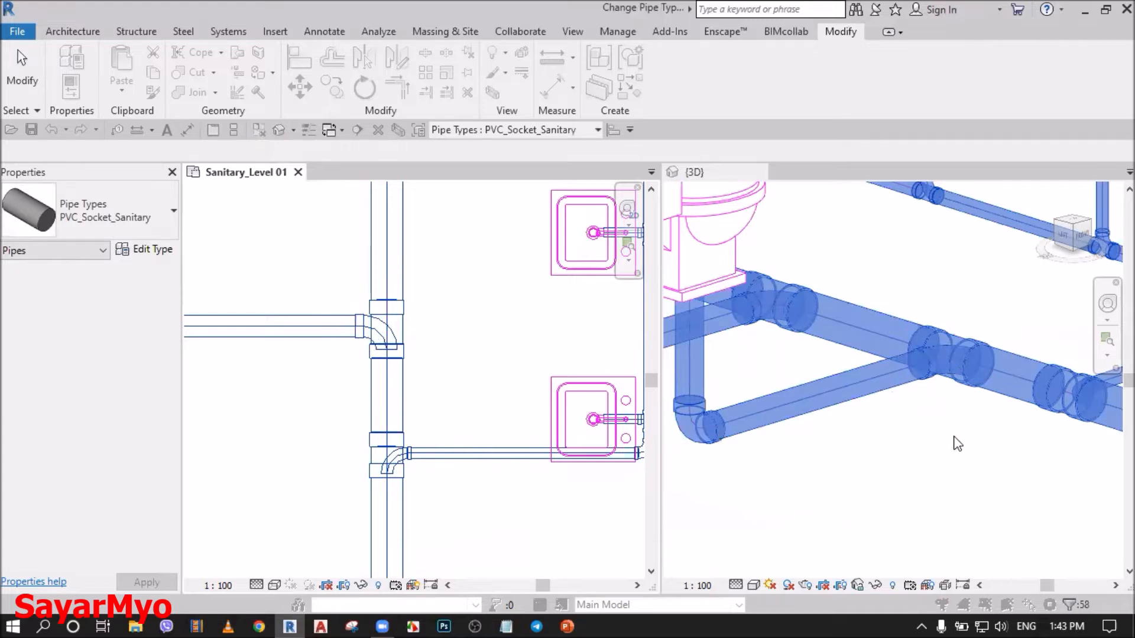
click(19, 84)
Step: Switch the tiled views back to tabbed views with the 3D view active and fit the whole model in it
scroll(912, 429, down, 5)
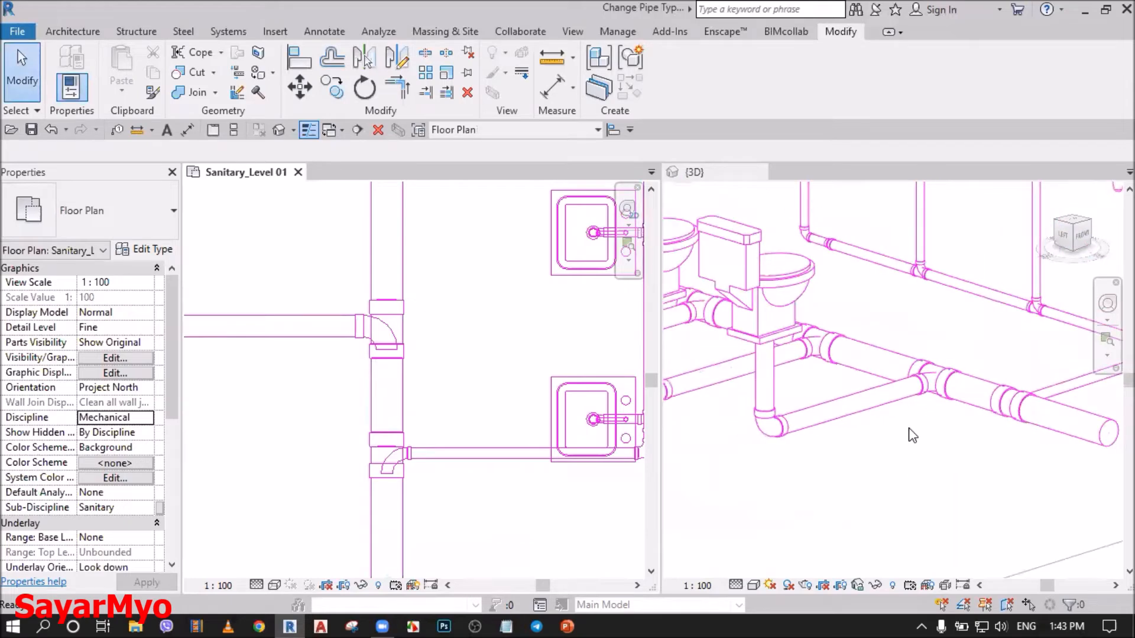
click(906, 430)
middle_drag(773, 454, 816, 494)
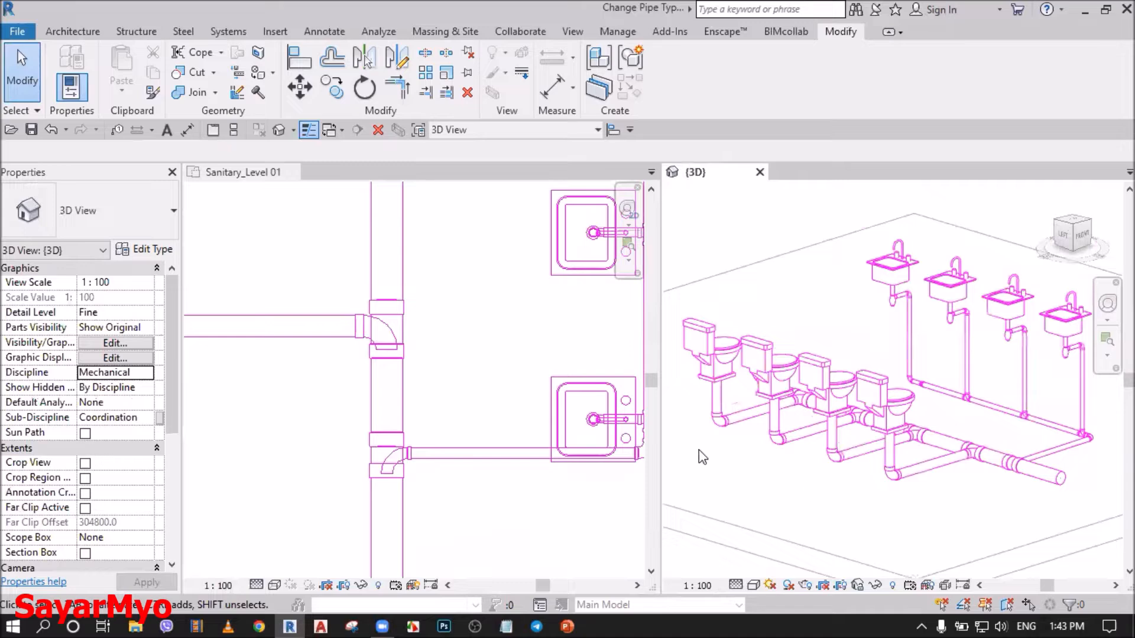
key(t)
key(w)
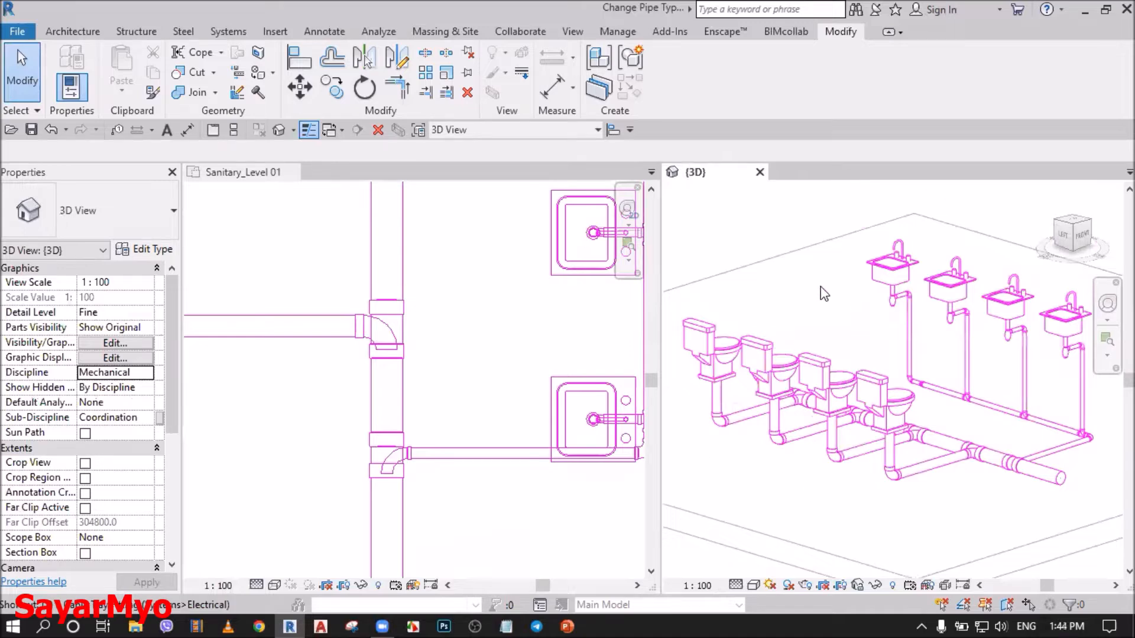
key(z)
key(a)
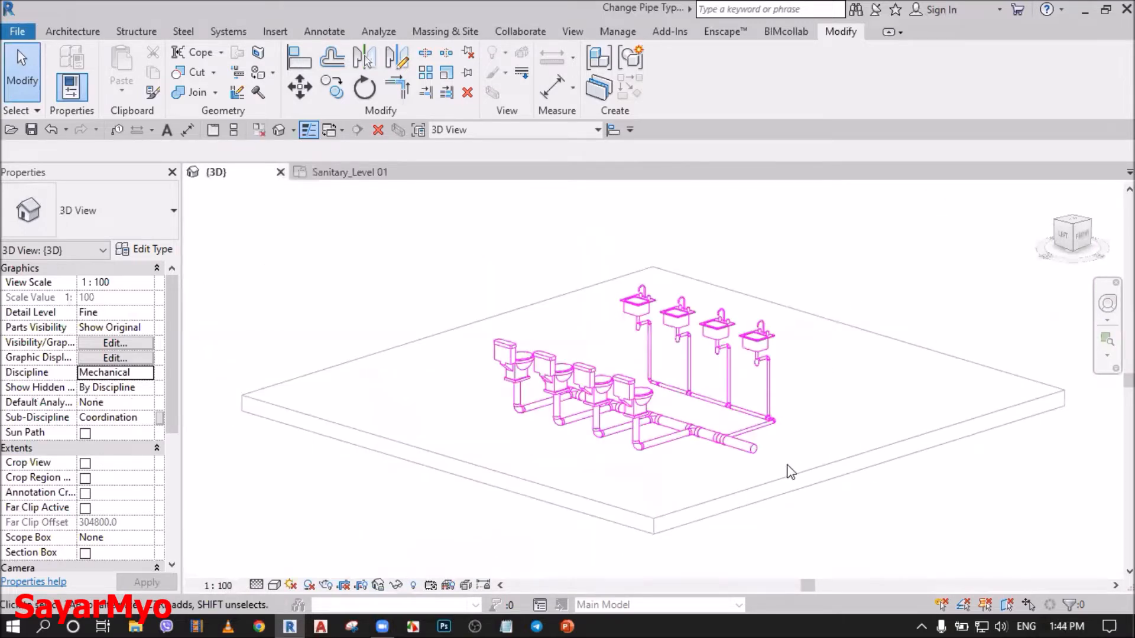
Step: Inspect a tee fitting and the adjoining main pipe in the 3D view to check their pipe type, then clear the selection
scroll(717, 457, up, 8)
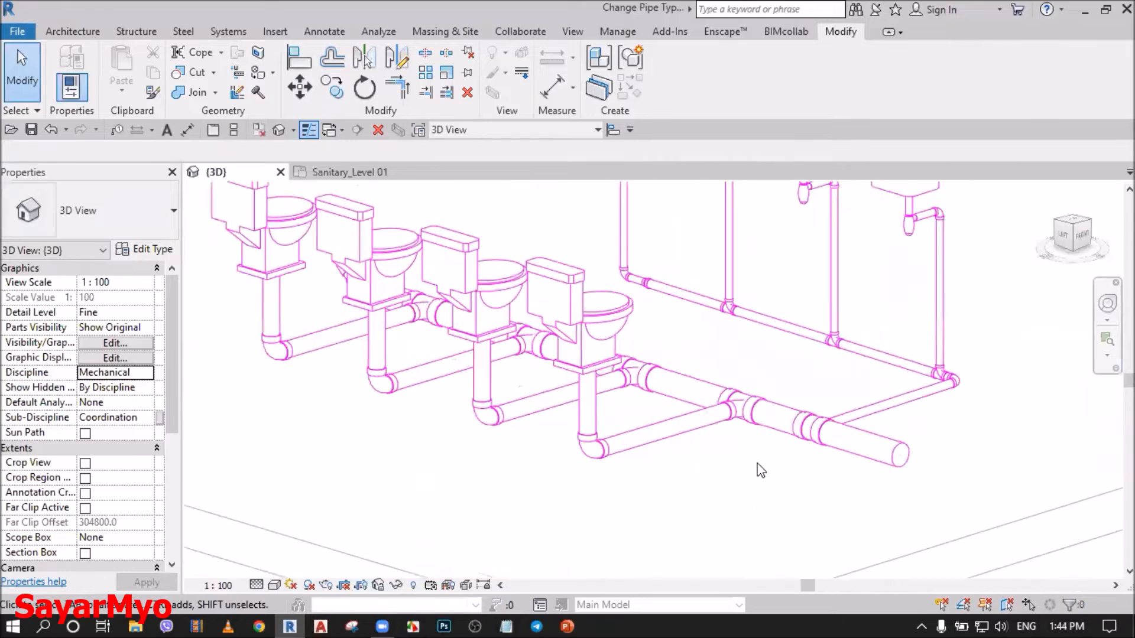
click(733, 382)
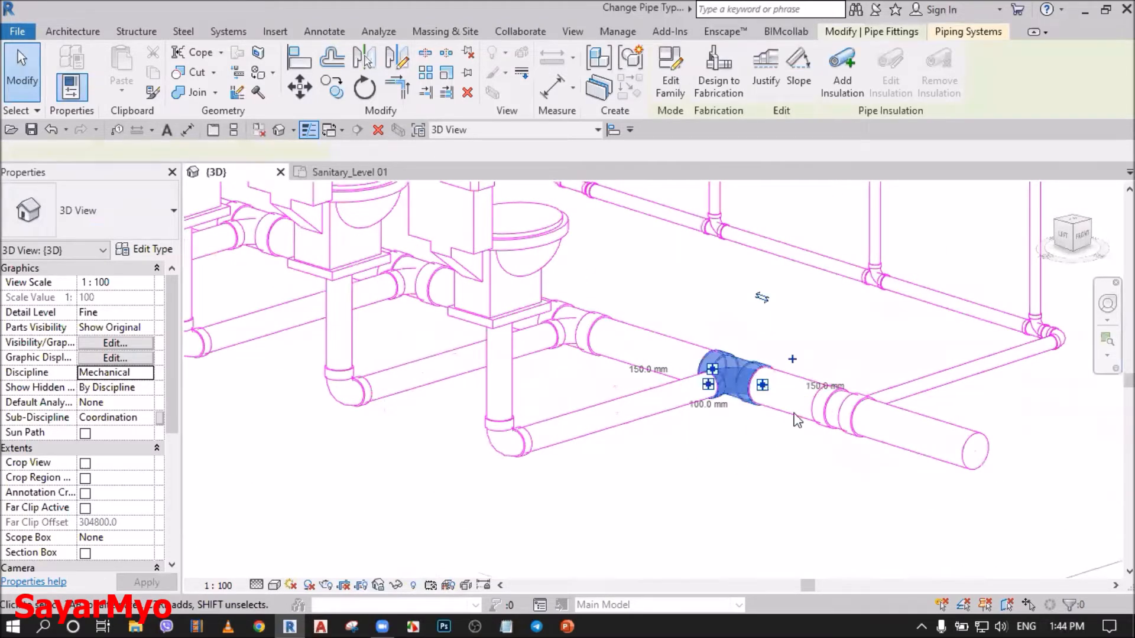
click(782, 414)
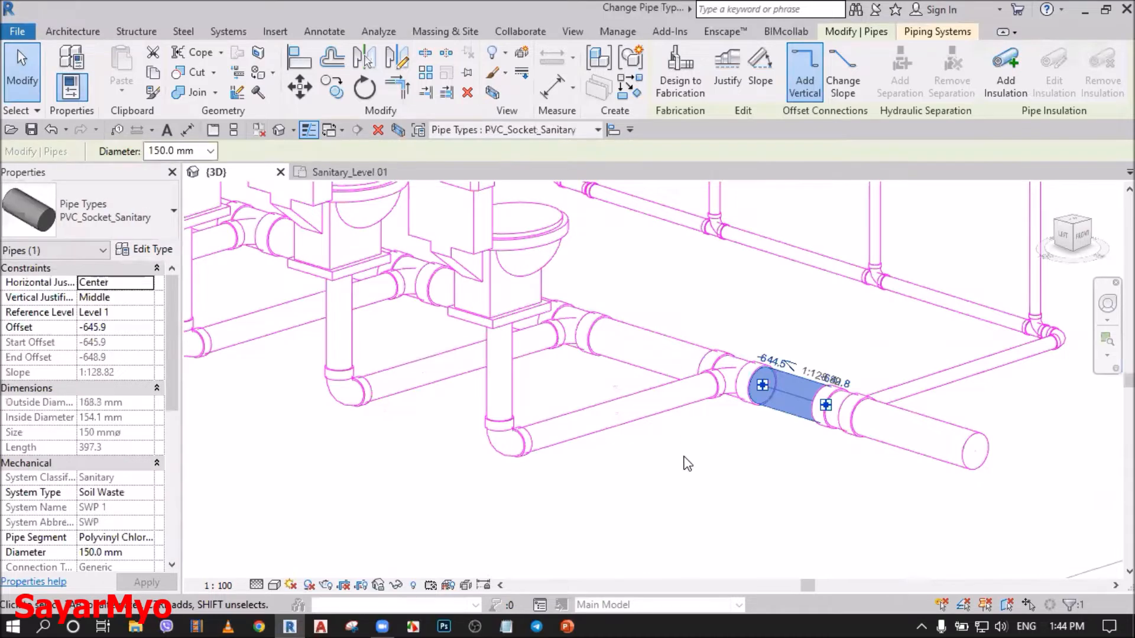
scroll(680, 465, down, 3)
middle_drag(678, 465, 669, 532)
scroll(669, 508, down, 1)
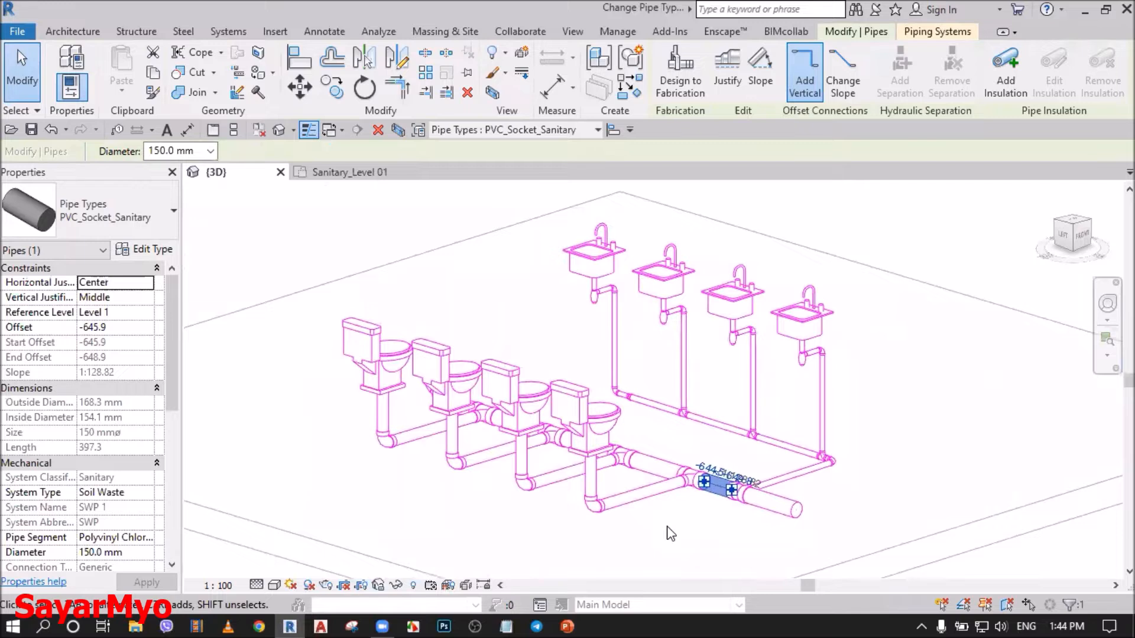
click(669, 532)
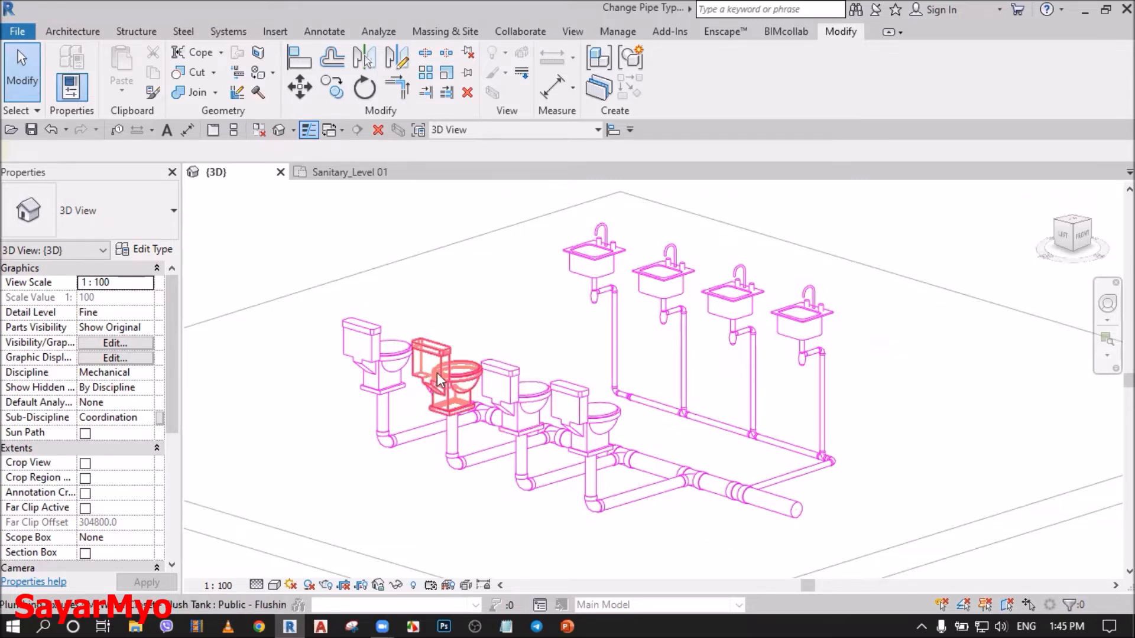
Step: Open the Sanitary_Level 01 floor plan and frame the upper toilets and sinks
click(355, 172)
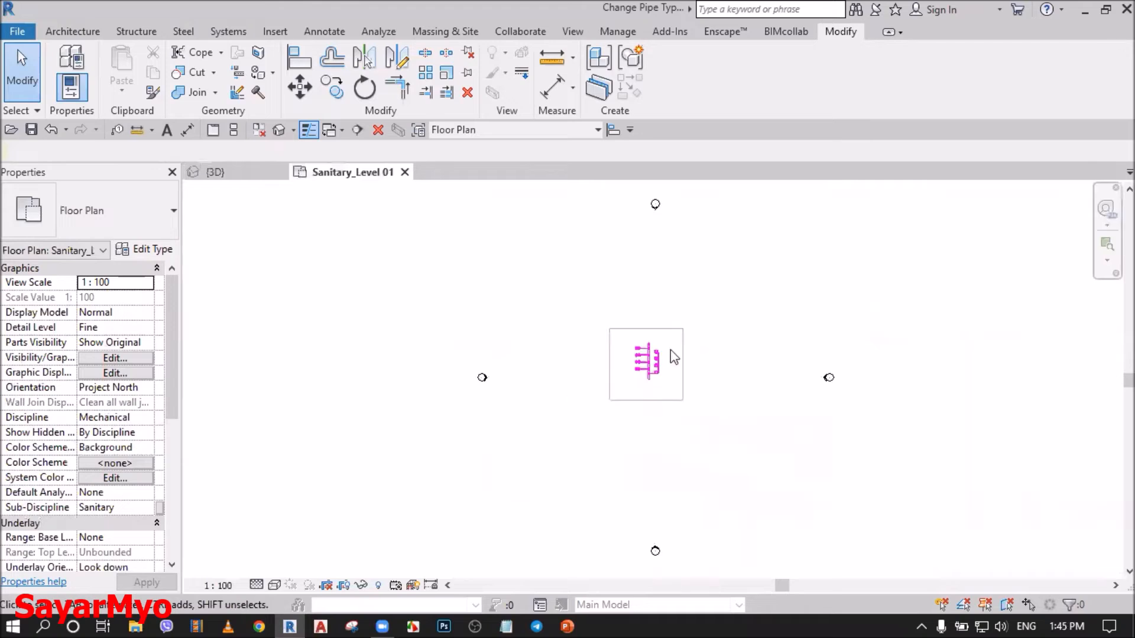
scroll(673, 357, up, 5)
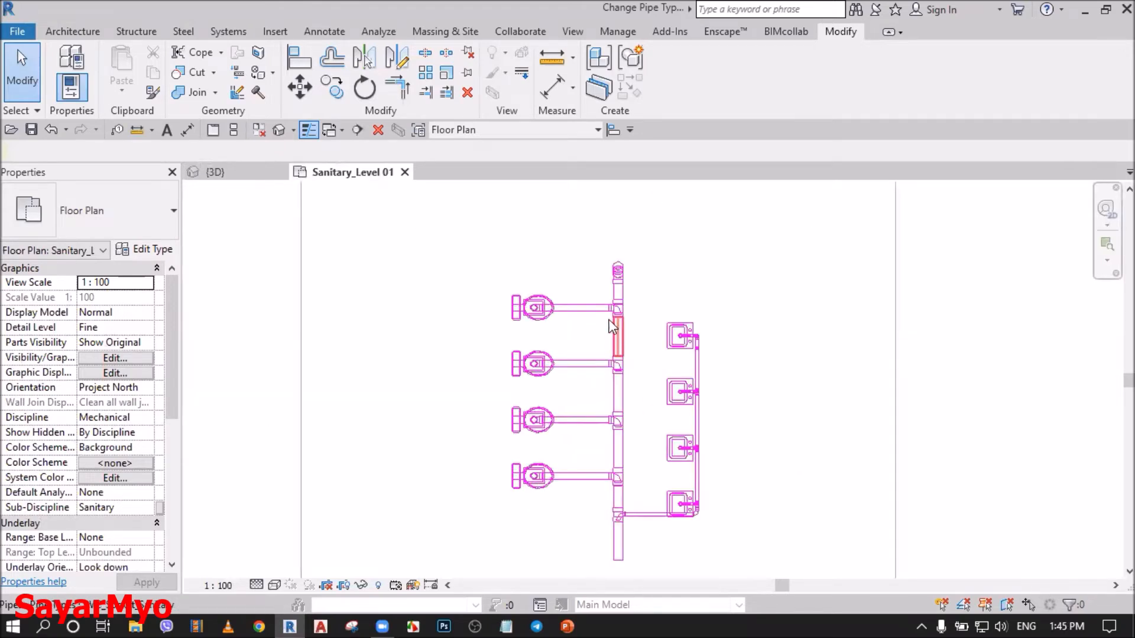
scroll(612, 328, up, 2)
scroll(563, 324, up, 3)
middle_drag(563, 348, 537, 416)
click(769, 388)
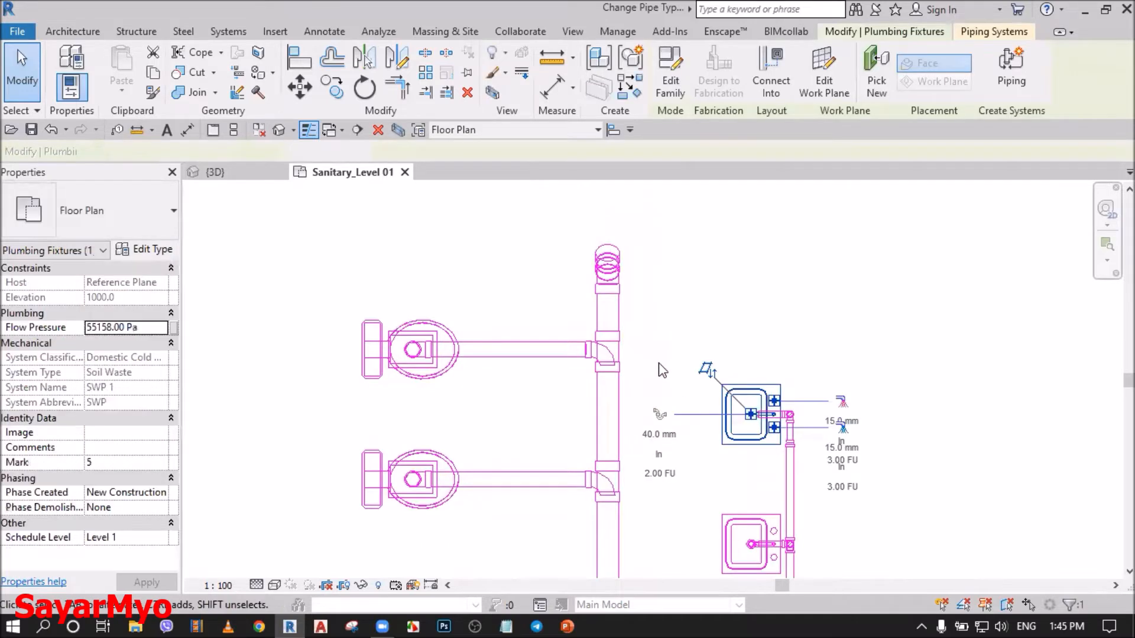
click(630, 85)
middle_drag(688, 471, 659, 305)
click(812, 82)
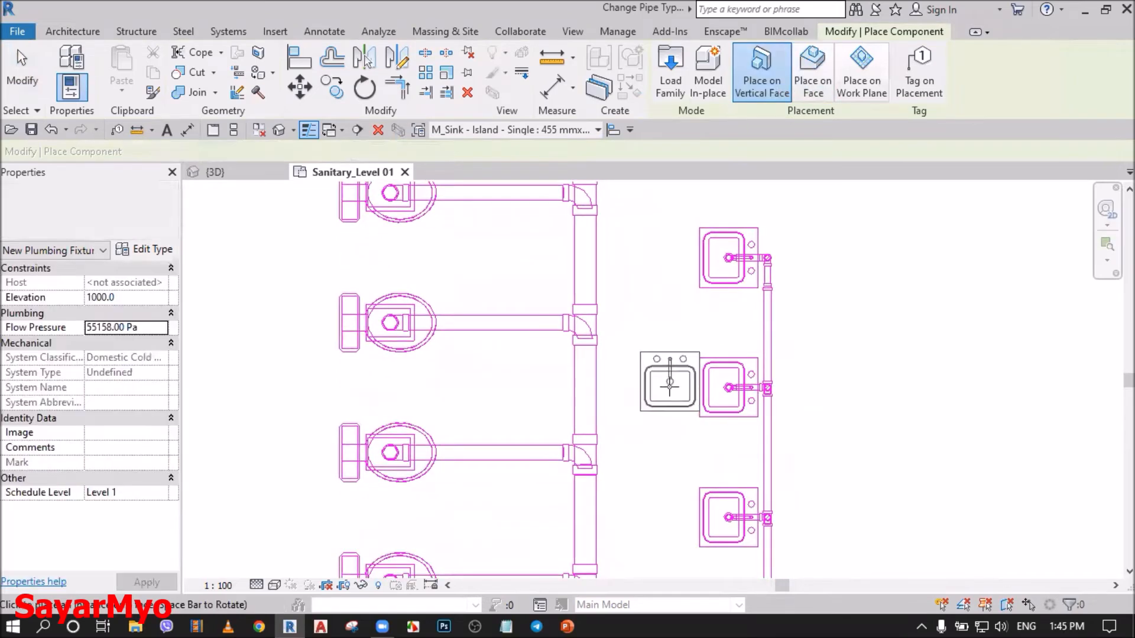
scroll(671, 310, down, 2)
key(Escape)
key(Escape)
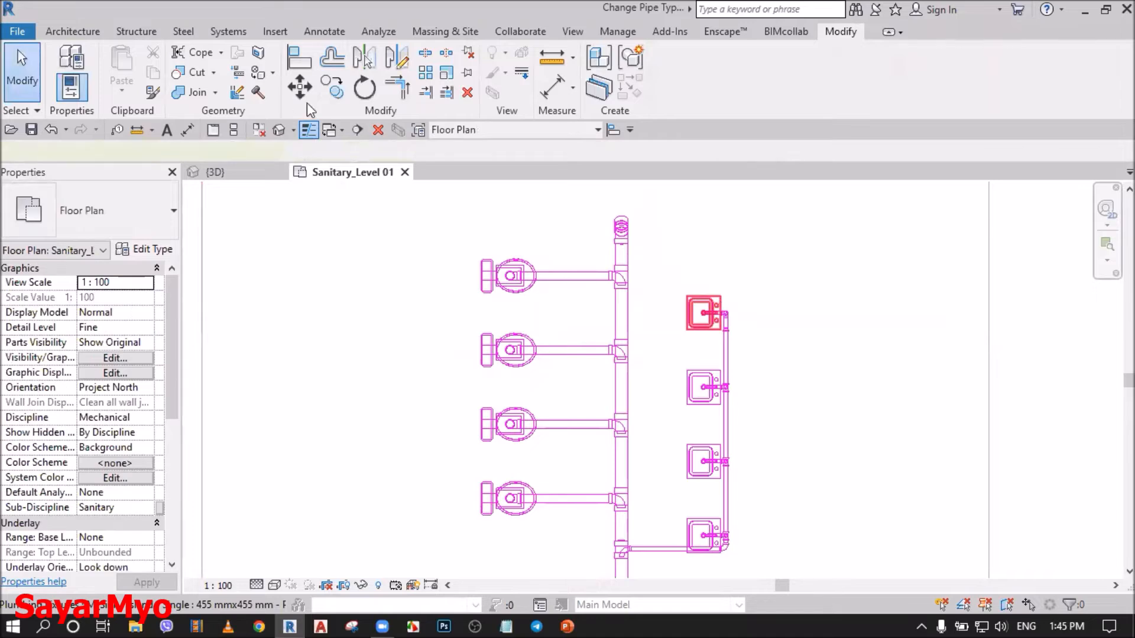
Step: Copy the topmost sink upward in the plan by the spacing between the two upper toilet branch pipes
click(705, 313)
key(c)
key(o)
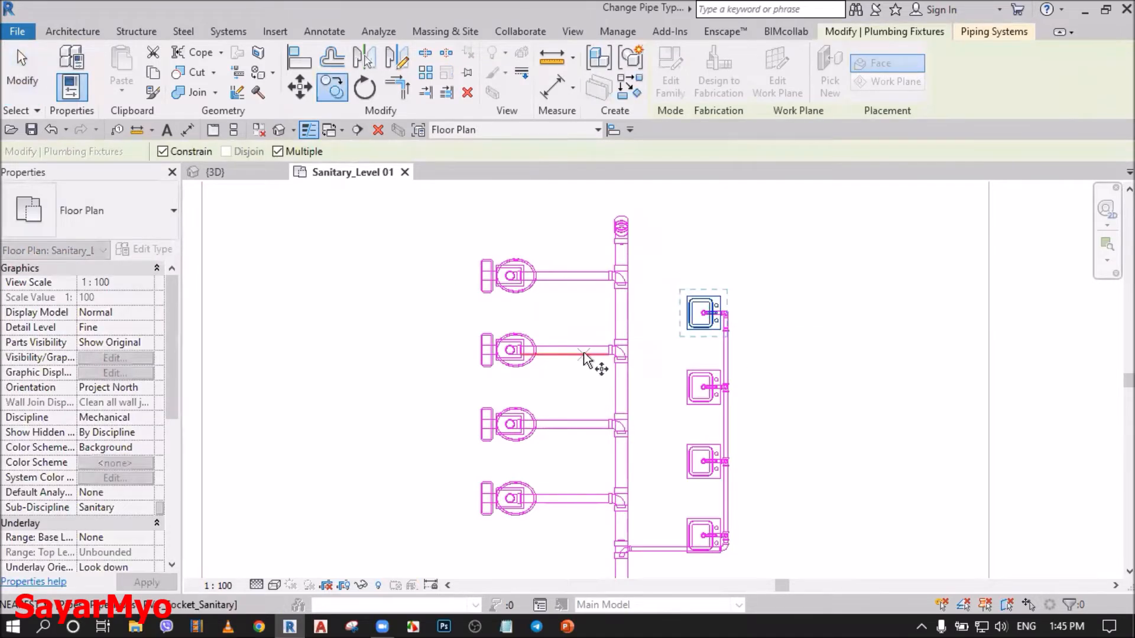
click(577, 351)
click(577, 275)
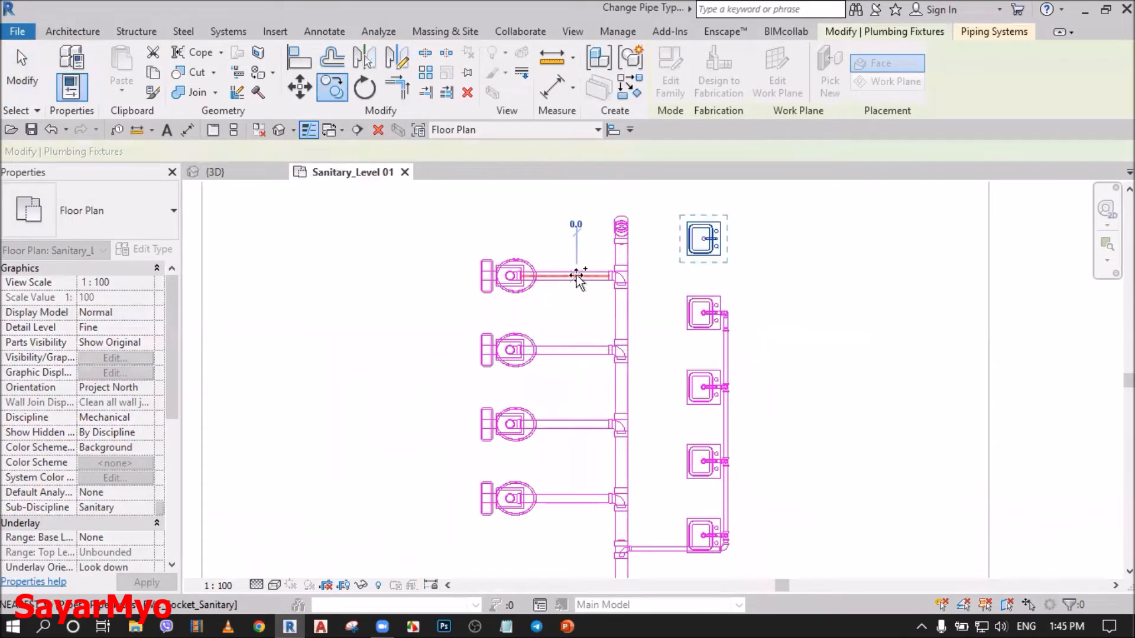
key(Escape)
key(Escape)
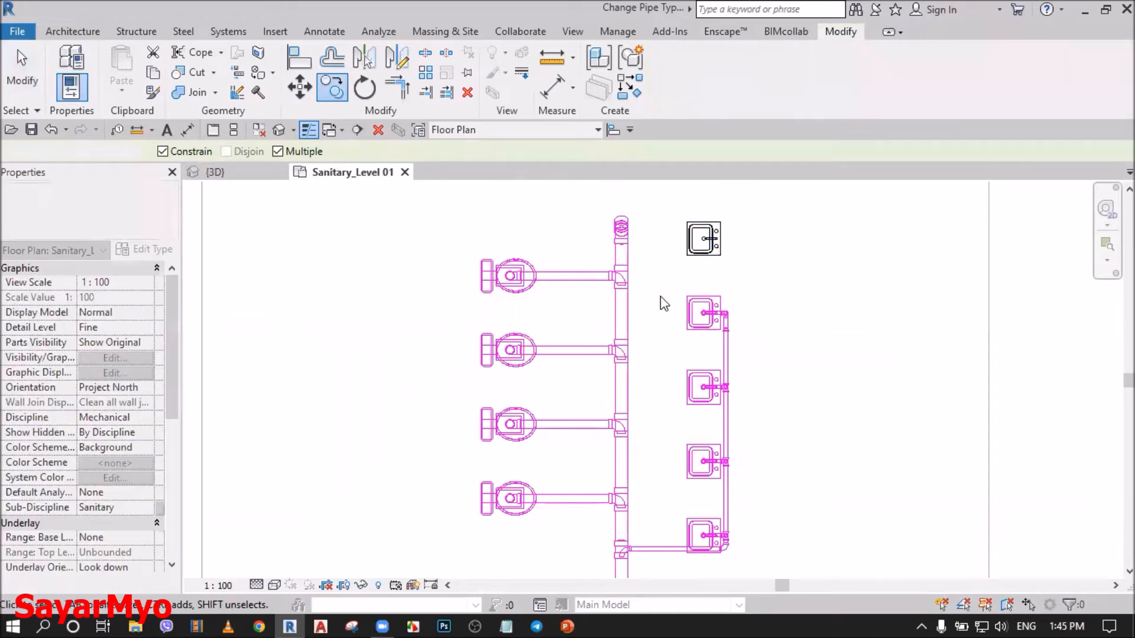
Step: Reveal the hidden elements in the Sanitary_Level 01 plan, unhide the section category, and leave reveal mode
scroll(653, 349, down, 2)
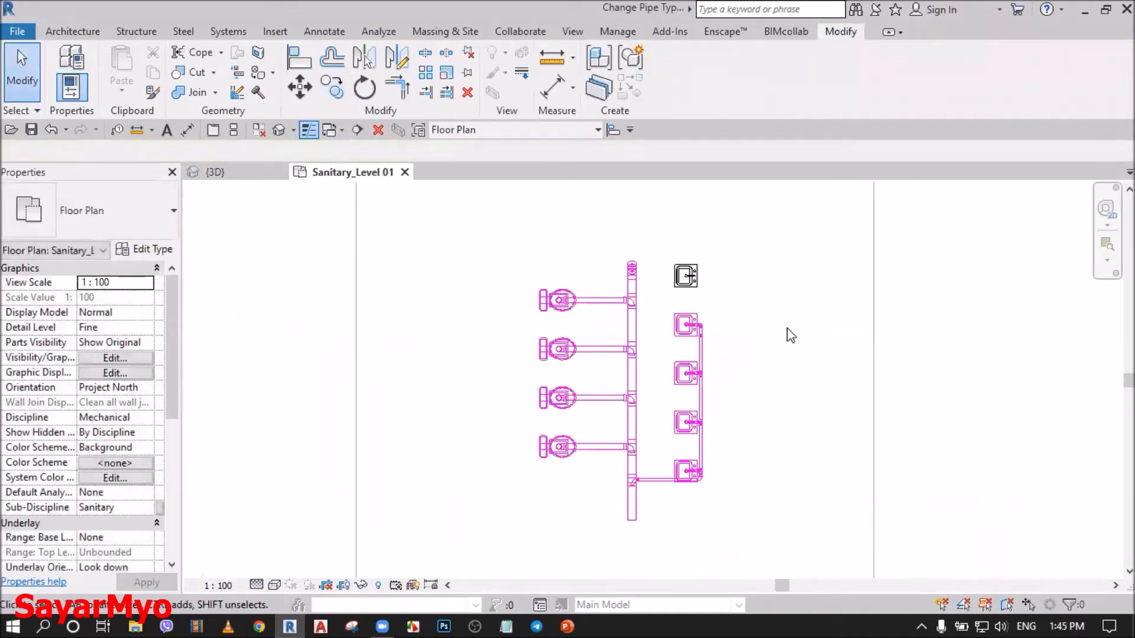
click(378, 586)
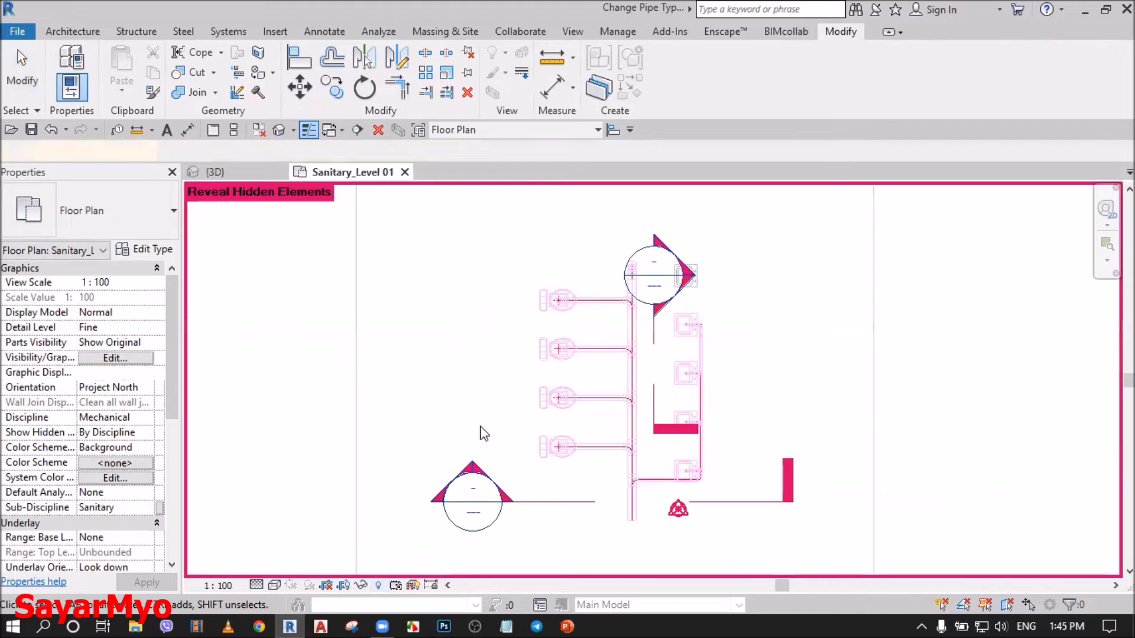
click(746, 502)
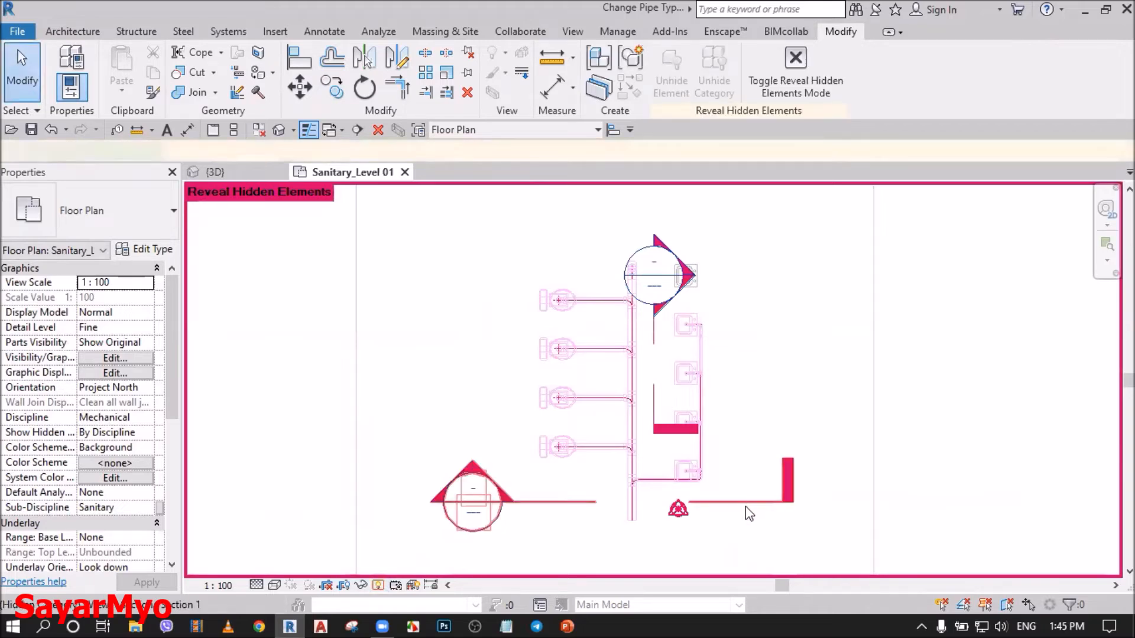
click(741, 503)
click(972, 77)
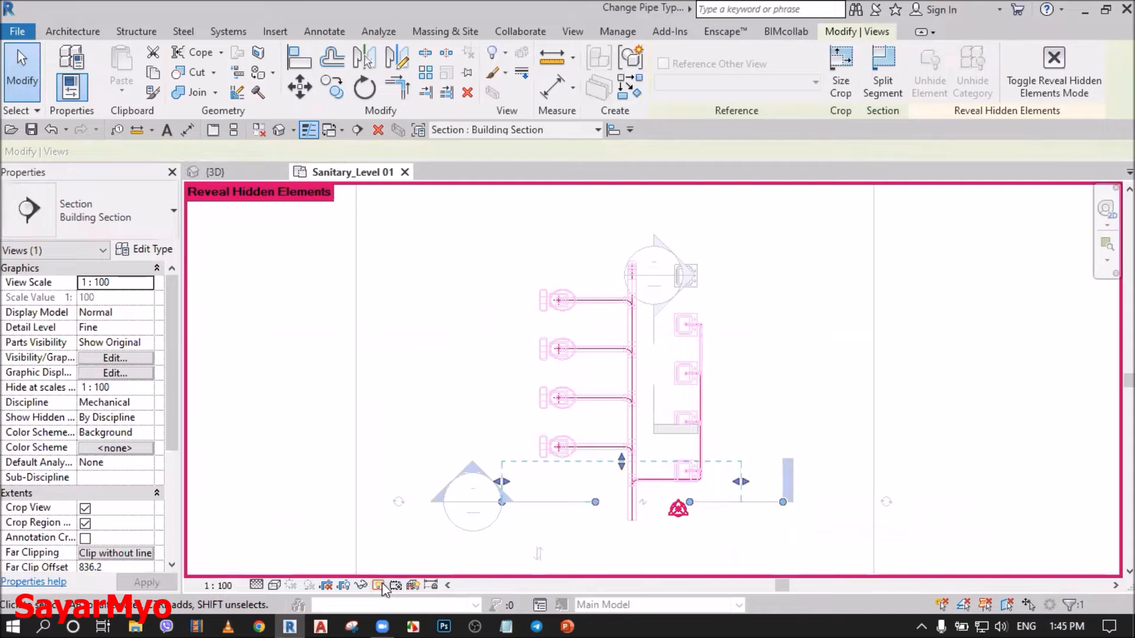
click(378, 585)
click(727, 442)
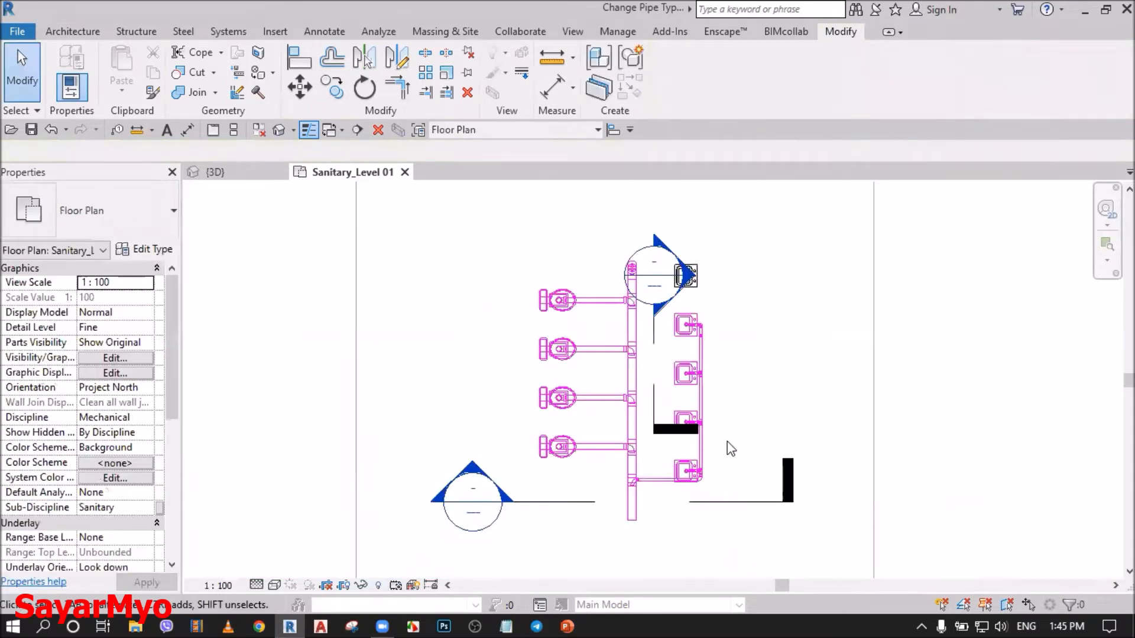
Step: Move the horizontal building section line up to the newly added sink in the plan and open its section view
click(735, 503)
drag(736, 502, 743, 294)
right_click(724, 277)
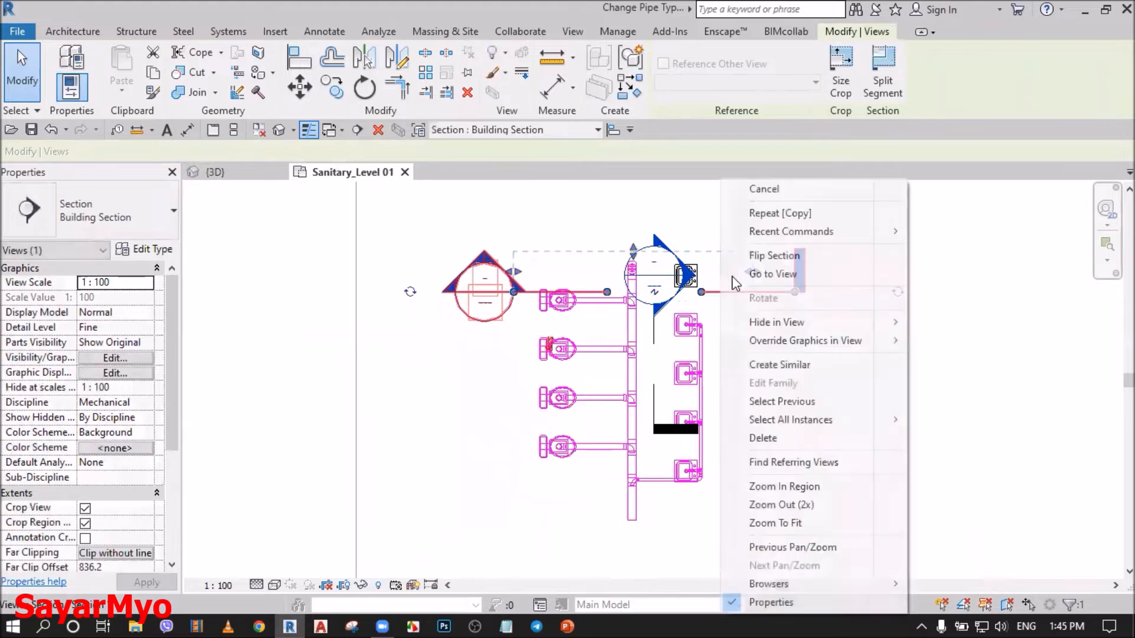
click(773, 276)
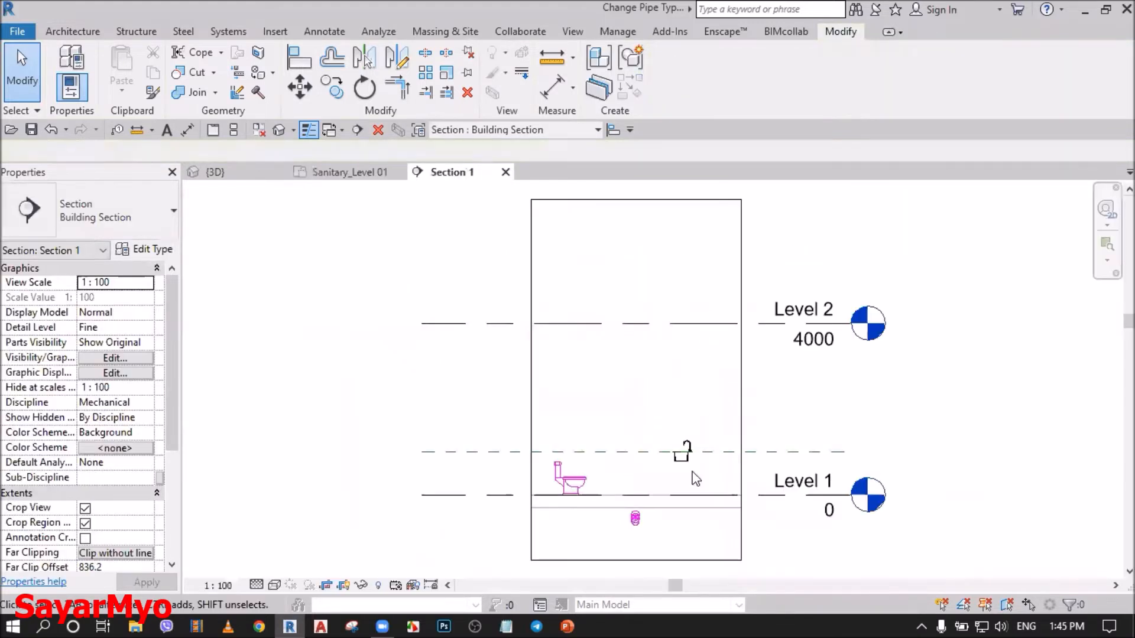
Step: Draw a vertical 40 mm PVC_Socket_Sanitary pipe without slope from the new sink's drain connector down to an offset of about 627.5 mm
scroll(695, 479, up, 6)
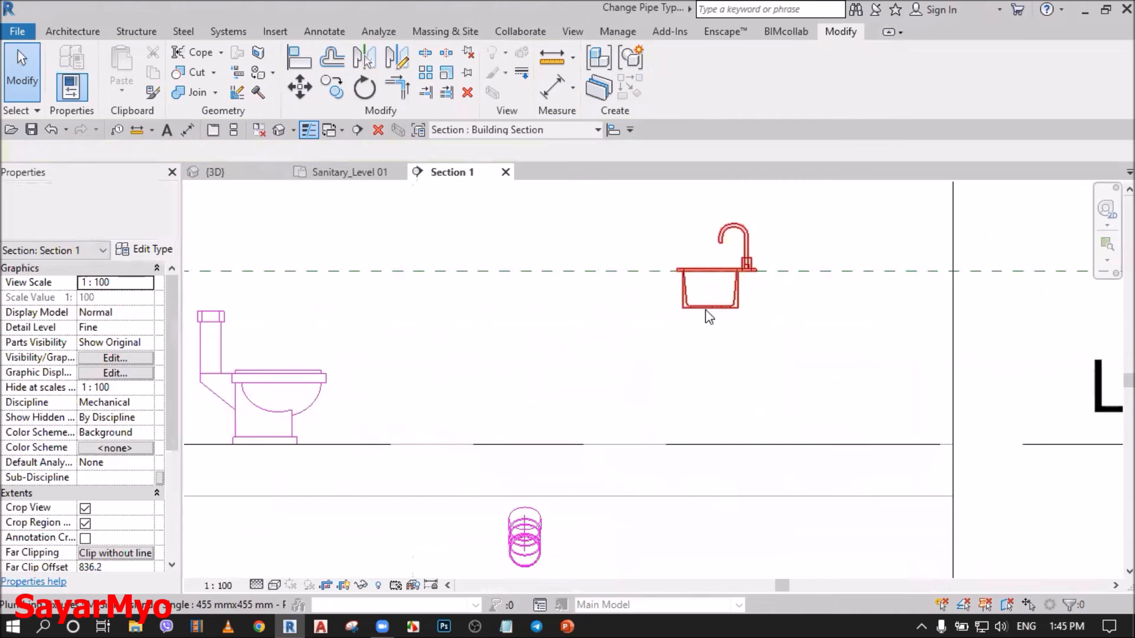
click(676, 405)
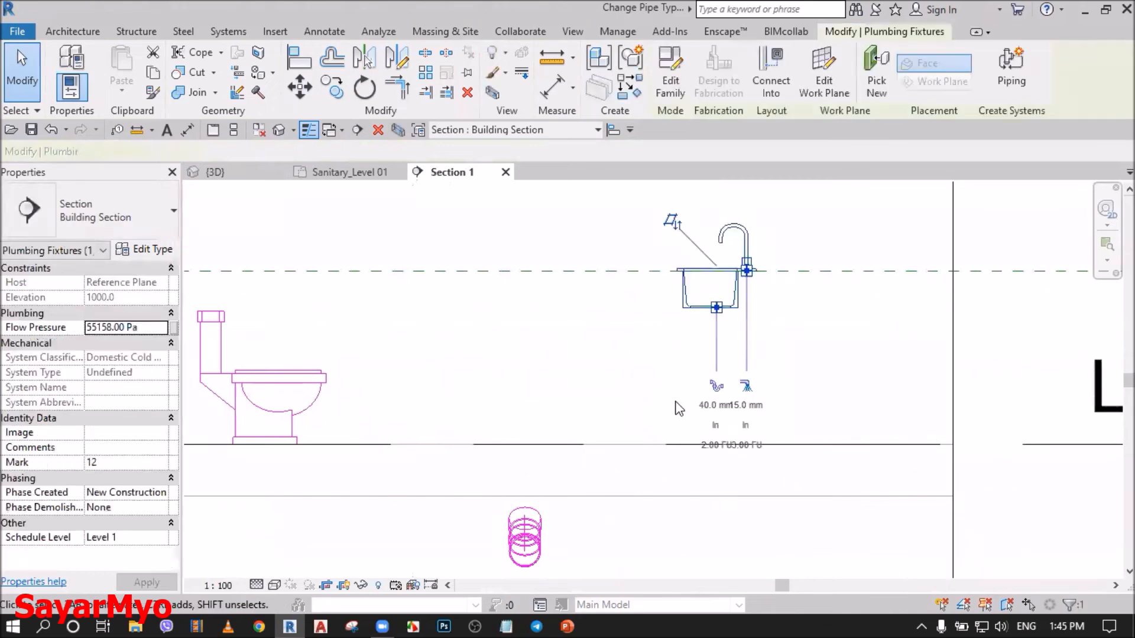
click(716, 388)
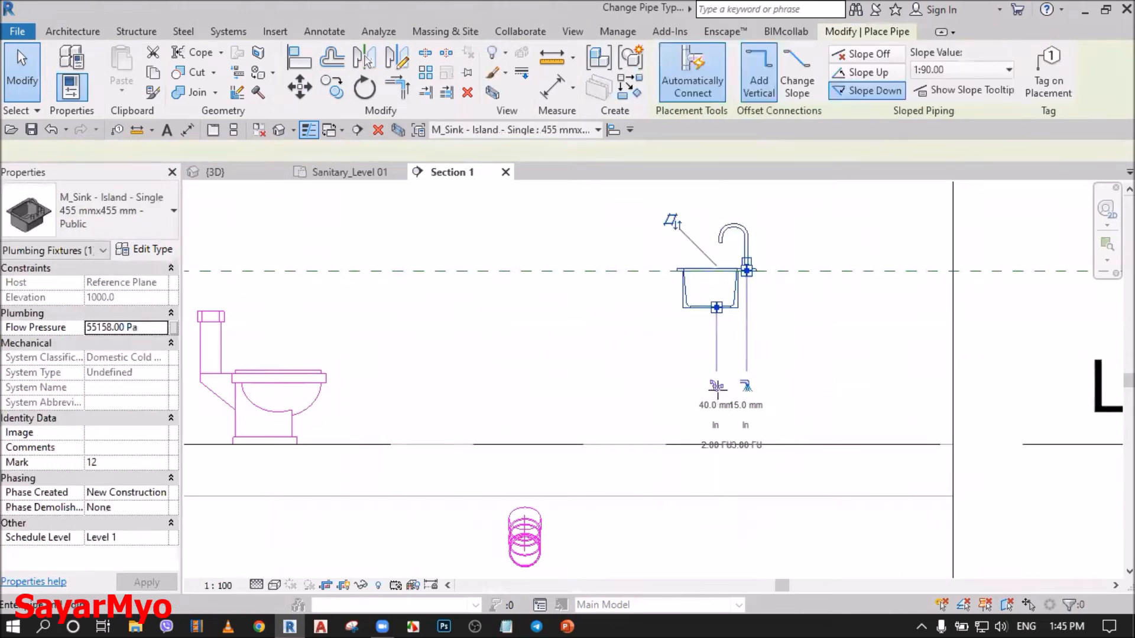
click(110, 214)
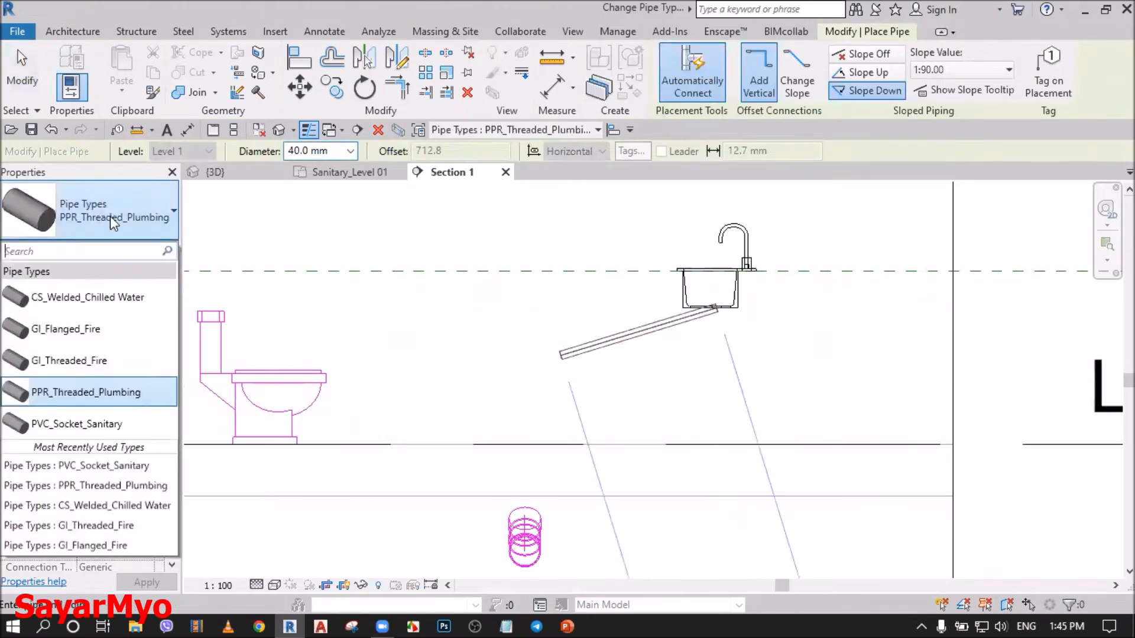
click(112, 426)
click(867, 53)
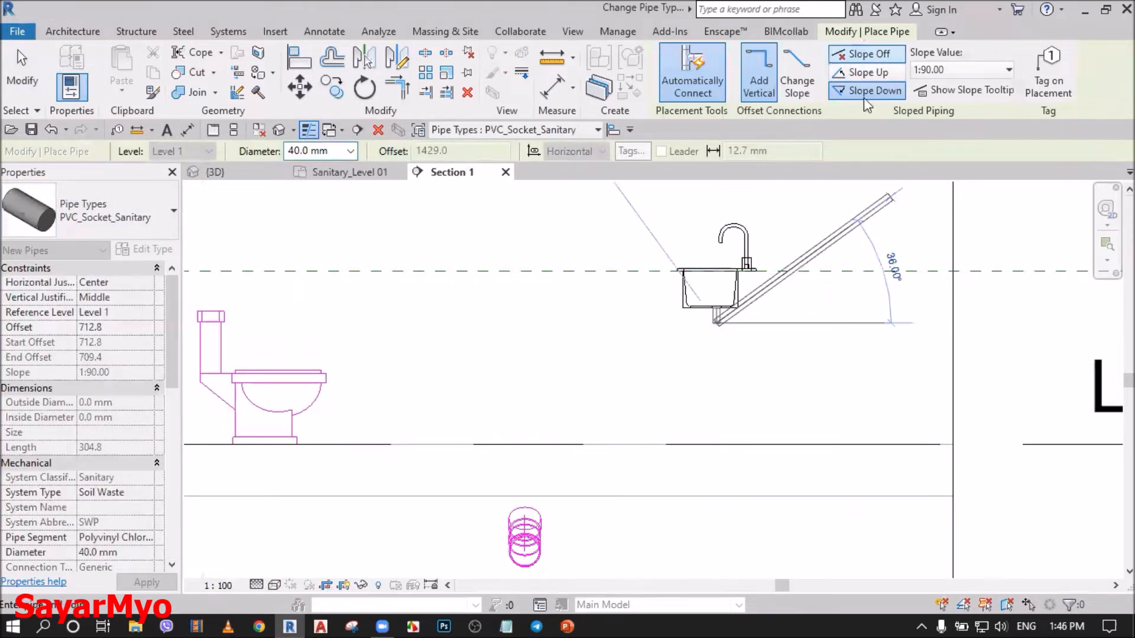
scroll(706, 370, up, 3)
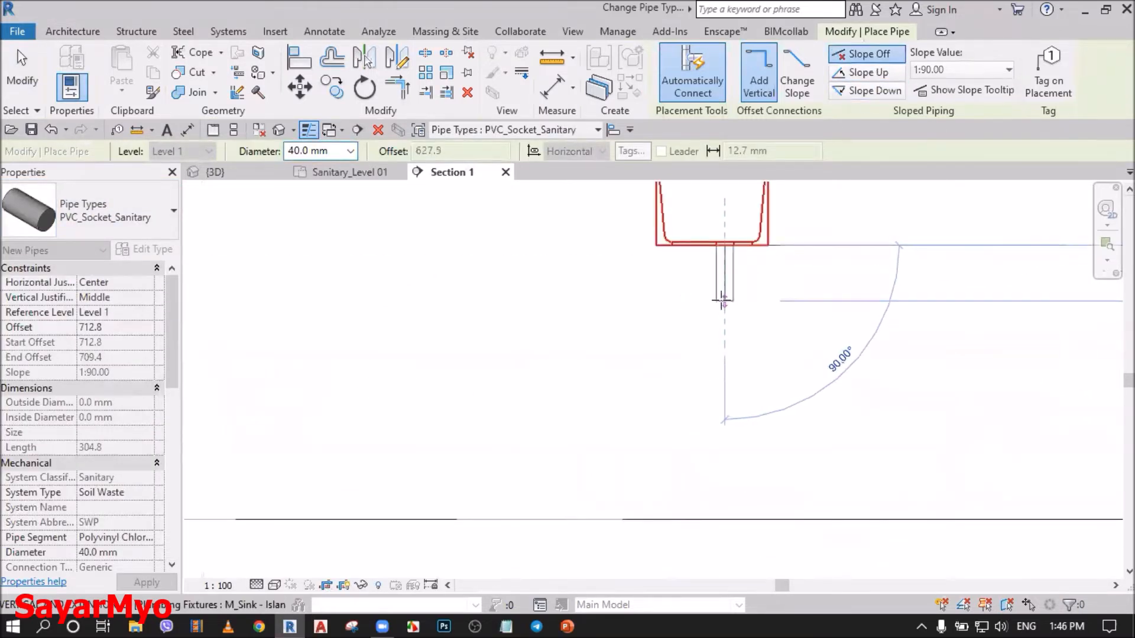
key(Escape)
key(Escape)
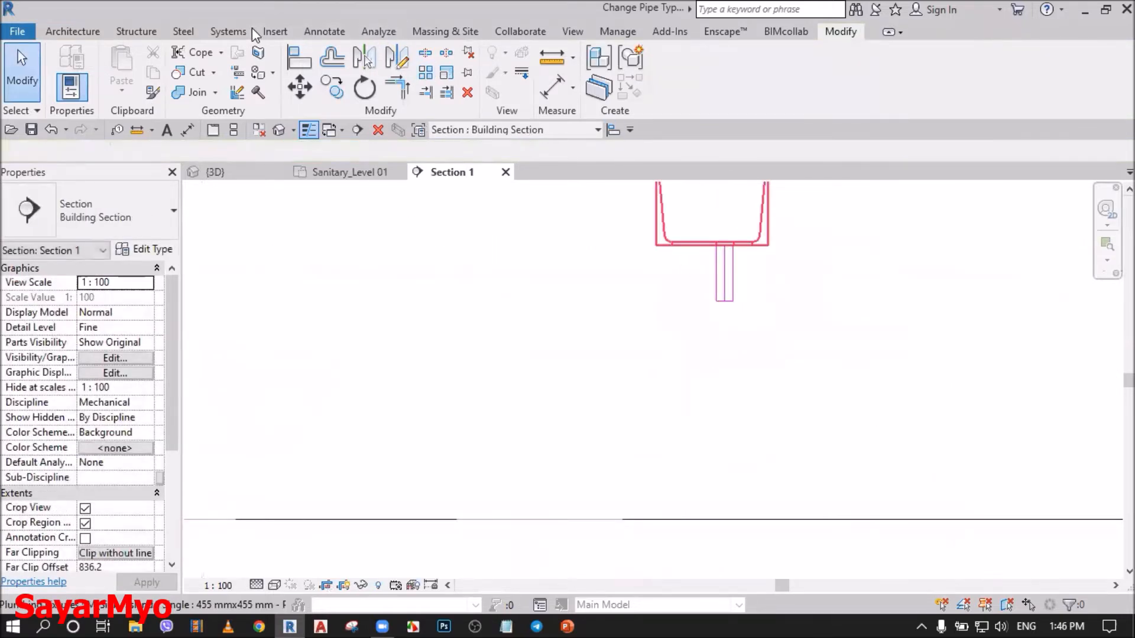
Step: Place a KC_Bottle Trap Ø40 pipe fitting on the lower end of the sink's drain pipe in Section 1
click(232, 31)
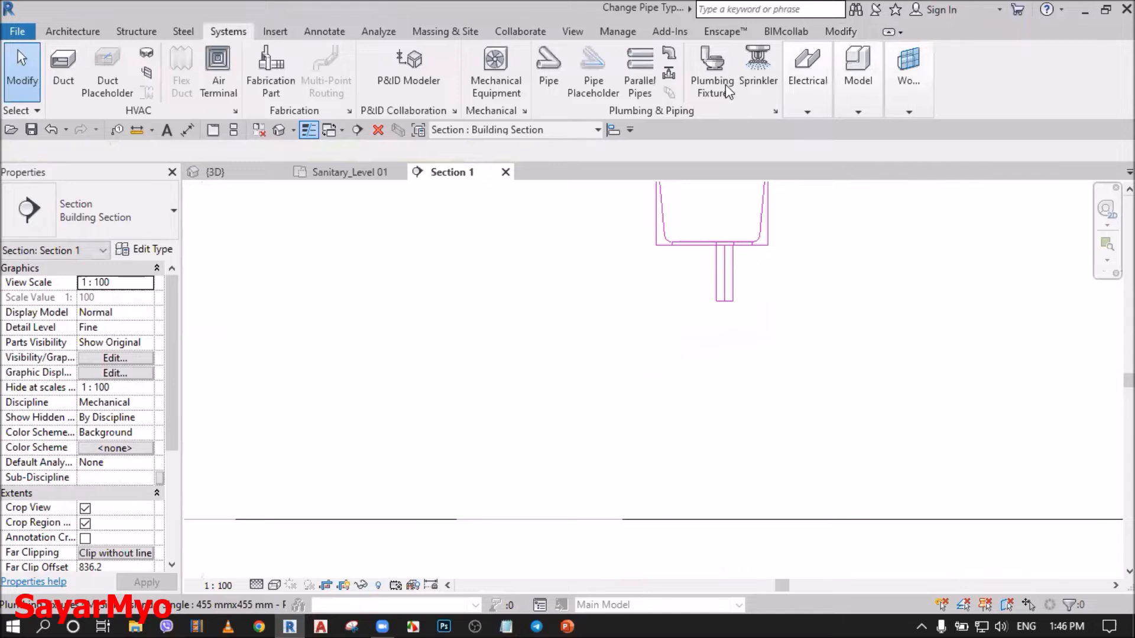
click(670, 57)
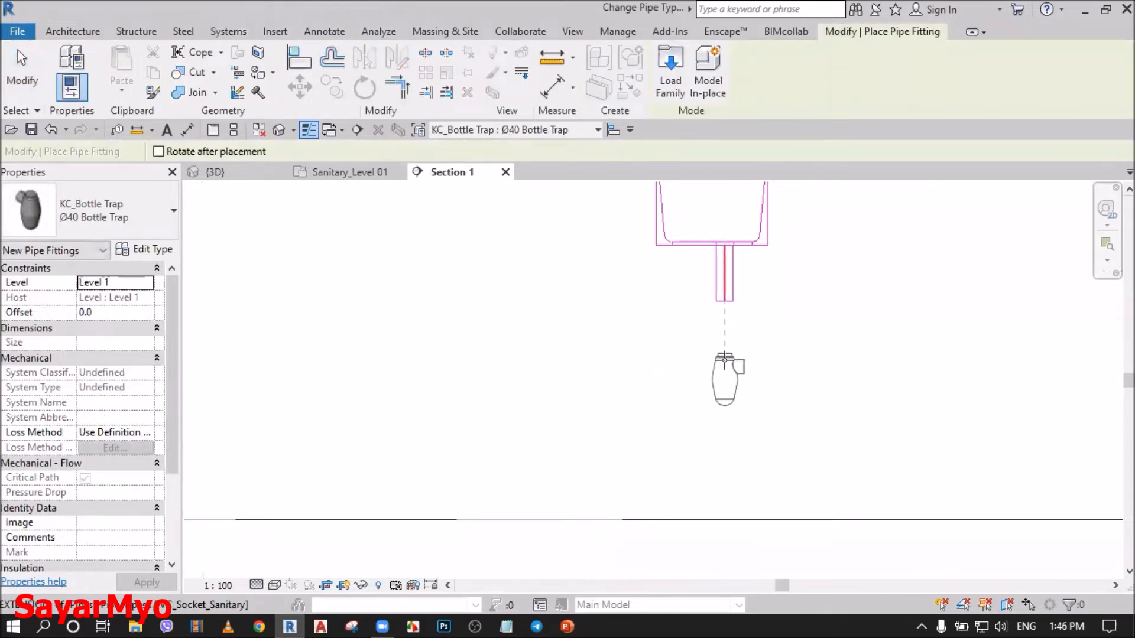
click(722, 332)
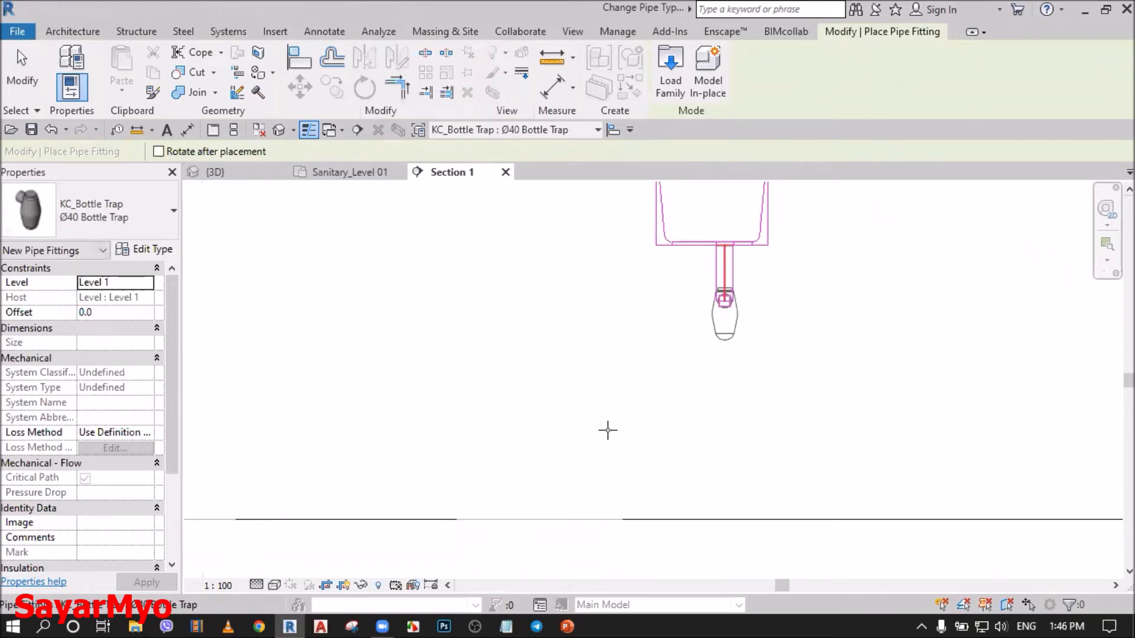
key(Escape)
key(Escape)
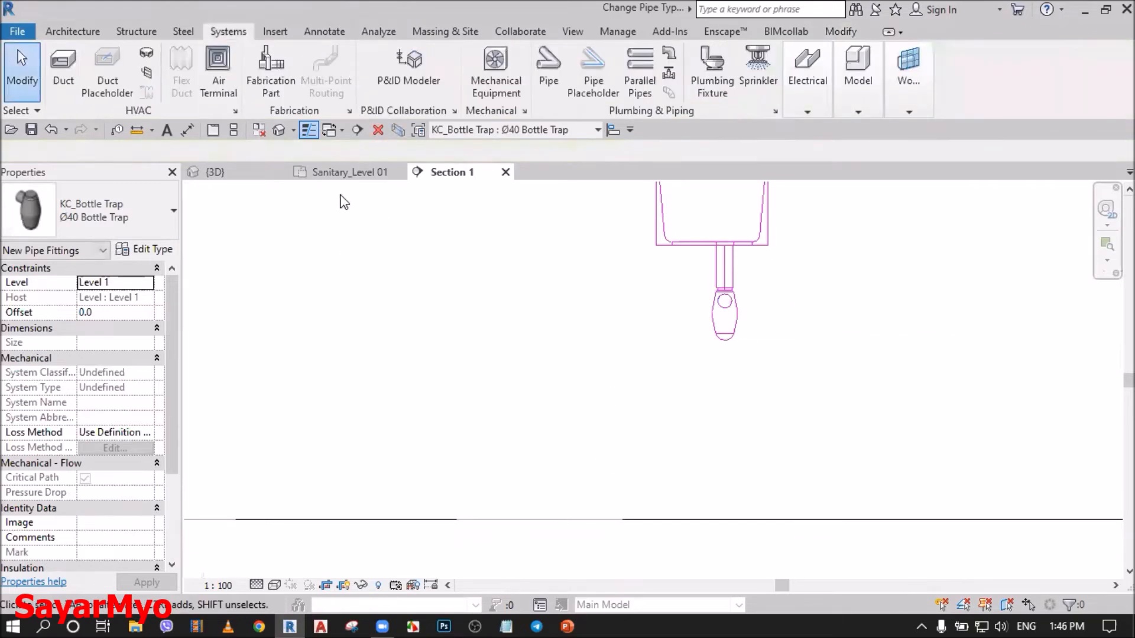
Step: Temporarily hide the vertical section mark beside the sinks in the Sanitary_Level 01 plan
click(342, 172)
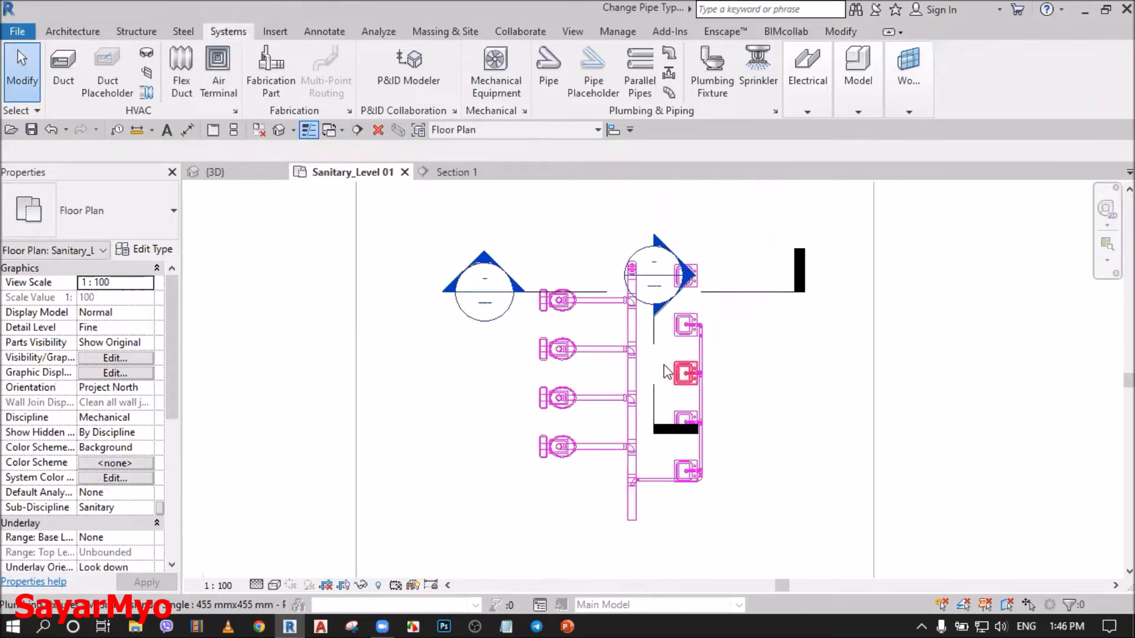
click(654, 346)
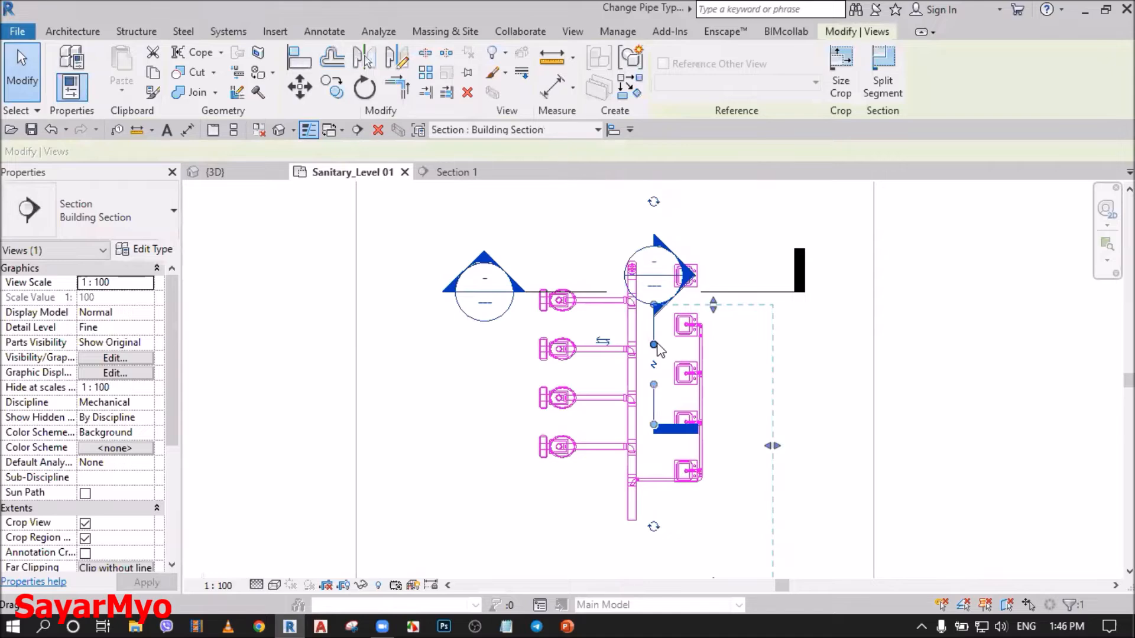
key(h)
Step: Rotate the new sink's bottle trap 90° about its inlet centre in plan so the outlet points toward the faucet side
scroll(689, 277, up, 9)
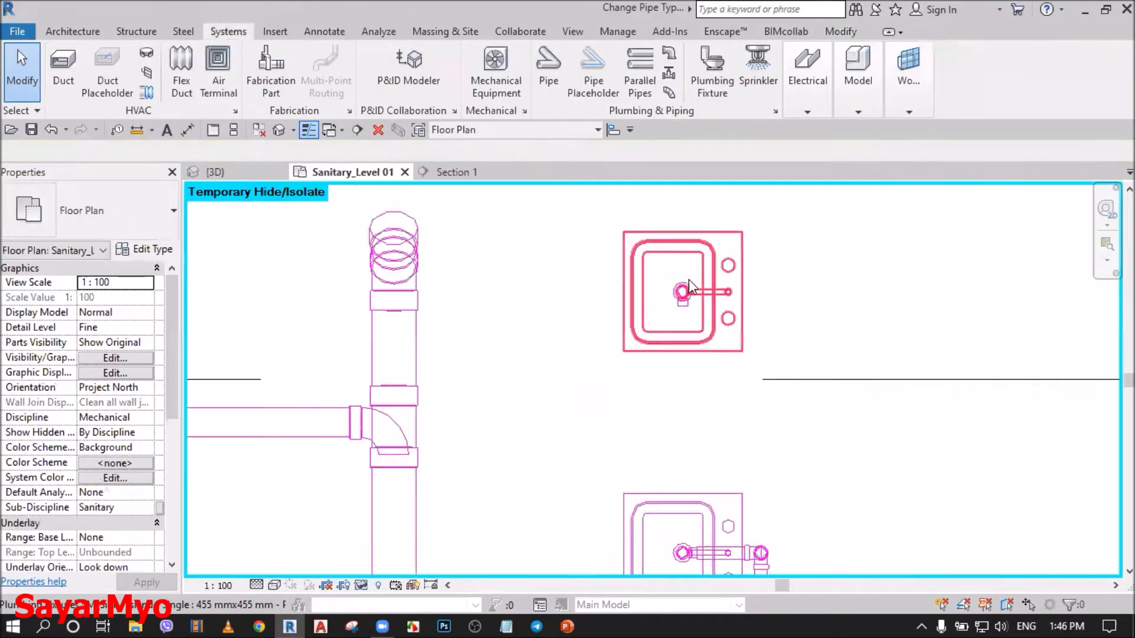
scroll(731, 318, up, 2)
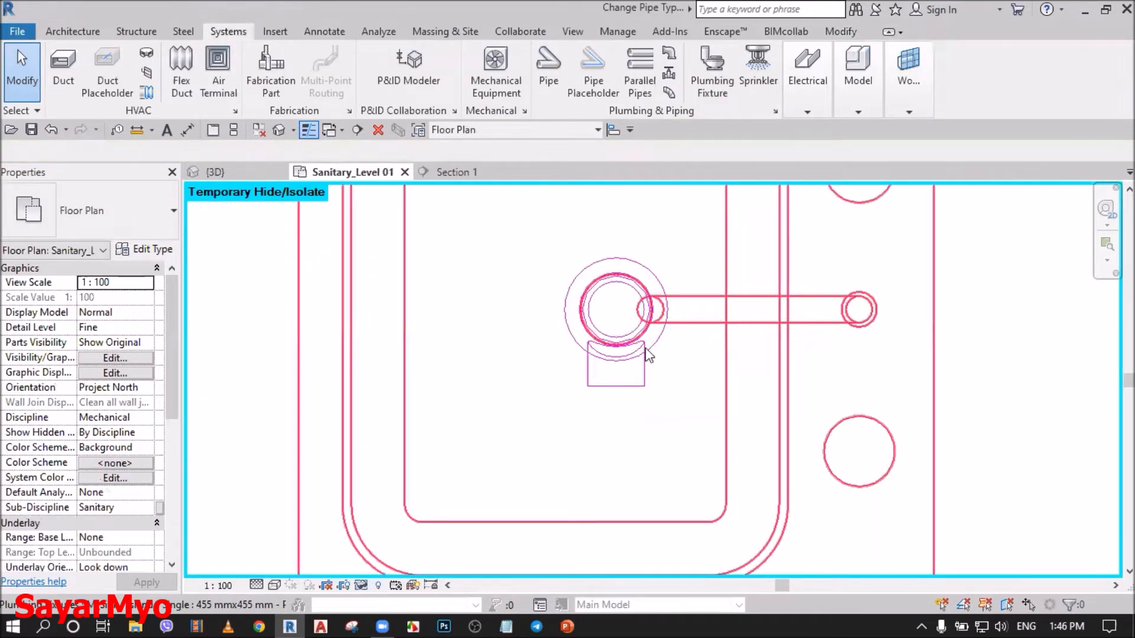
scroll(648, 368, down, 1)
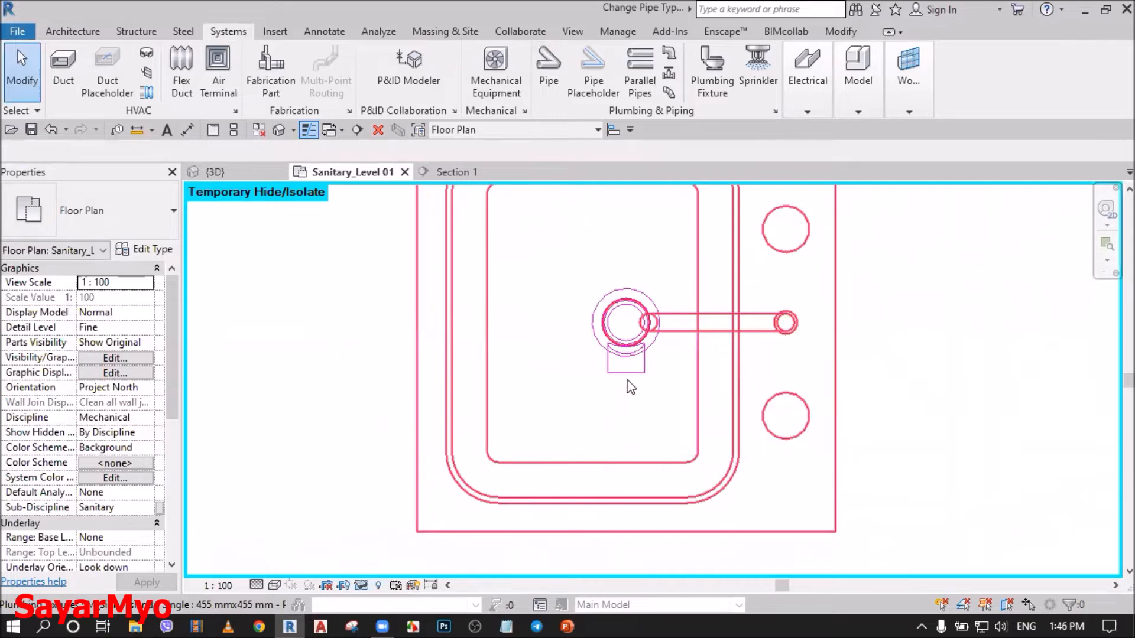
click(275, 585)
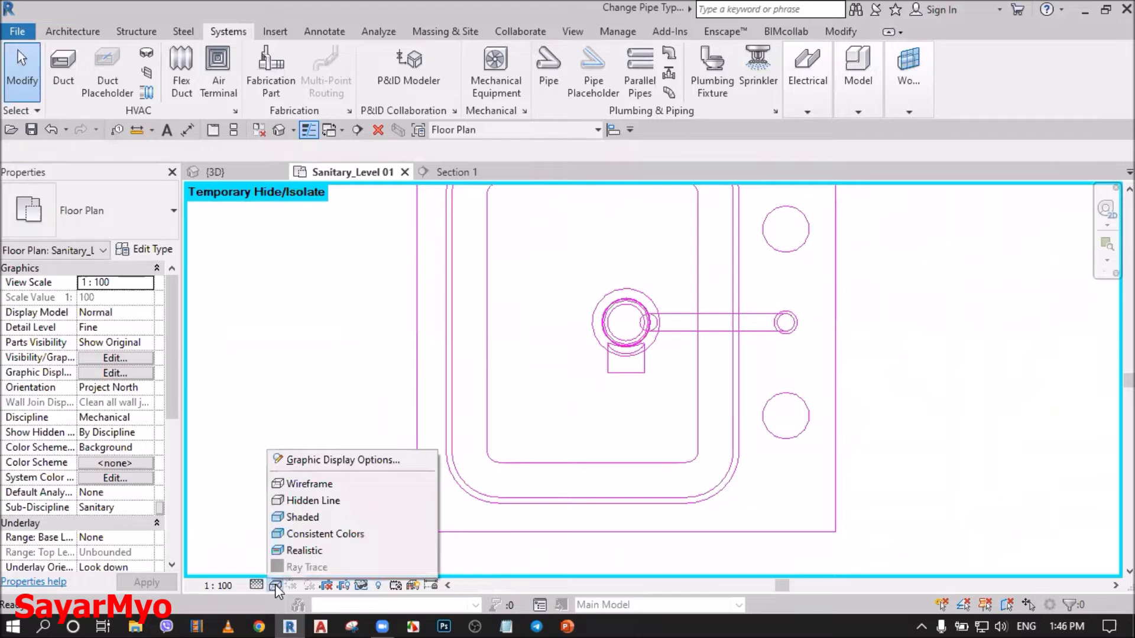
click(577, 398)
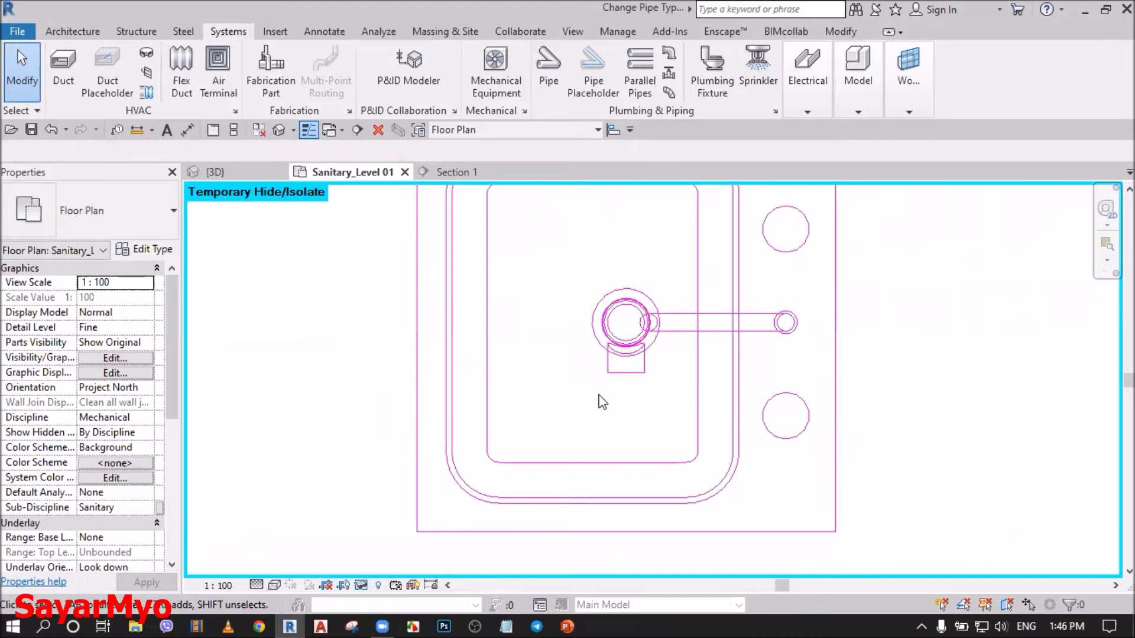
click(644, 369)
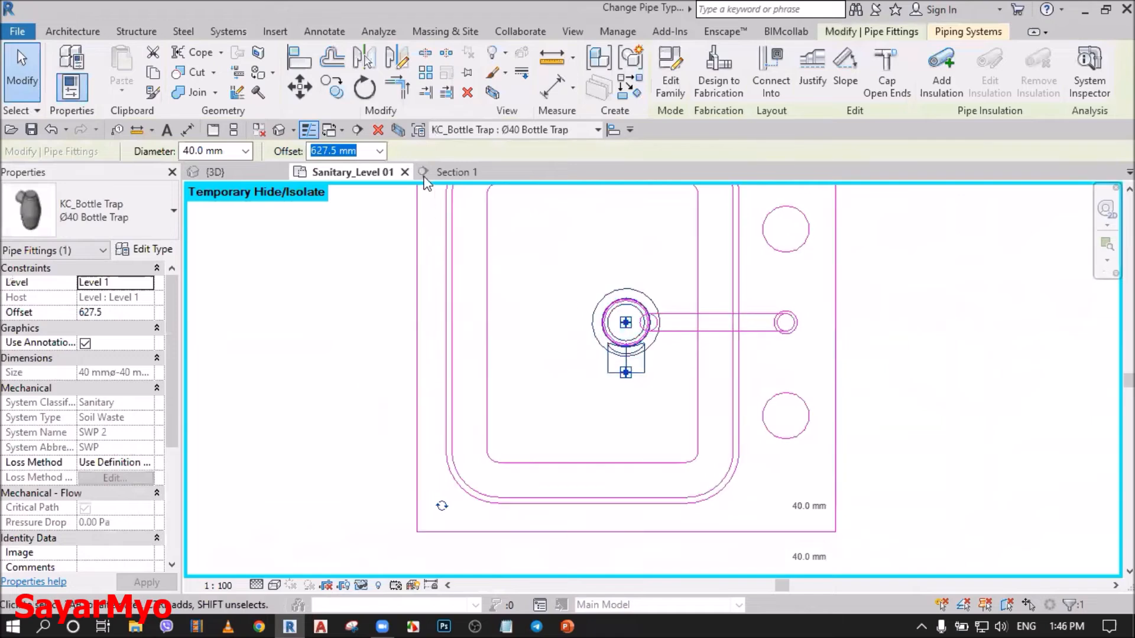
click(364, 88)
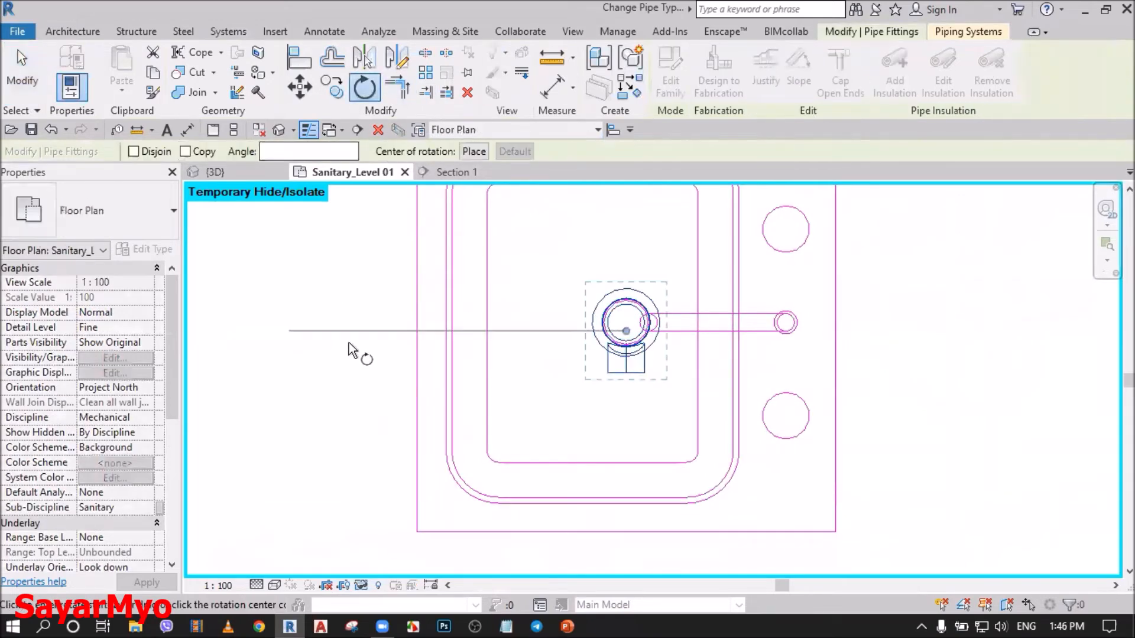
scroll(529, 360, up, 3)
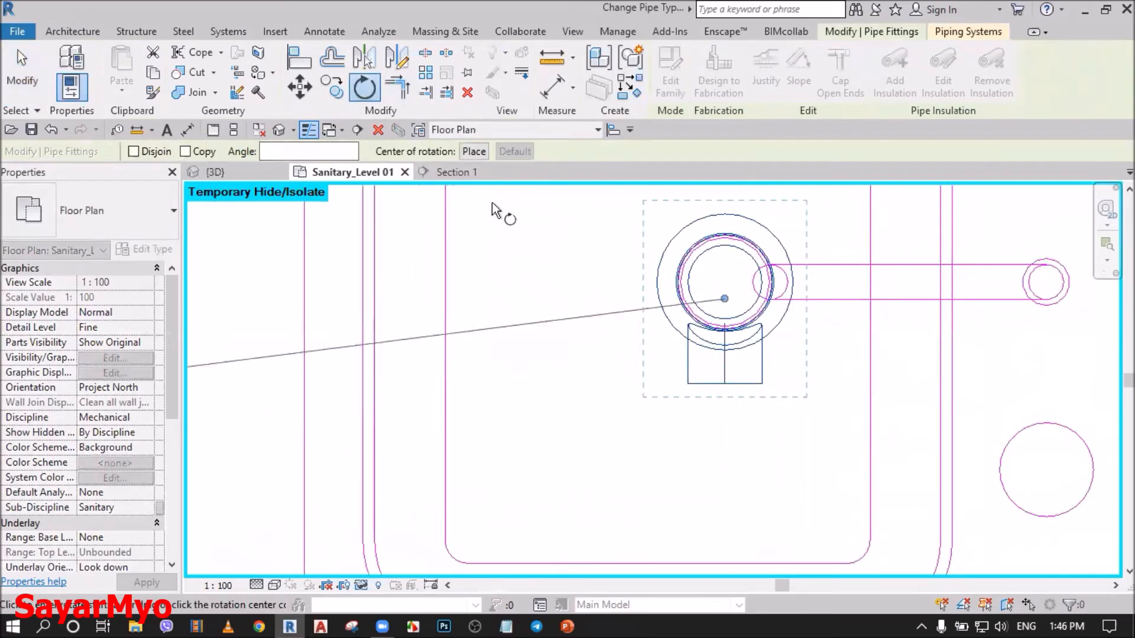
click(475, 153)
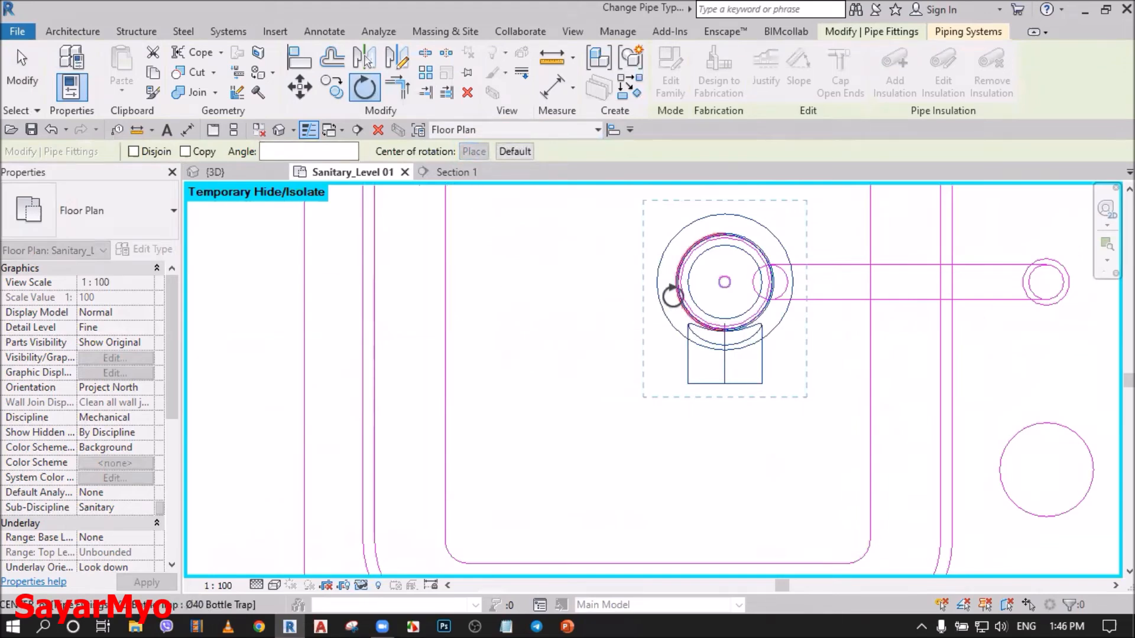
click(724, 282)
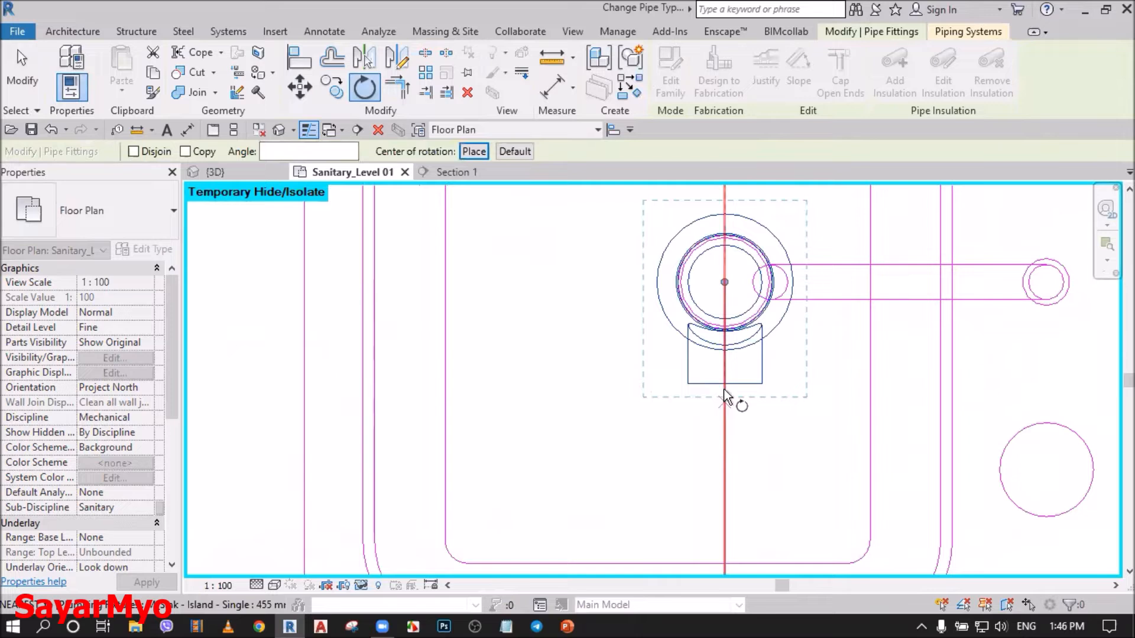
click(727, 389)
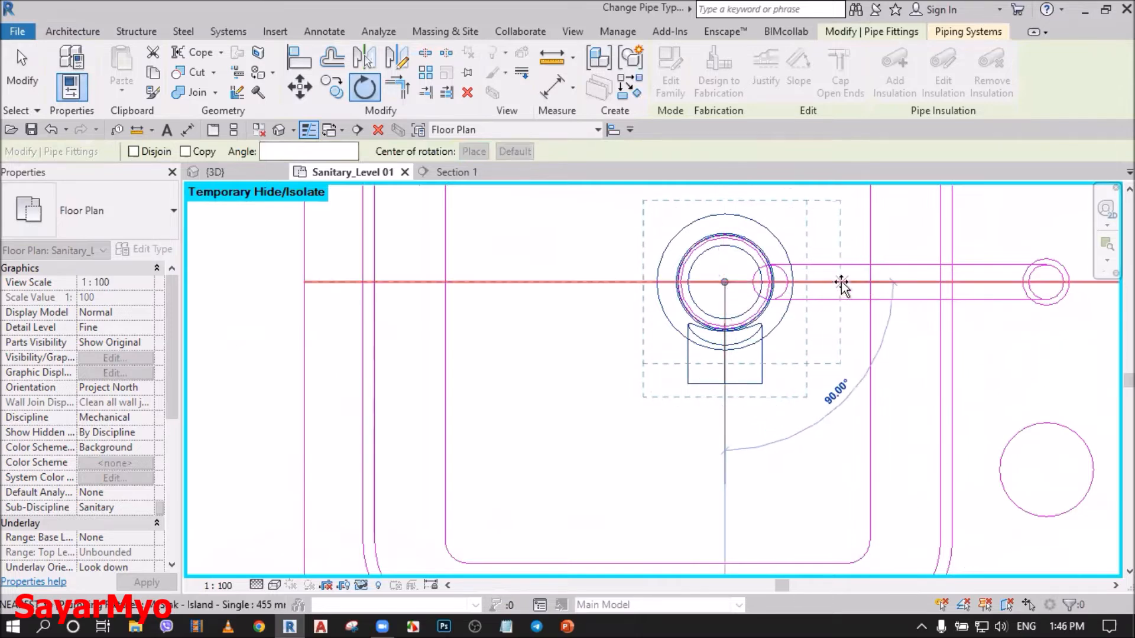
click(842, 283)
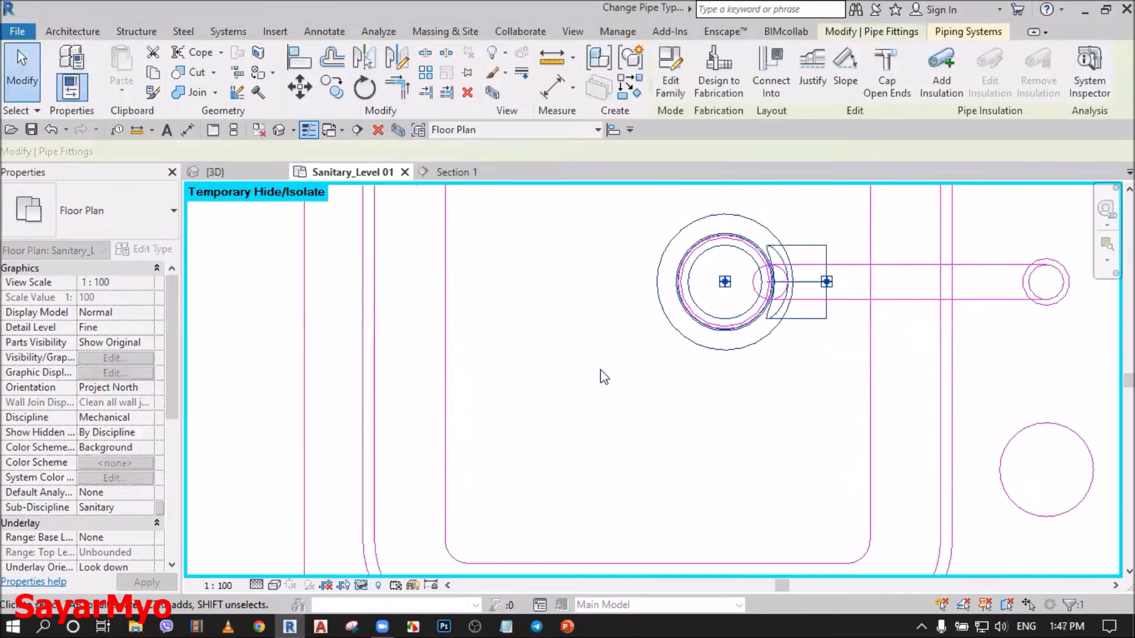
Step: Return to Section 1 at the bottle trap, clear the selection, and close the Sanitary_Level 01 plan
click(439, 171)
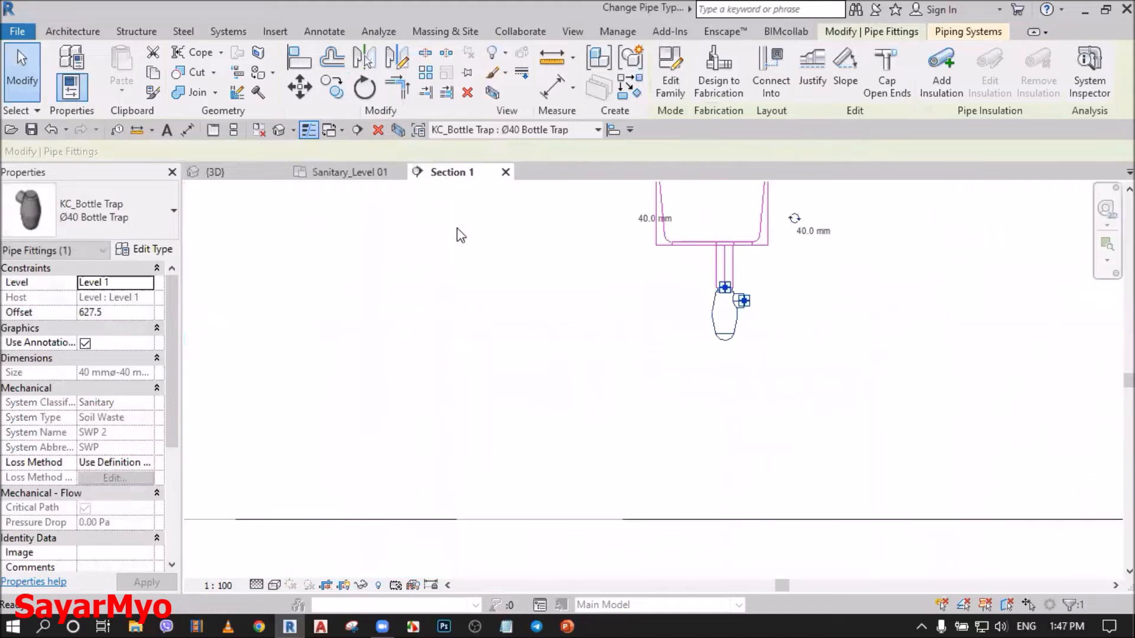
scroll(768, 325, up, 4)
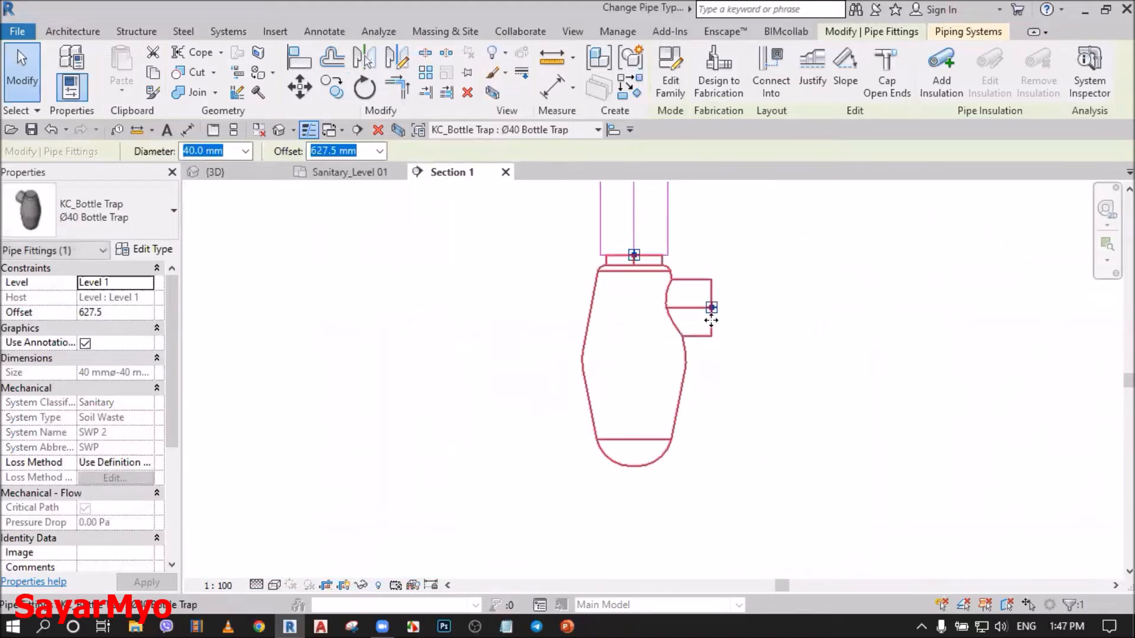
click(867, 322)
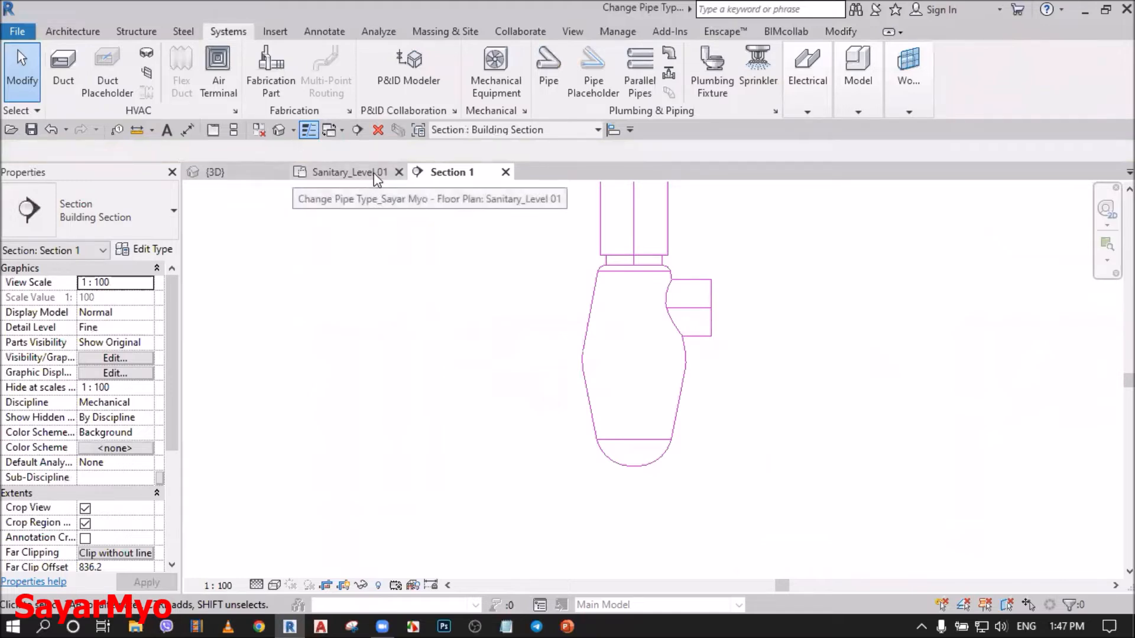
click(399, 171)
Step: Select the new sink, its drain pipe and bottle trap in Section 1 and isolate them in a 3D selection box
scroll(502, 366, down, 5)
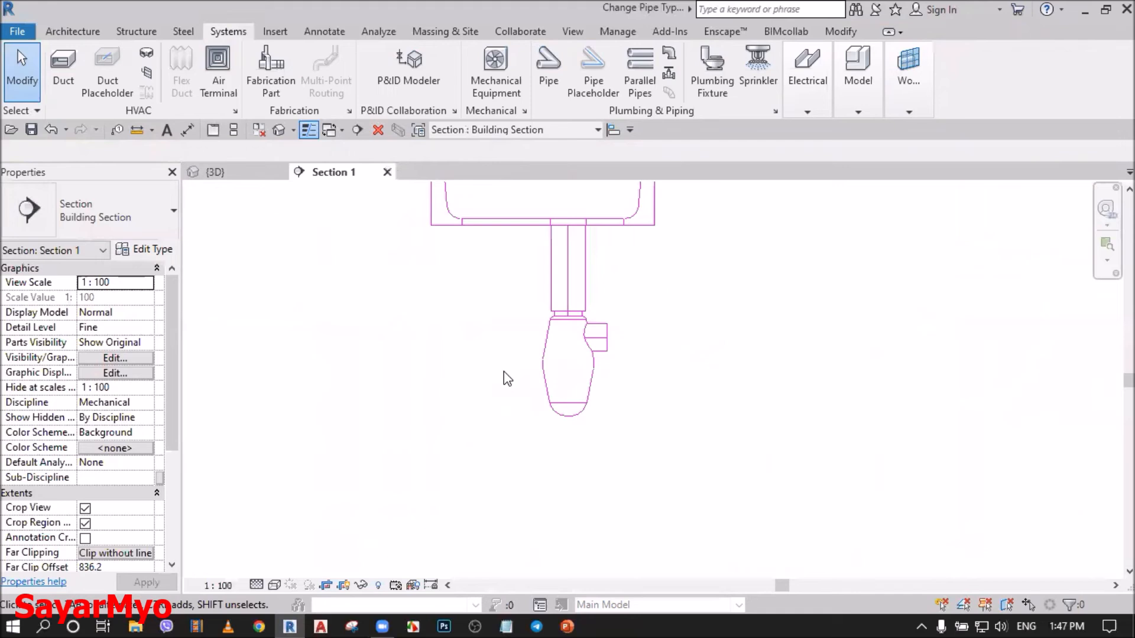
scroll(427, 445, down, 2)
drag(423, 445, 534, 205)
click(493, 93)
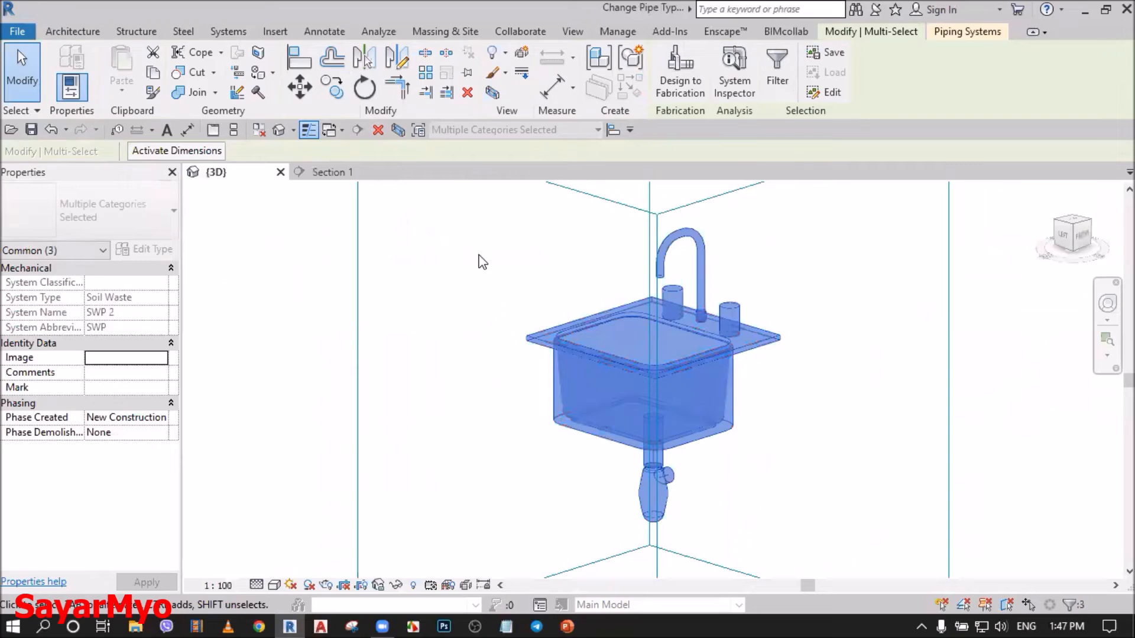
Step: Tile the 3D and Section 1 views side by side and fit both views to their contents
key(w)
key(t)
key(z)
key(a)
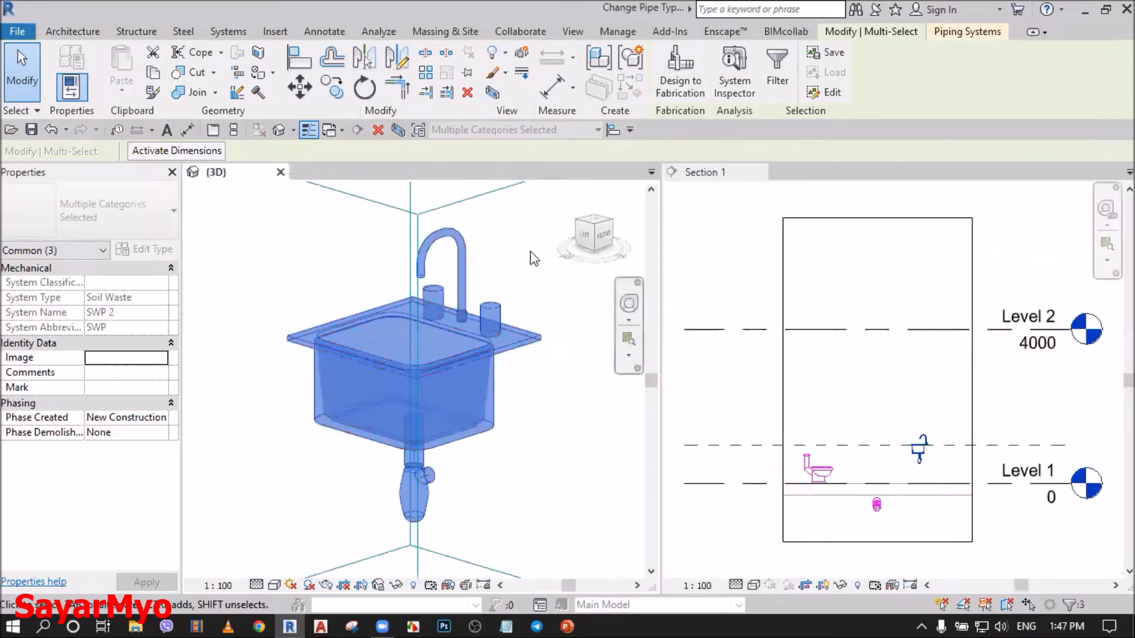
Step: Clear the selection, then undo the 3D selection box and the bottle trap's rotation
click(567, 467)
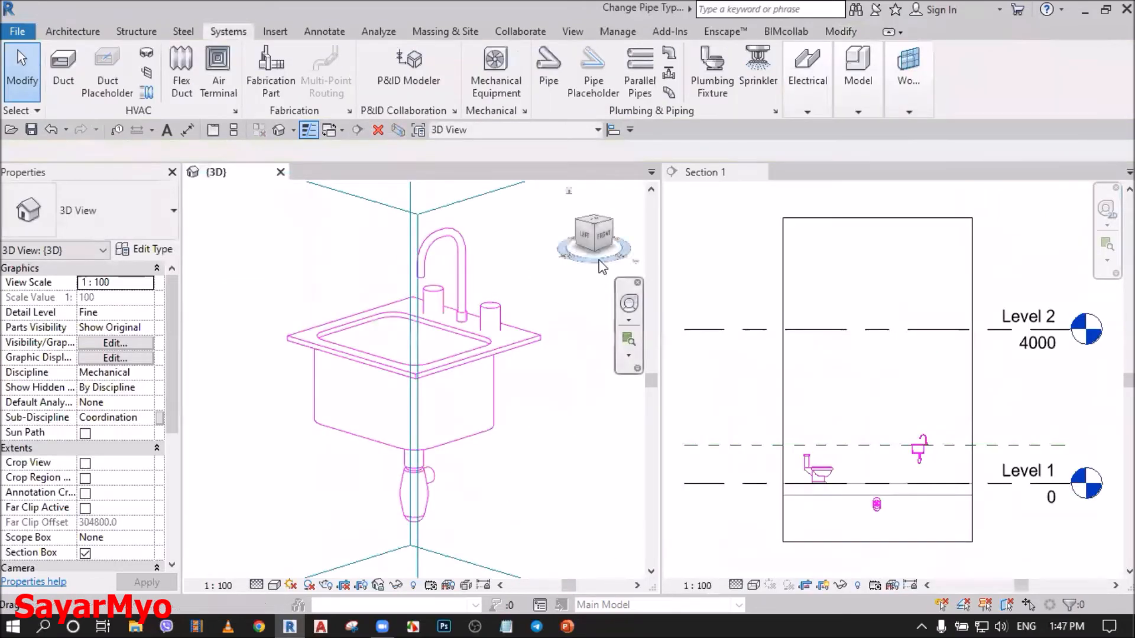
click(47, 130)
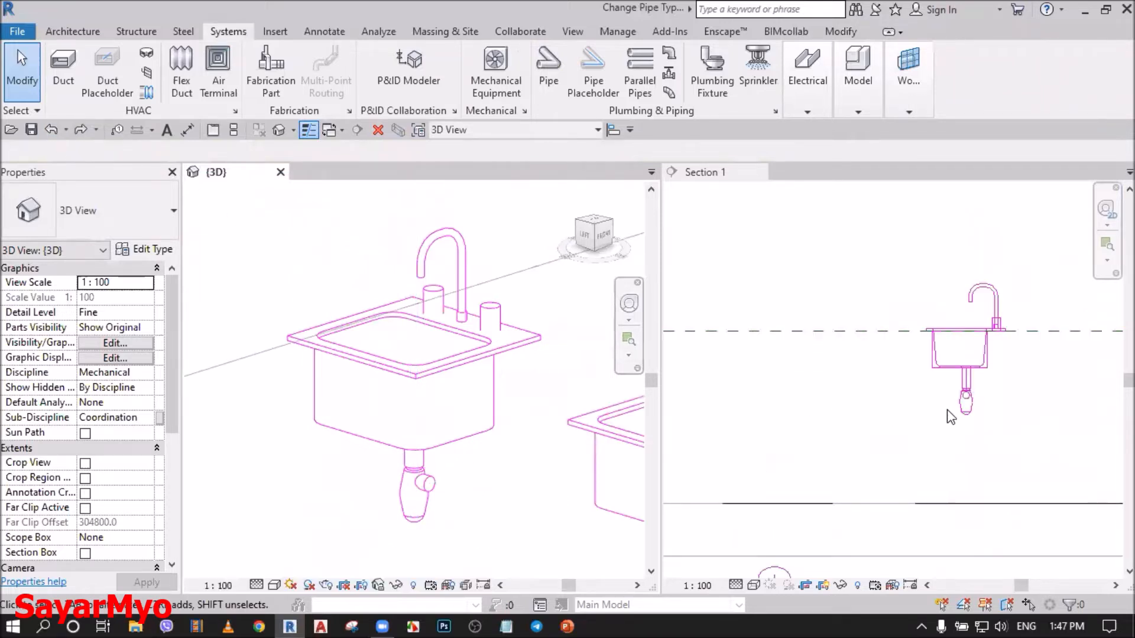
Step: Select the new sink, its drain pipe and bottle trap in the 3D view, isolate them in a selection box, and clear the selection
scroll(996, 381, up, 5)
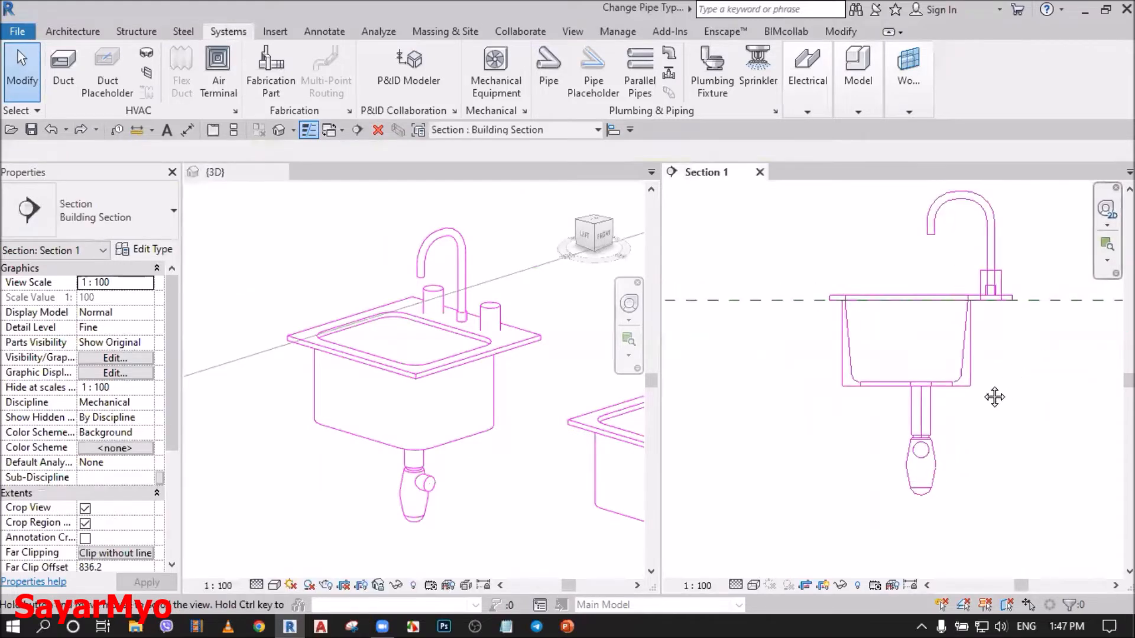
key(ctrl)
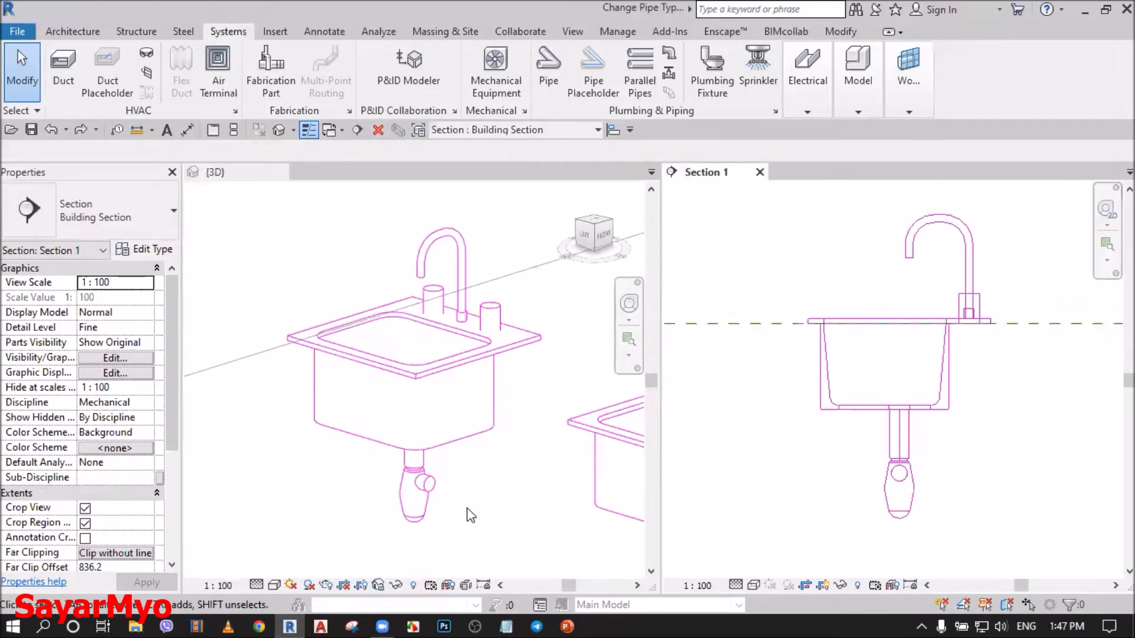
mouse_move(447, 474)
middle_down()
mouse_move(467, 438)
mouse_move(428, 477)
middle_up()
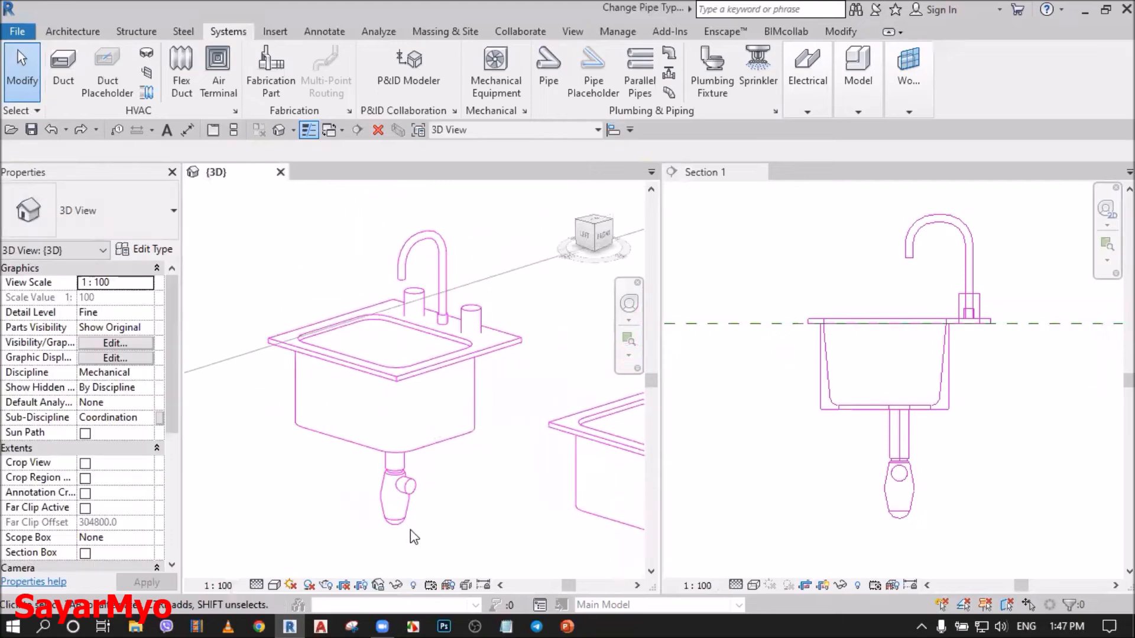
drag(255, 545, 533, 208)
drag(443, 255, 463, 253)
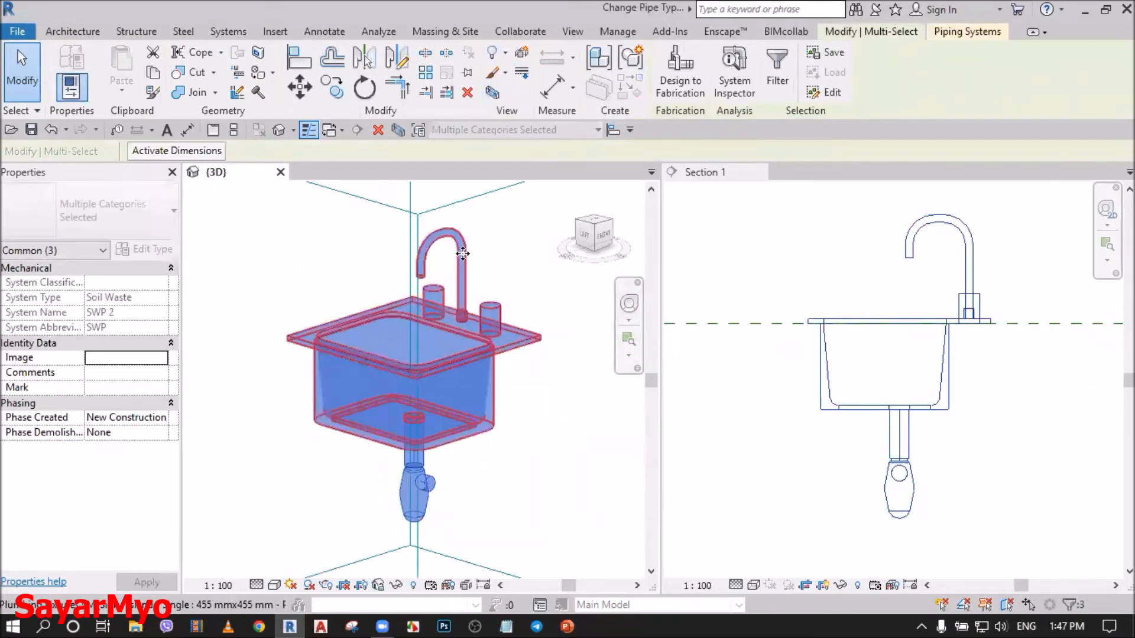
click(296, 253)
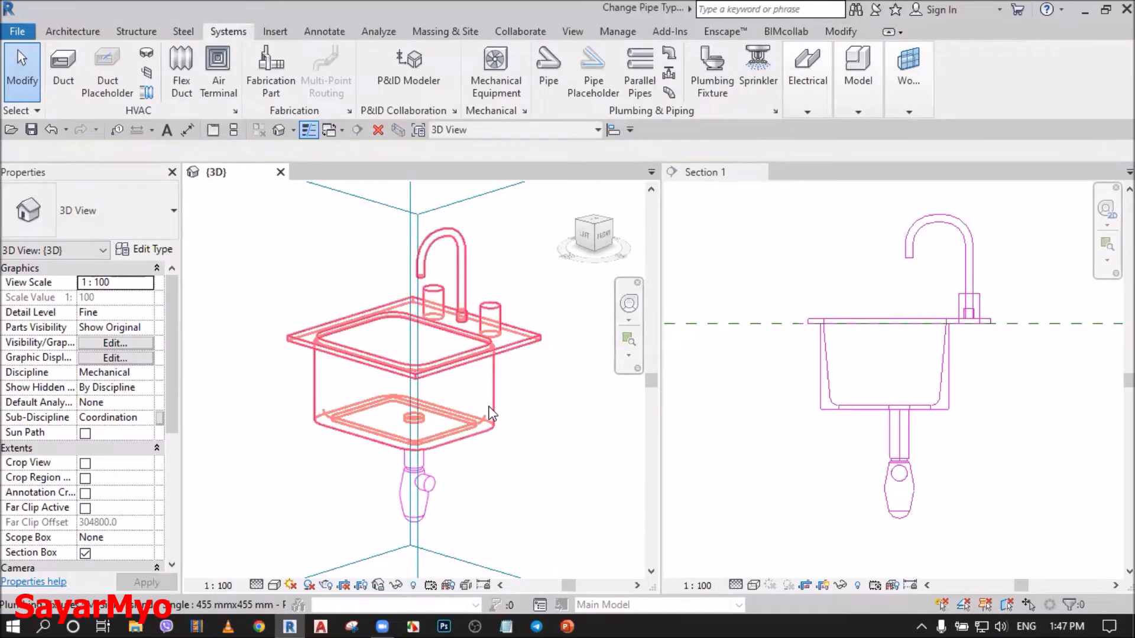
Step: Rotate the bottle trap in Section 1 so that its outlet points toward the faucet side of the sink
click(492, 419)
shift+middle_drag(494, 419, 568, 408)
click(566, 402)
click(815, 504)
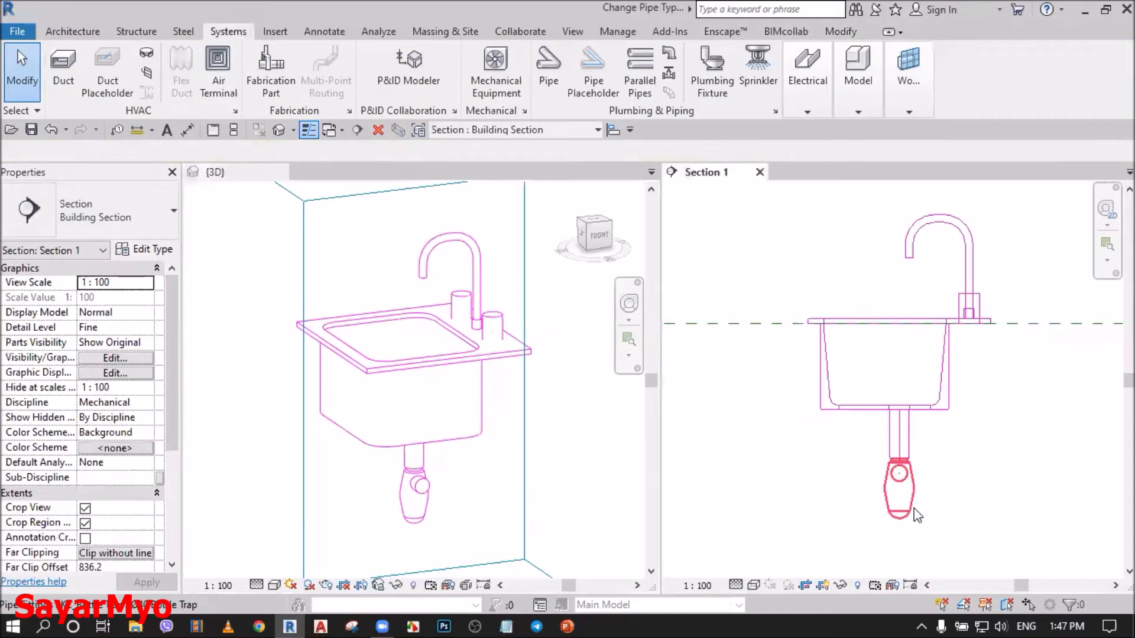
click(891, 526)
scroll(821, 438, up, 3)
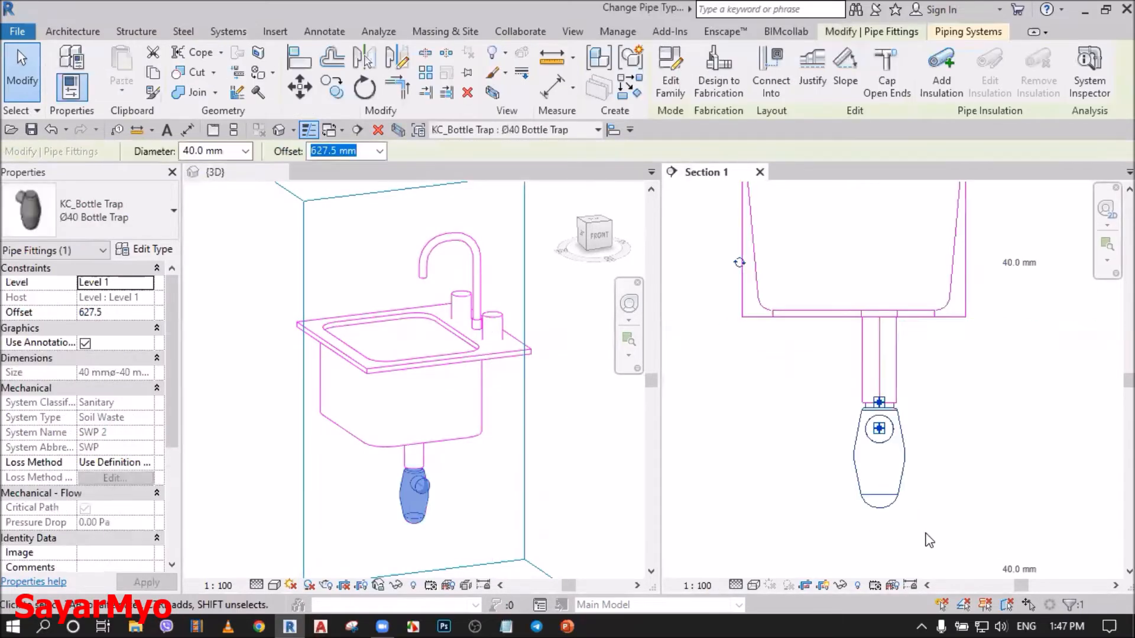
click(740, 264)
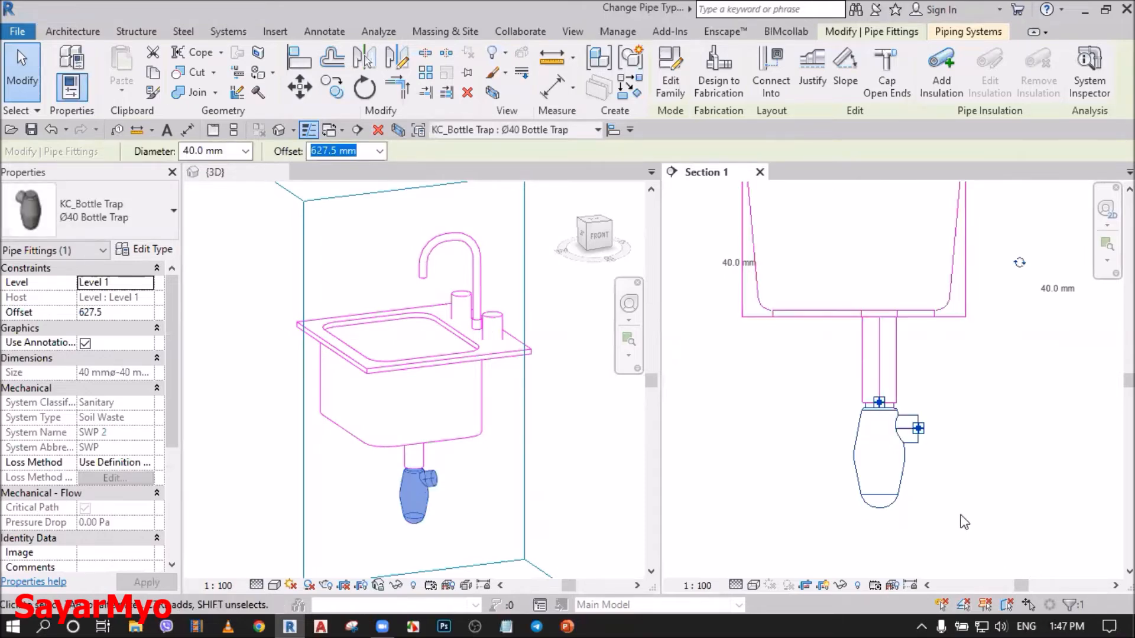
Step: Rotate the bottle trap until its outlet points toward the toilet, and clear the selection
scroll(881, 474, down, 6)
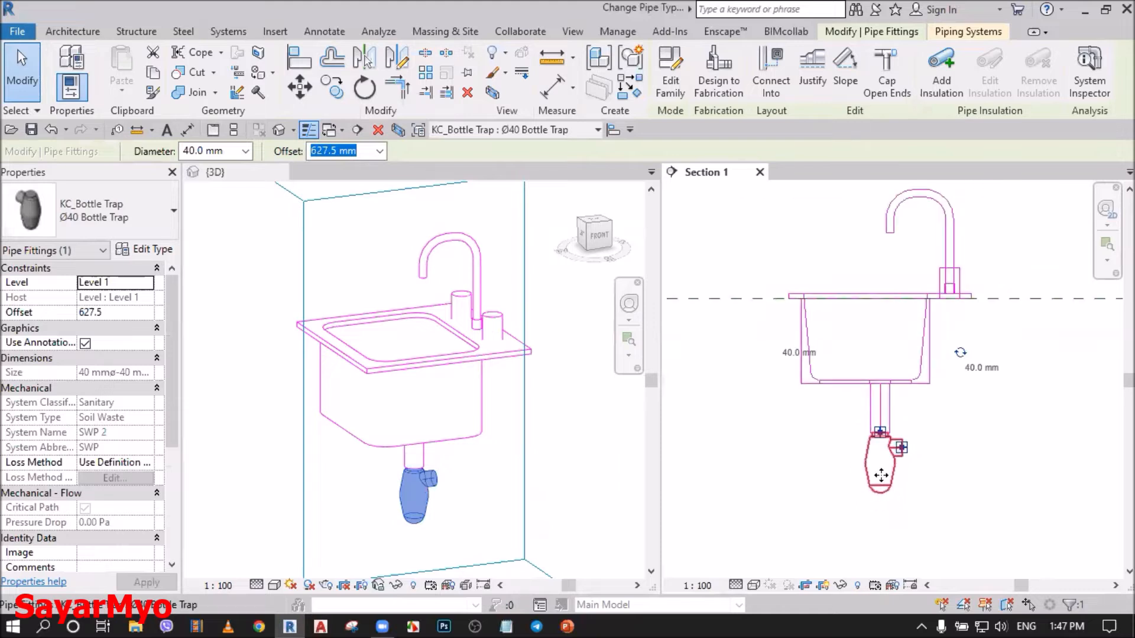
scroll(966, 377, down, 3)
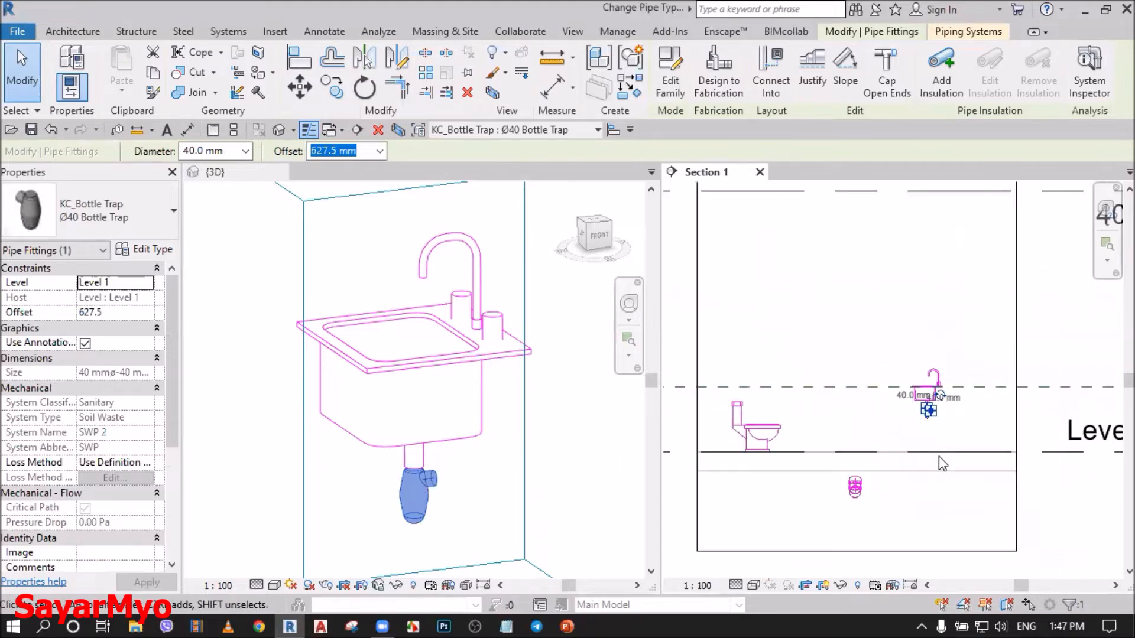
scroll(956, 412, up, 4)
scroll(969, 391, up, 4)
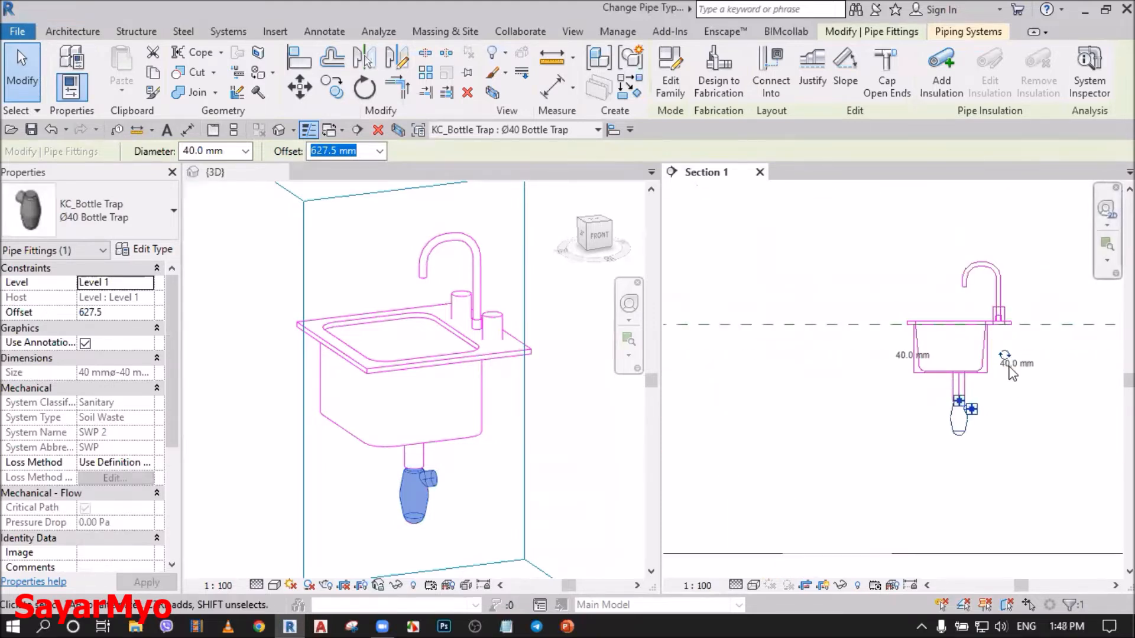
click(1001, 349)
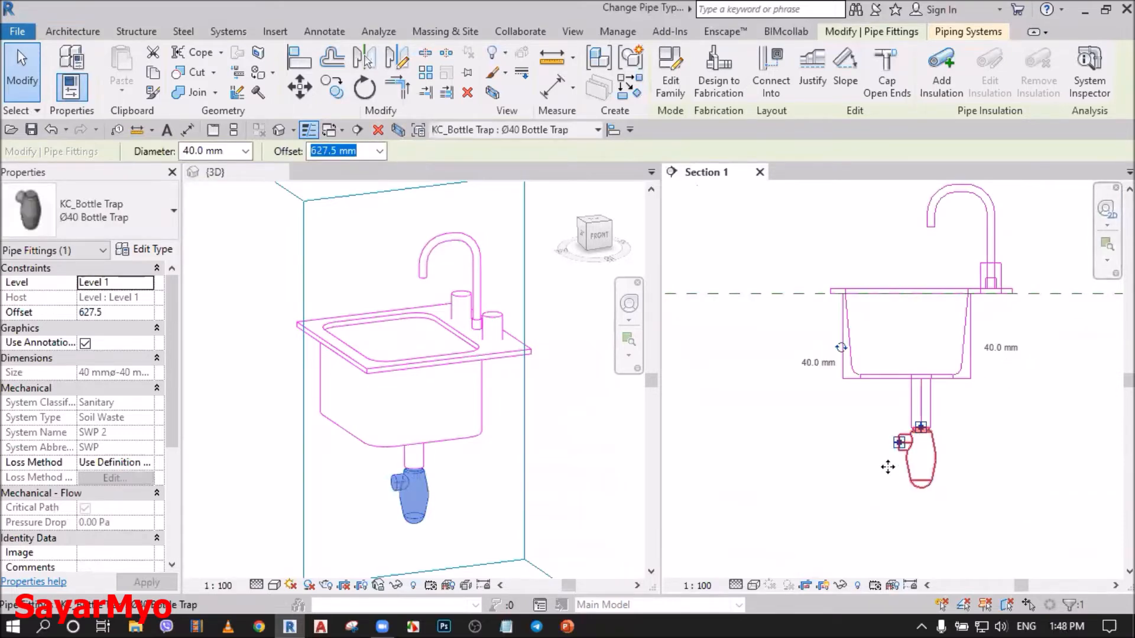
click(977, 464)
scroll(977, 464, down, 5)
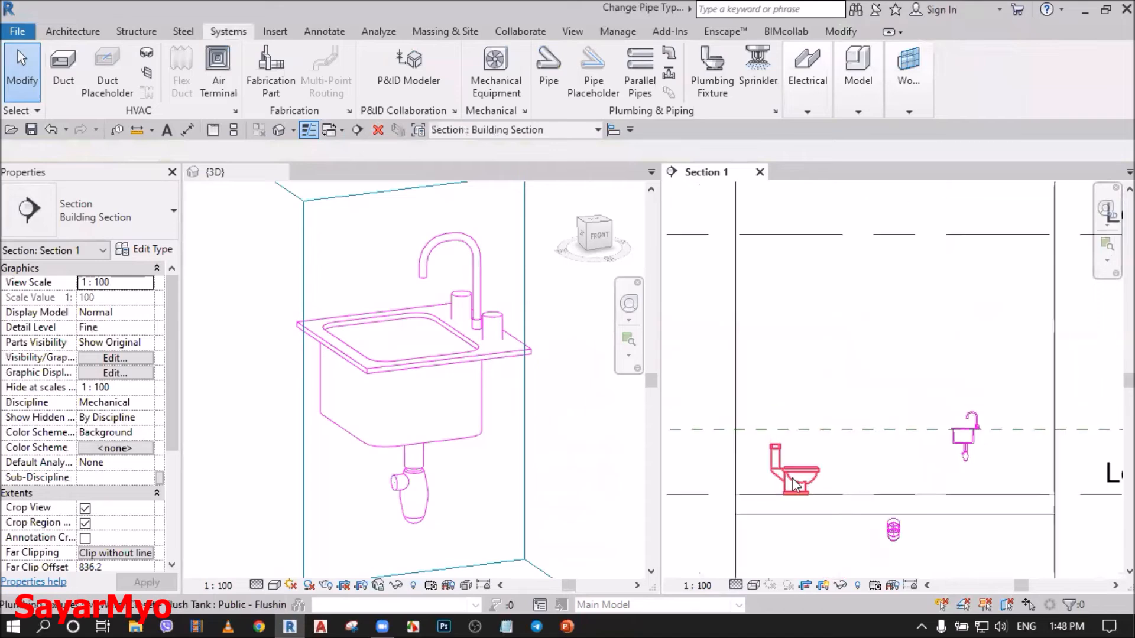
scroll(964, 451, up, 5)
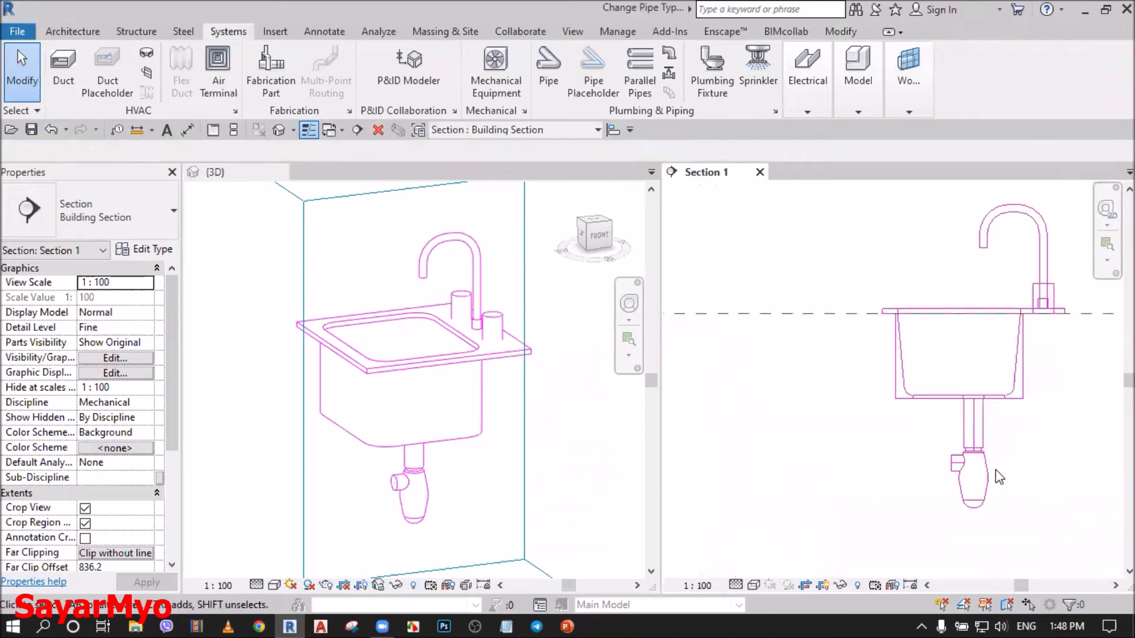
Step: Rotate the bottle trap in Section 1 until its outlet faces away from the toilet, and deselect it
click(974, 501)
scroll(896, 384, up, 2)
click(893, 349)
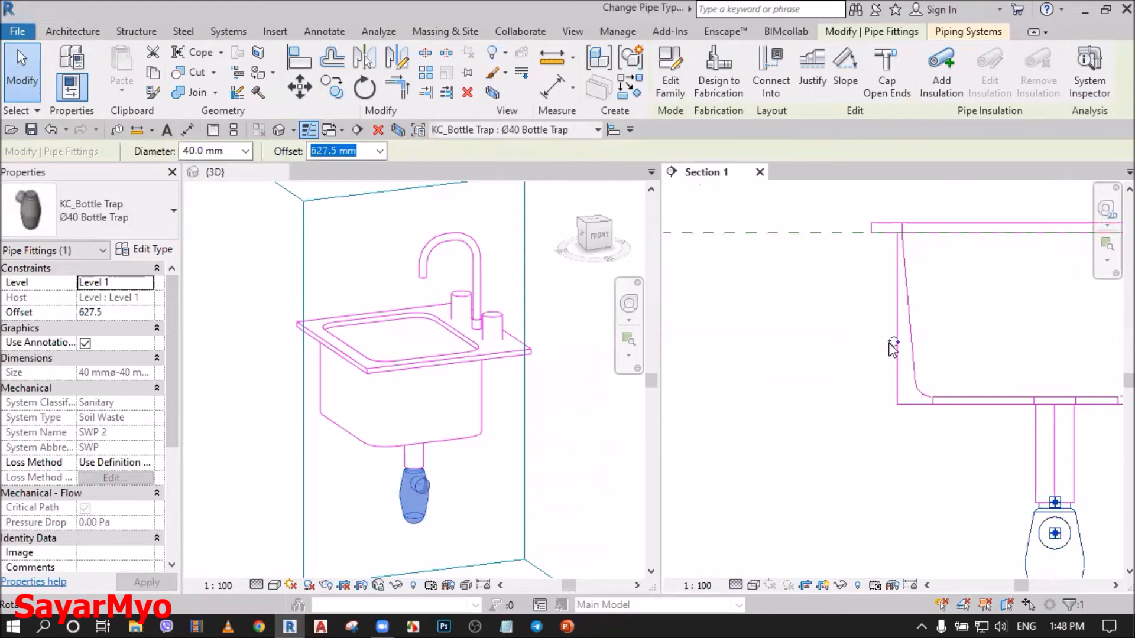
click(892, 348)
scroll(789, 403, down, 4)
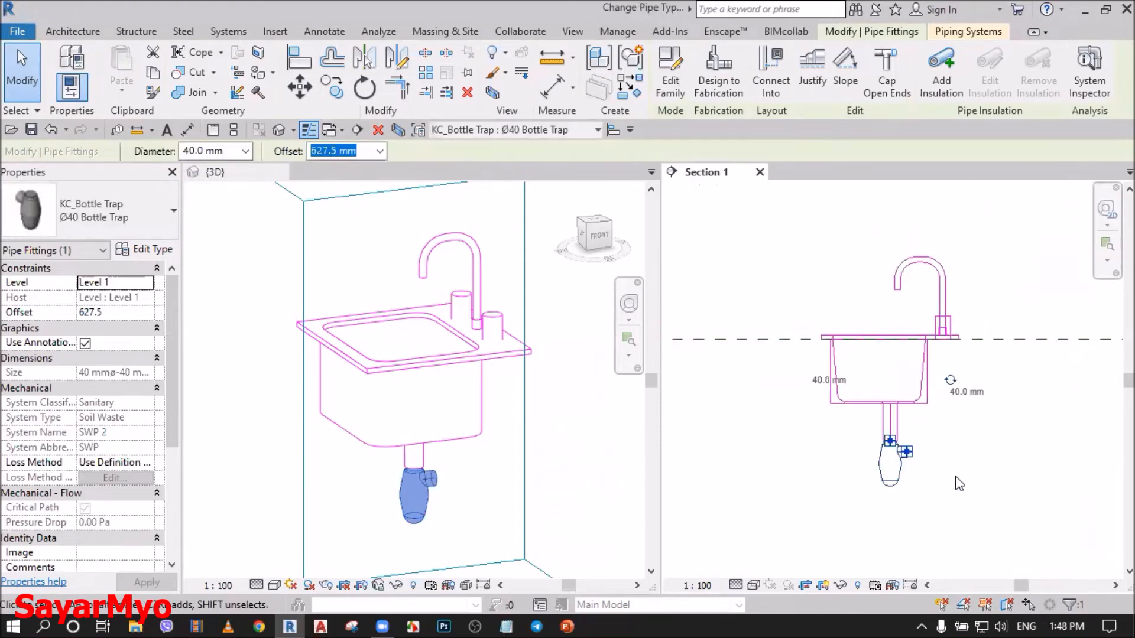
click(958, 484)
Step: Turn the 3D view to the front and extend its section box to include the toilet and the piping below the floor
click(601, 236)
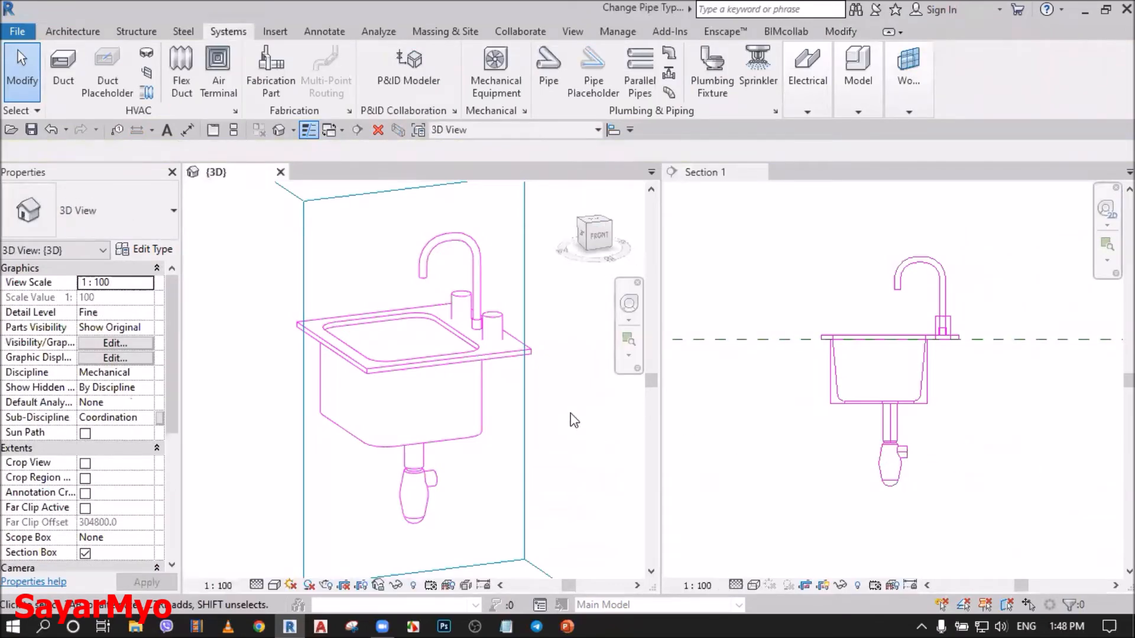
click(597, 236)
scroll(482, 400, down, 6)
click(426, 410)
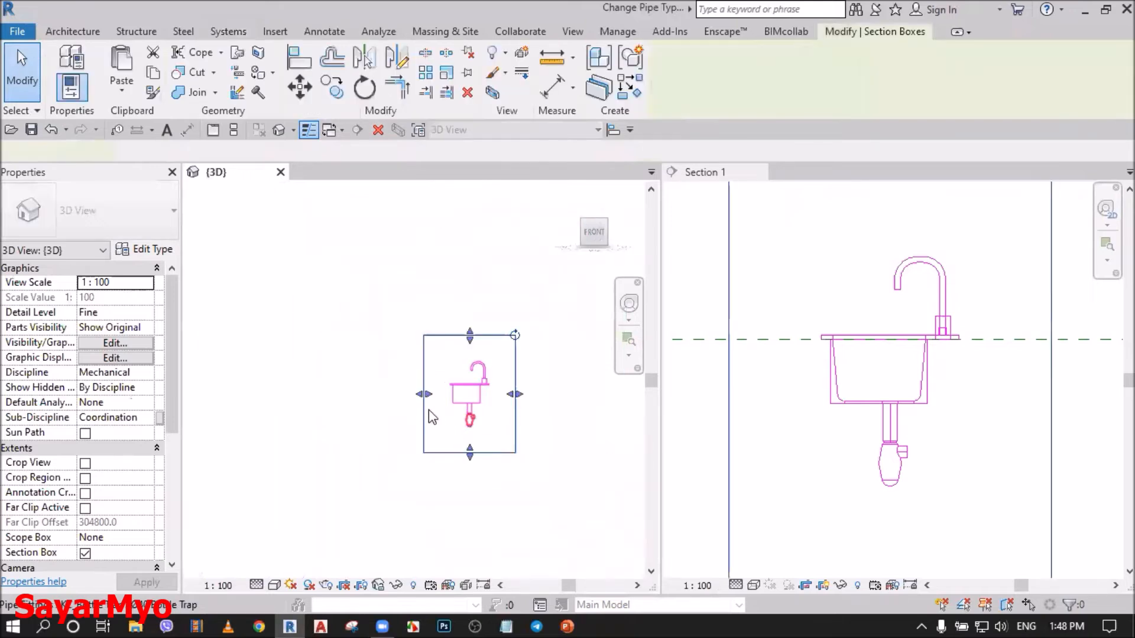
drag(425, 394, 279, 408)
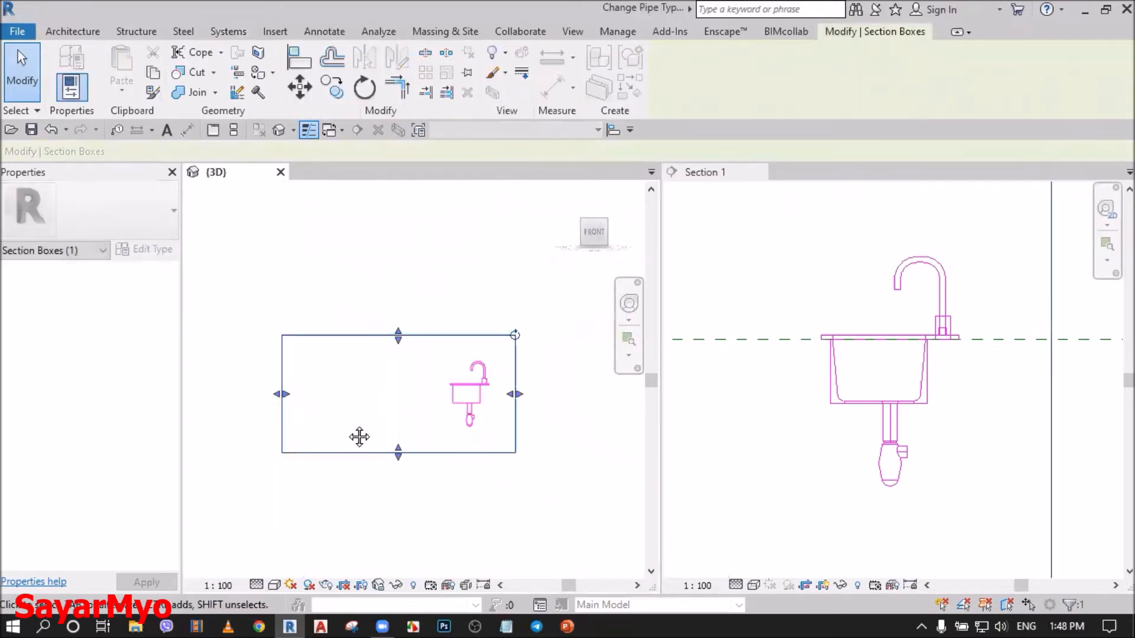
middle_drag(256, 408, 443, 385)
drag(467, 372, 358, 384)
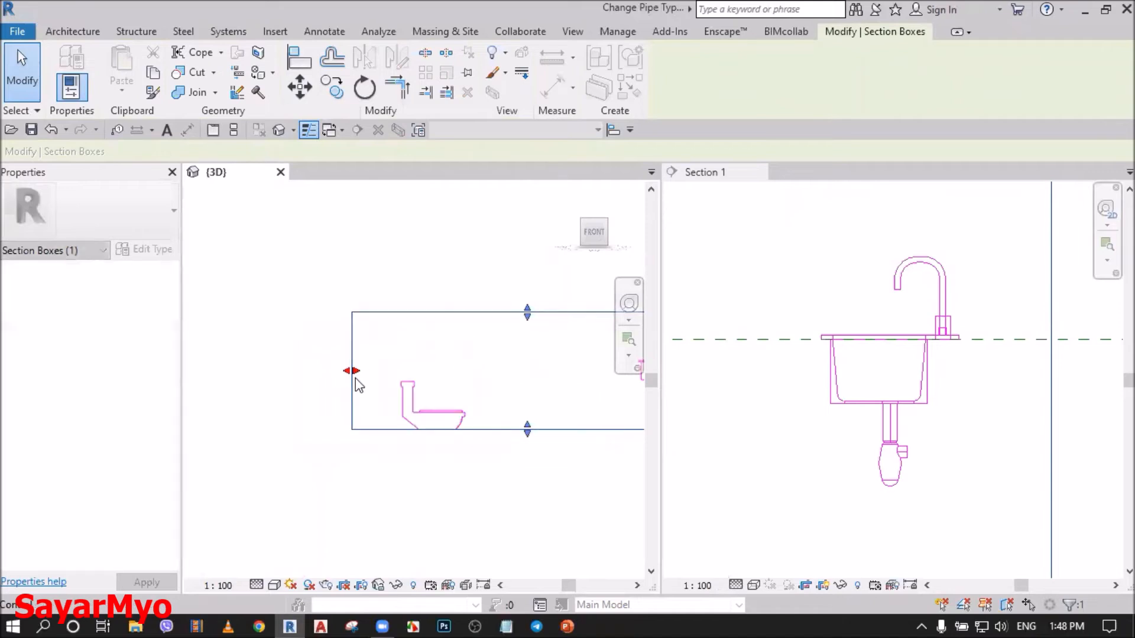
drag(528, 431, 526, 485)
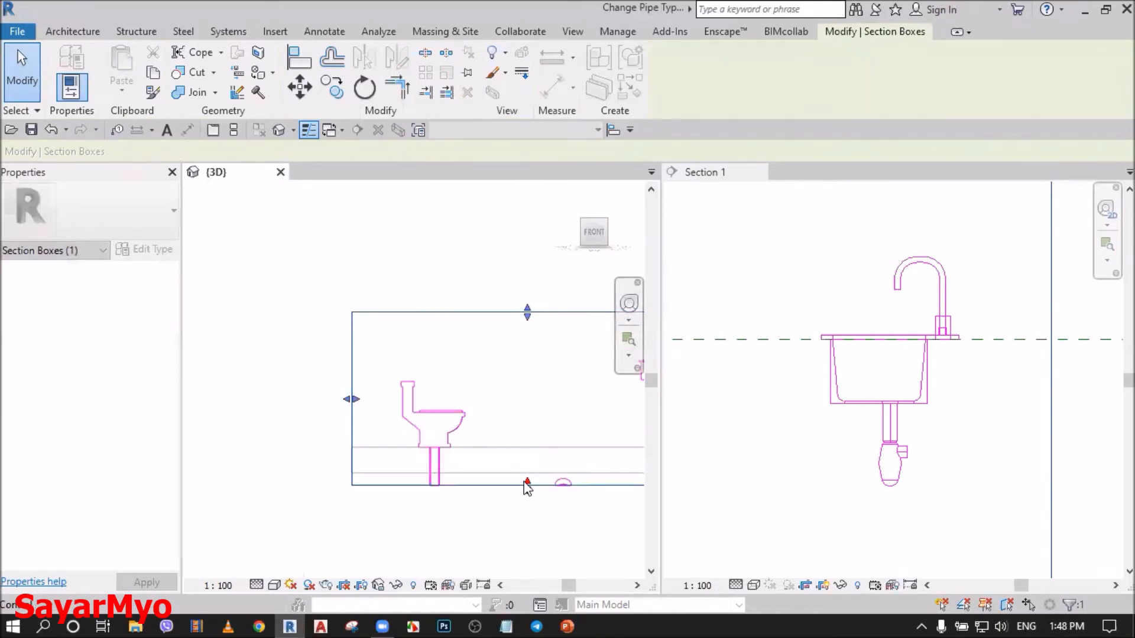
middle_drag(531, 468, 402, 431)
click(552, 364)
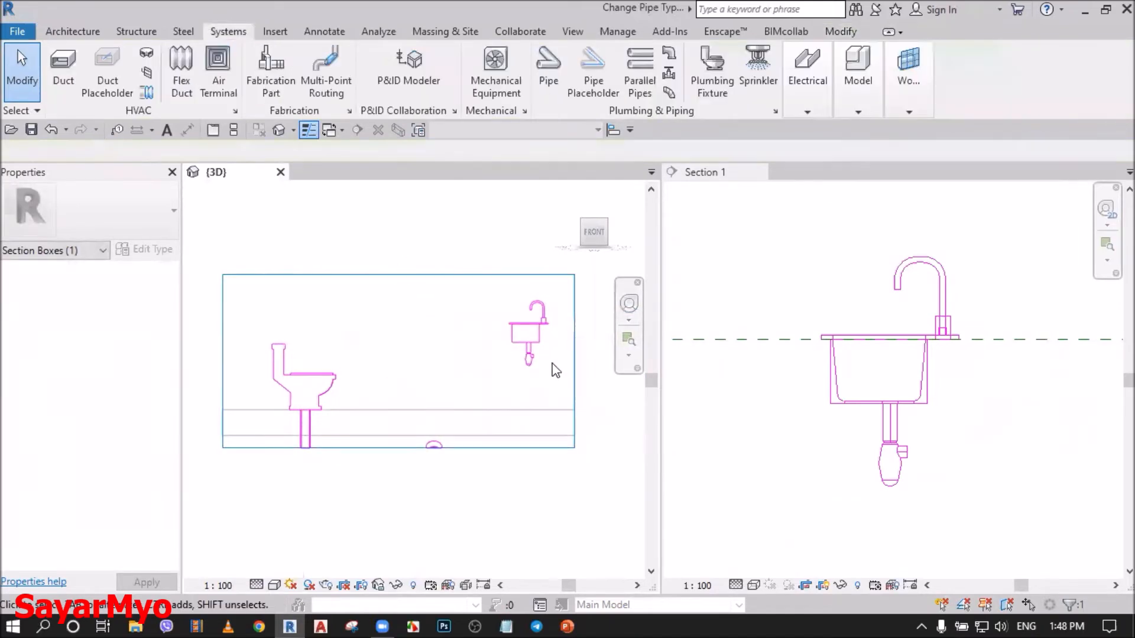
Step: Draw a short 40 mm PVC_Socket_Sanitary pipe from the bottle trap's outlet in Section 1, sloping down at 1:90
scroll(934, 477, up, 5)
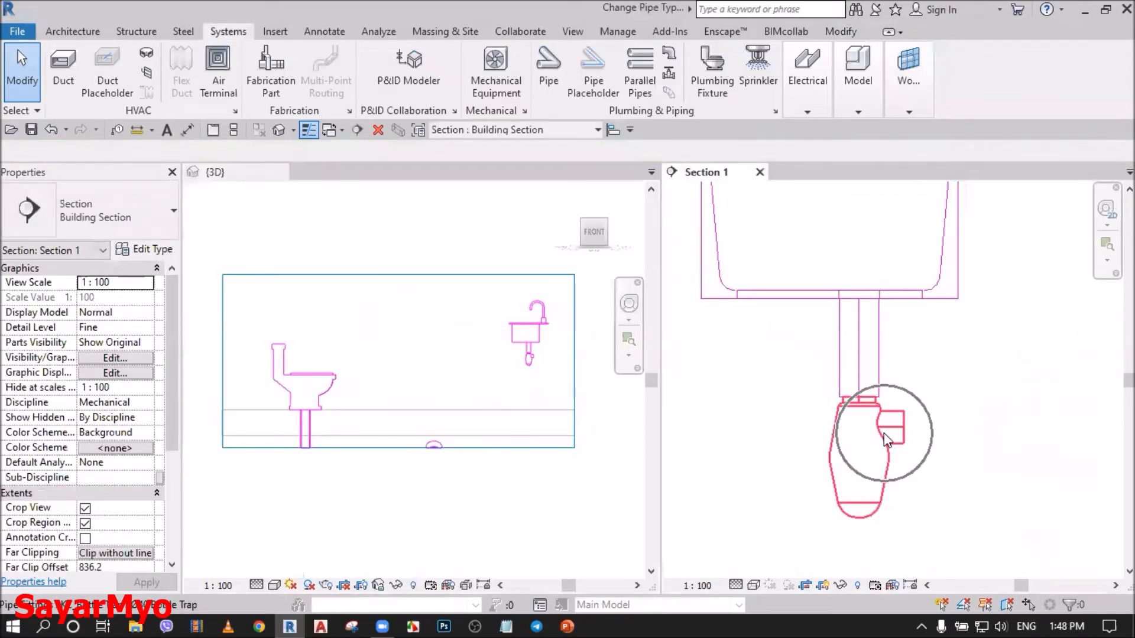
click(908, 437)
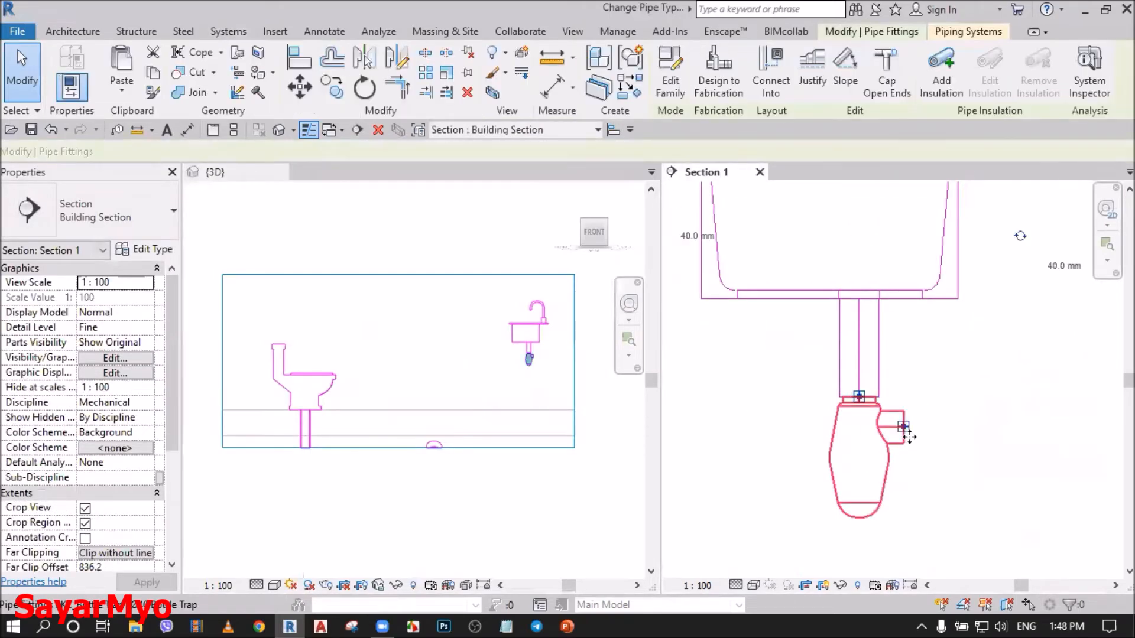
click(970, 441)
scroll(731, 395, down, 2)
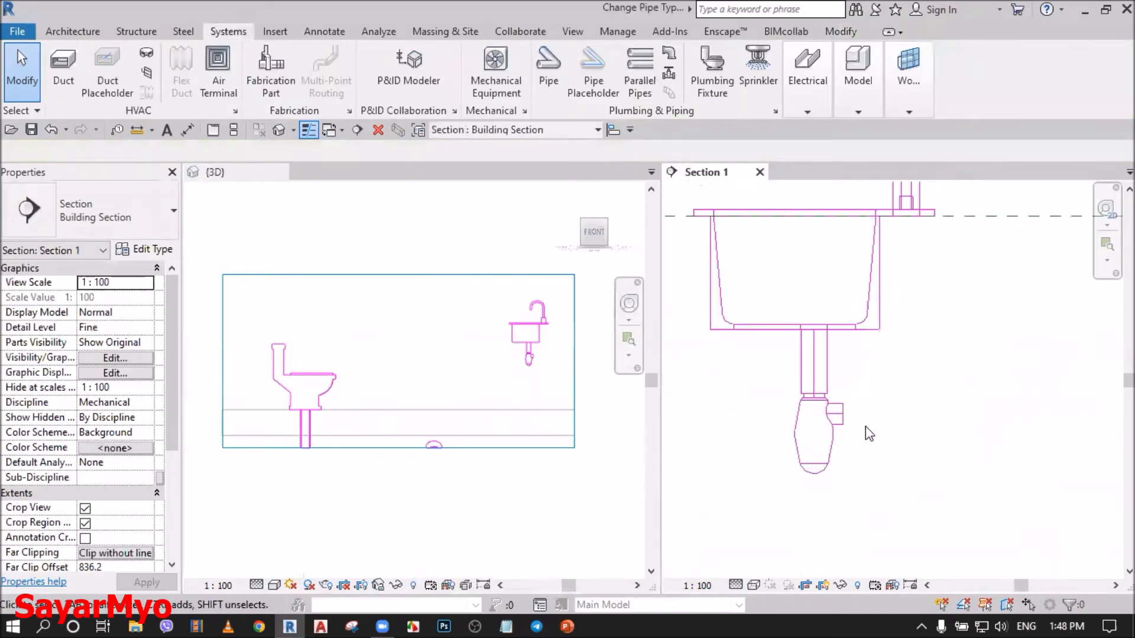
click(856, 459)
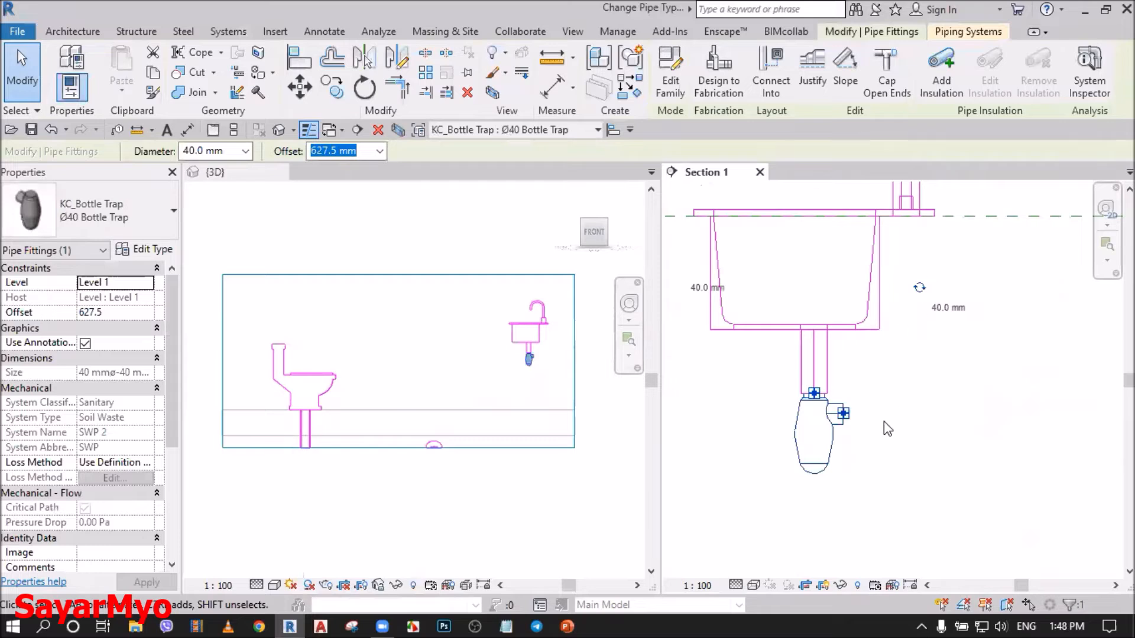
right_click(847, 419)
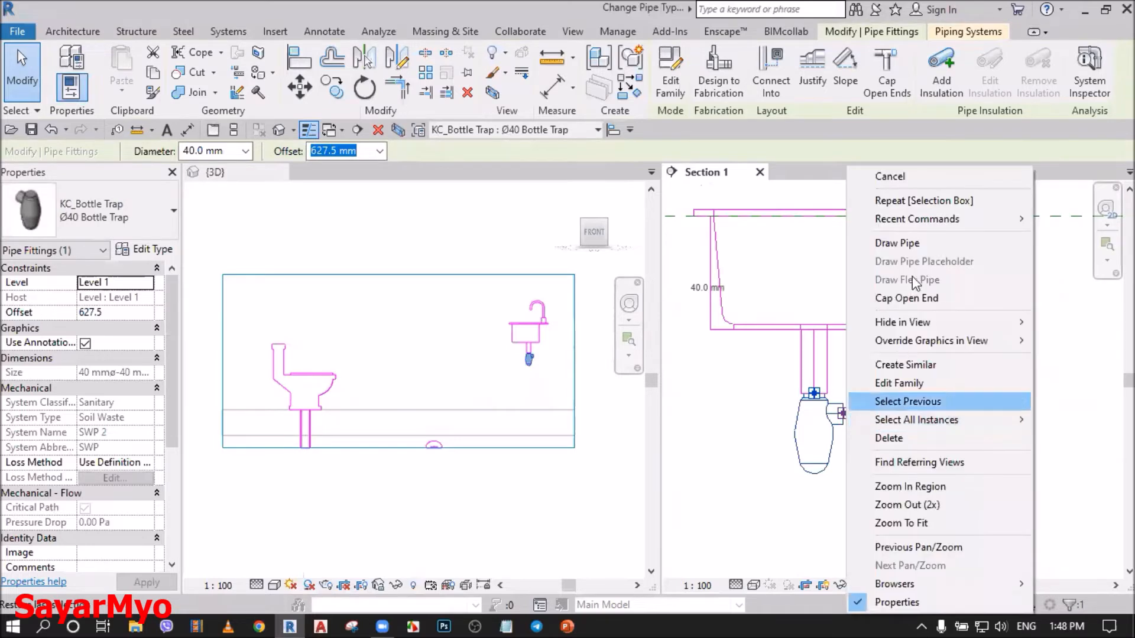
click(909, 244)
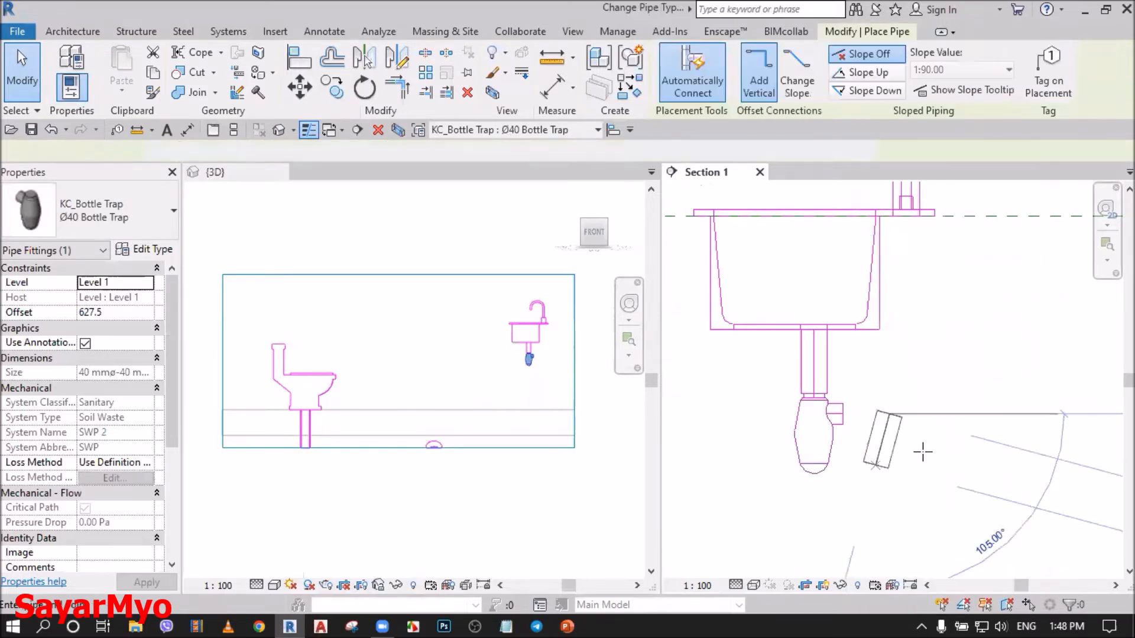
click(868, 91)
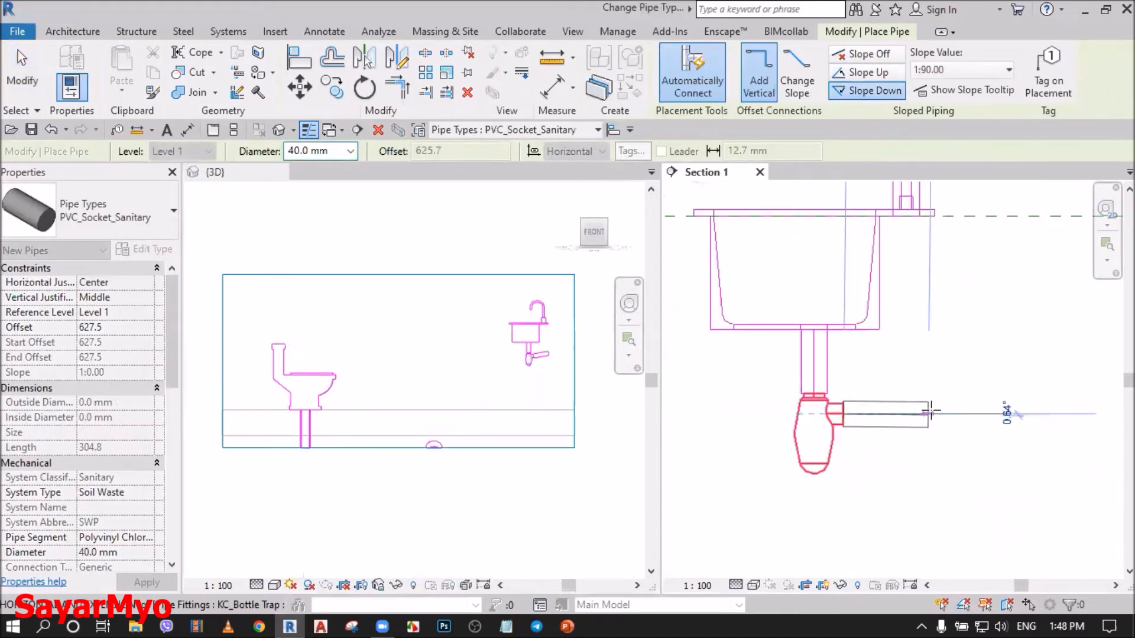
click(928, 414)
key(Escape)
key(Escape)
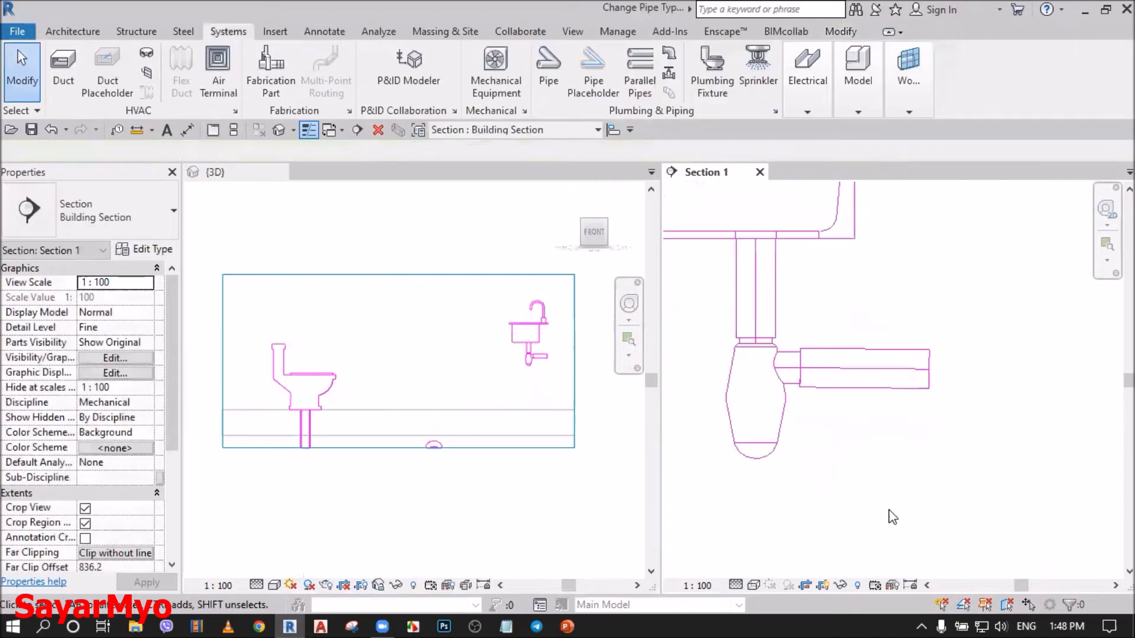
Step: Examine how the bottle trap connects to the new outlet pipe in Section 1, selecting the trap to check its controls
scroll(839, 481, up, 1)
scroll(833, 467, down, 2)
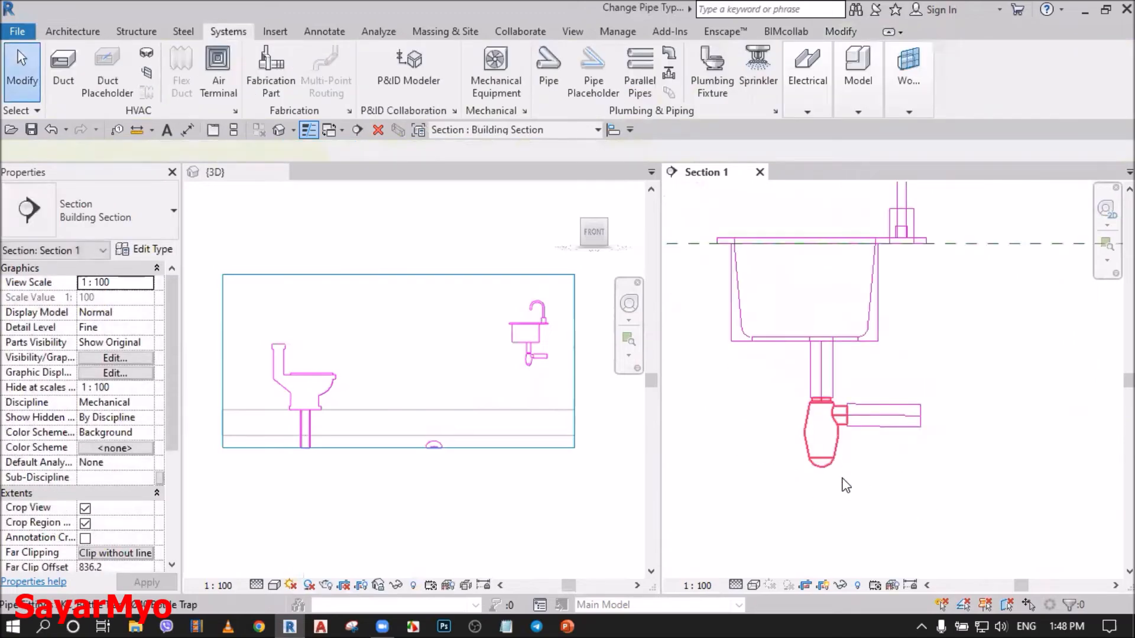
click(840, 473)
middle_drag(892, 499, 926, 515)
scroll(940, 511, down, 2)
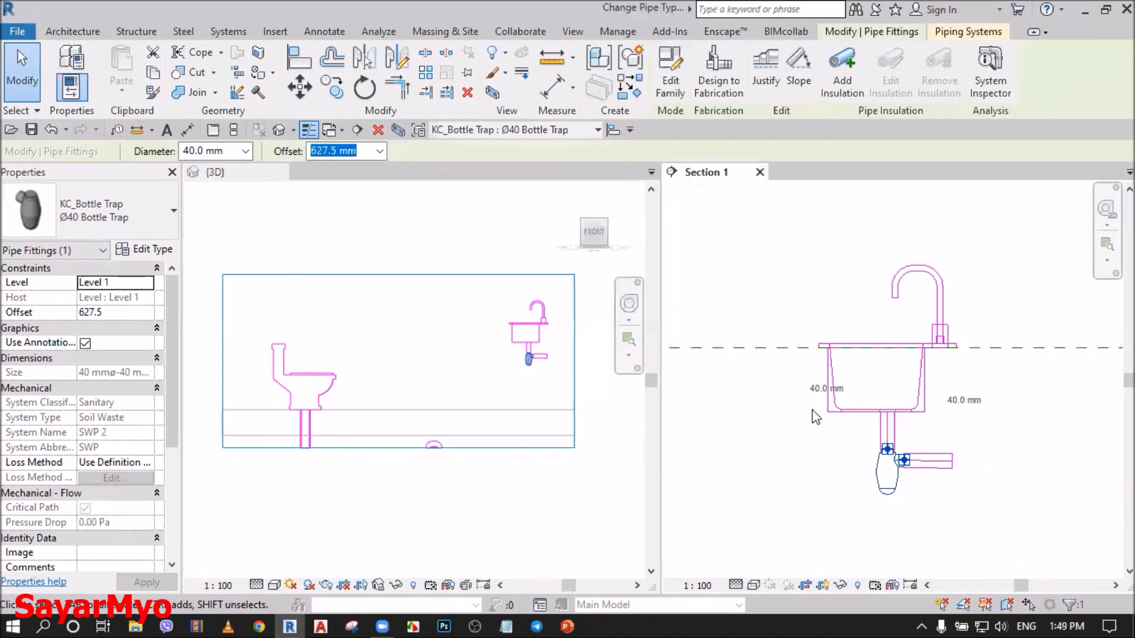
scroll(919, 505, up, 1)
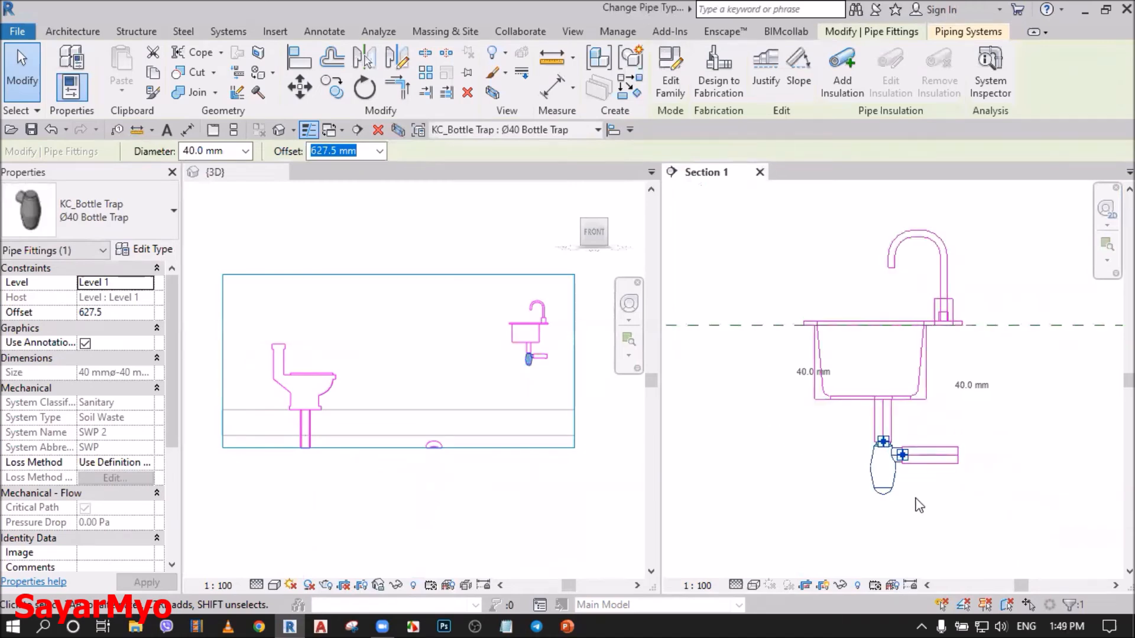
scroll(919, 505, up, 2)
click(950, 409)
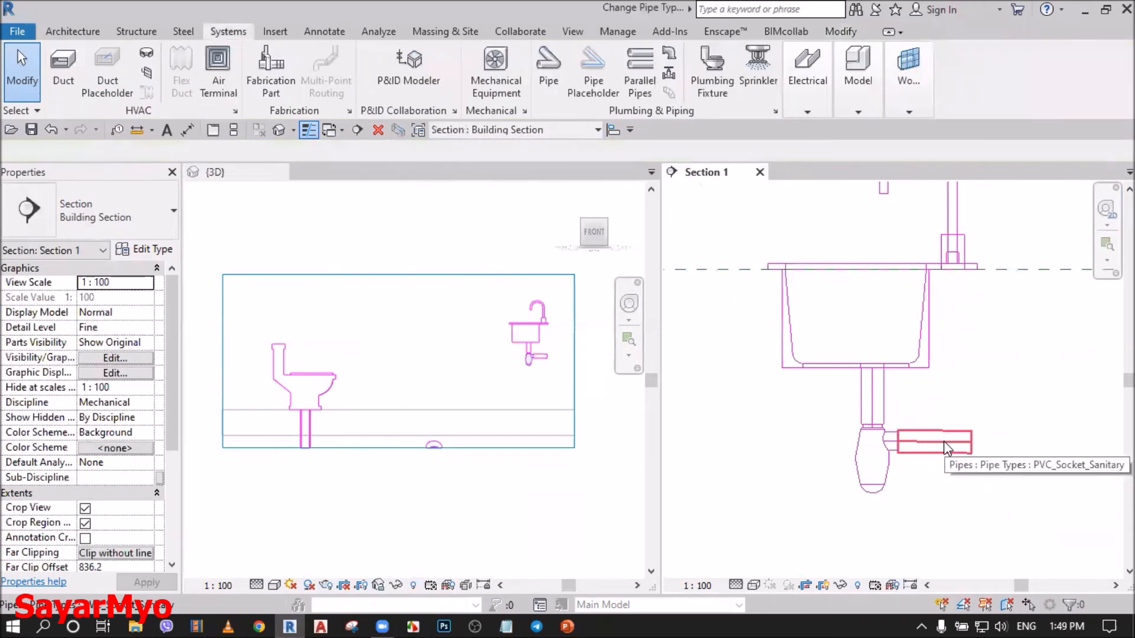
key(ctrl)
key(ctrl)
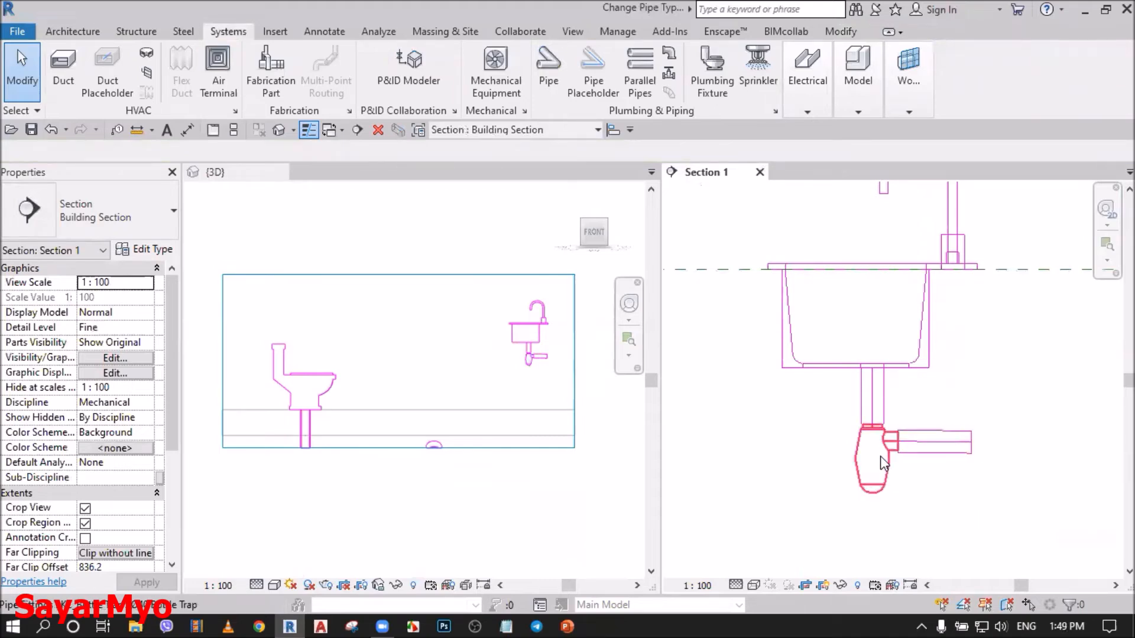
Step: Delete the short sloped outlet pipe from the sink's bottle trap in Section 1
click(892, 466)
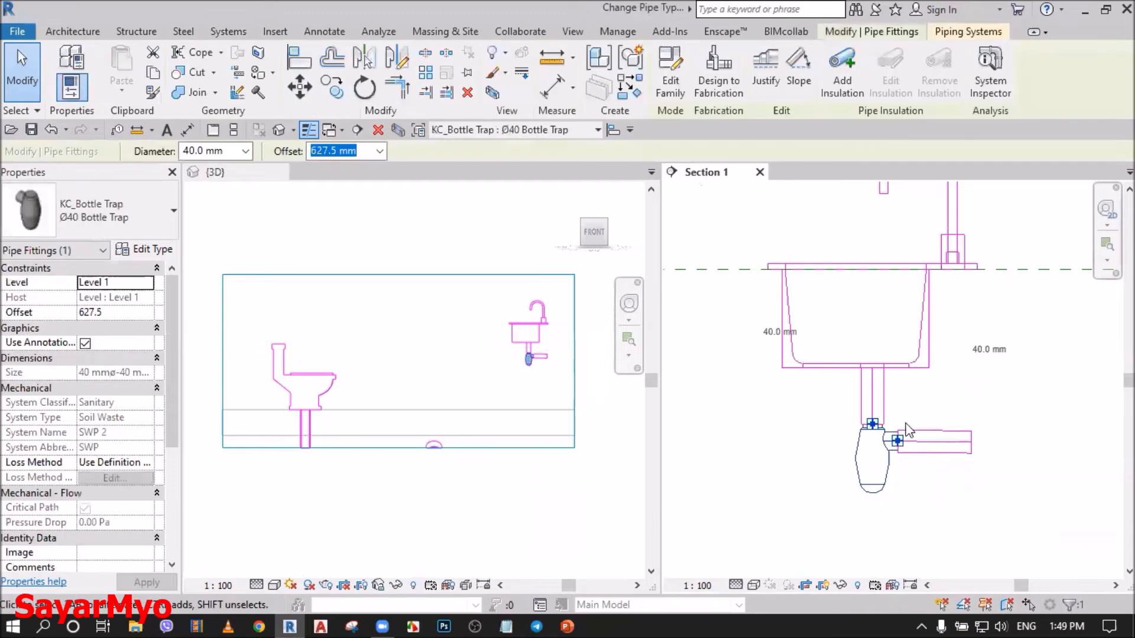
click(930, 509)
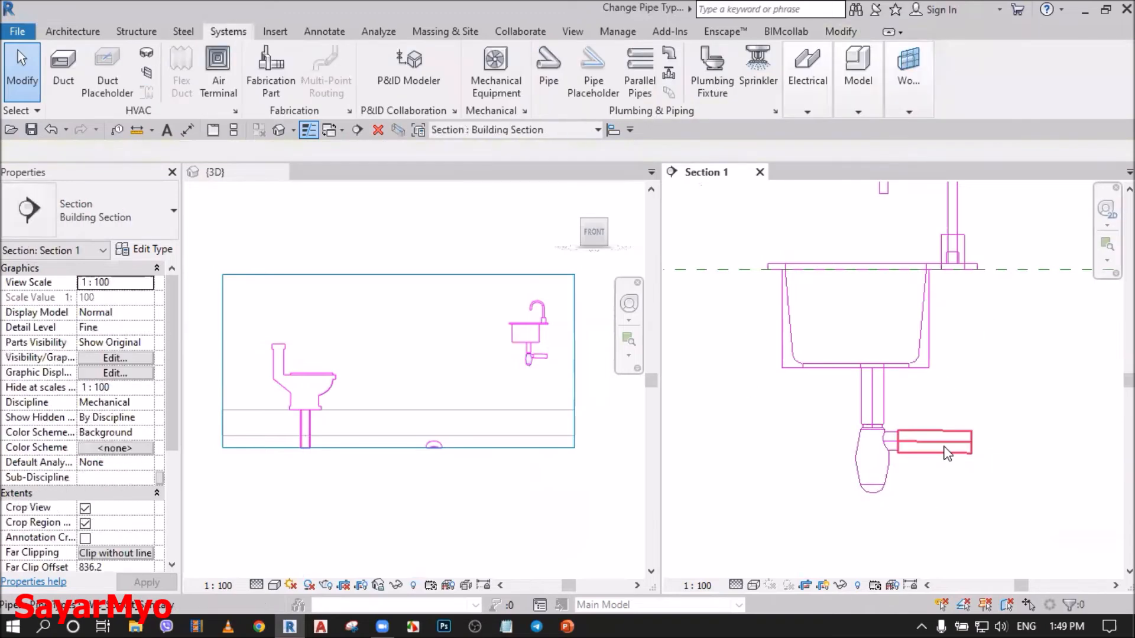
click(945, 452)
key(Delete)
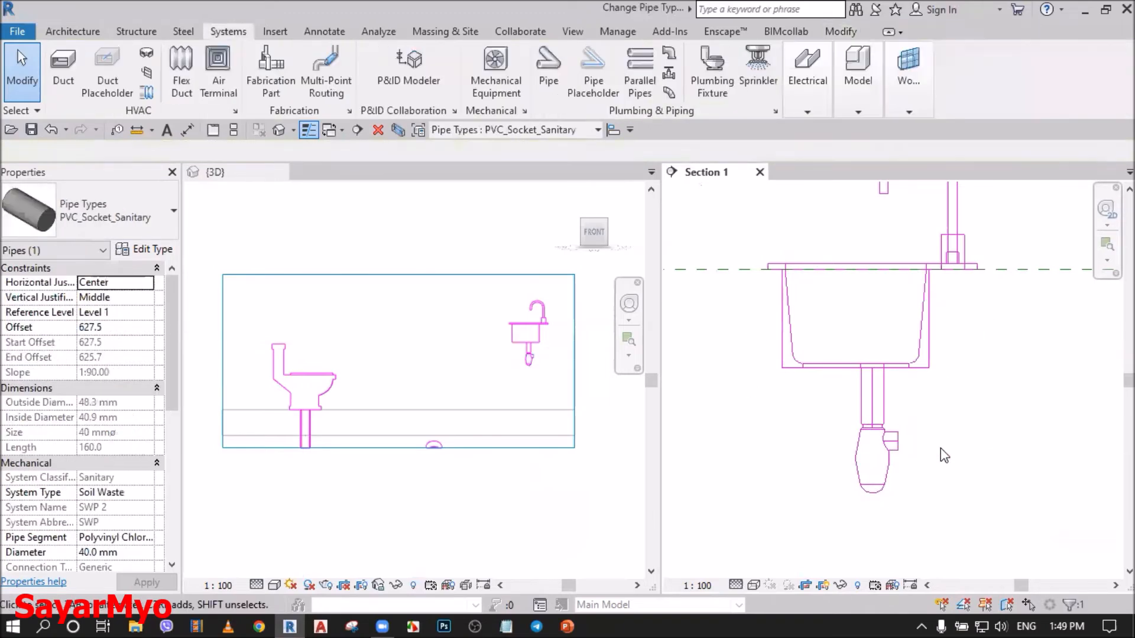
Step: Rotate the bottle trap through a full turn in Section 1, ending with its outlet facing away from the toilet, and deselect it
click(893, 477)
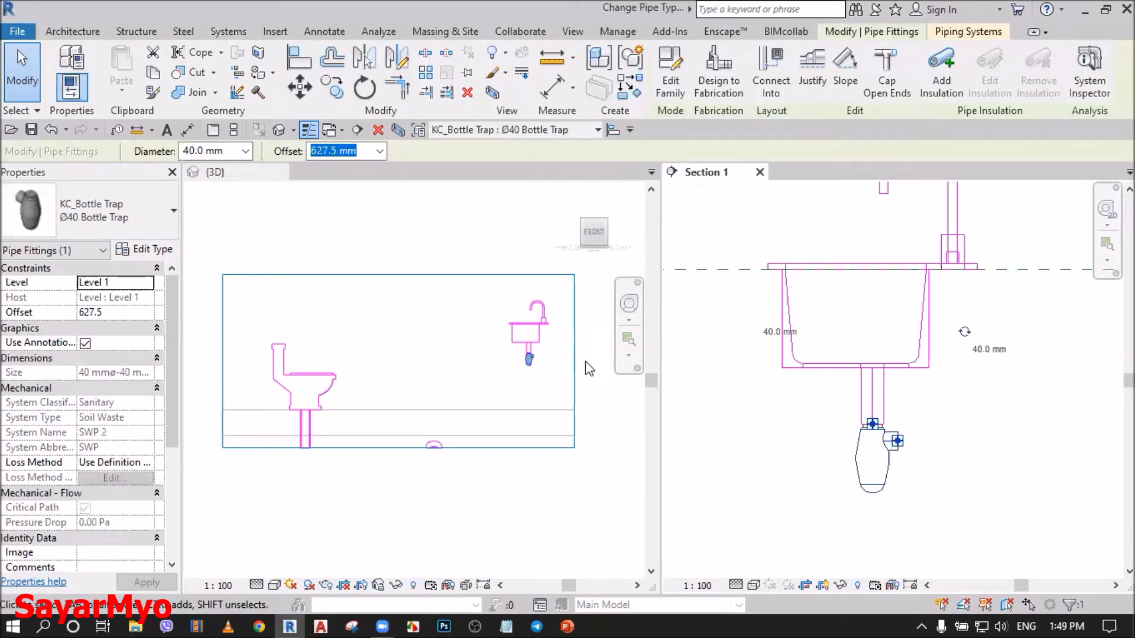
scroll(544, 346, up, 2)
scroll(571, 331, up, 2)
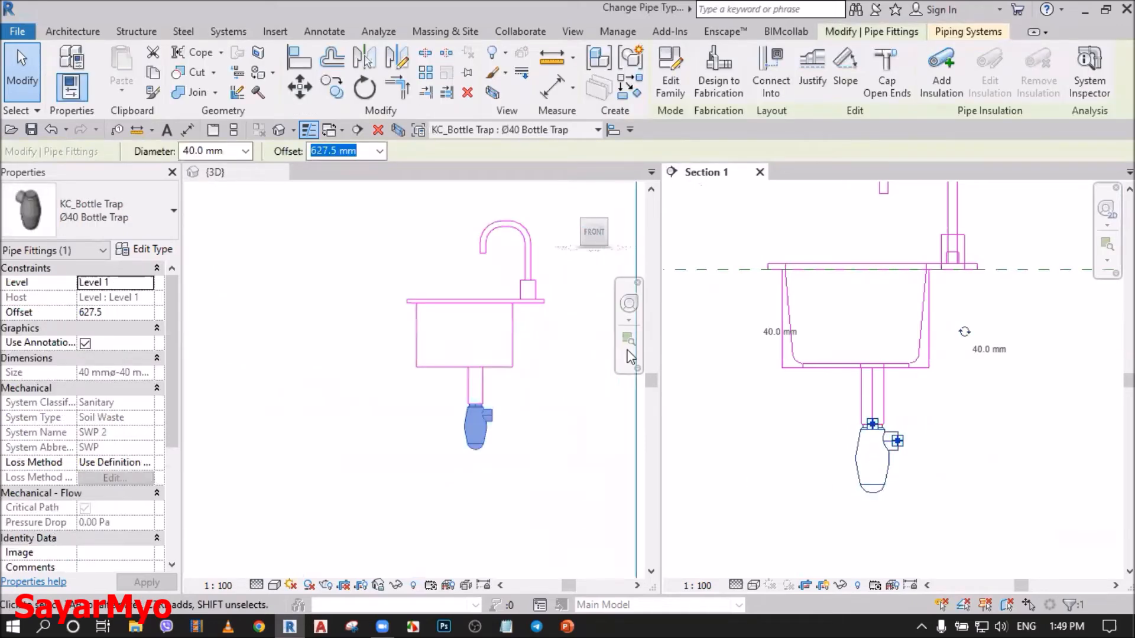
click(964, 332)
click(965, 332)
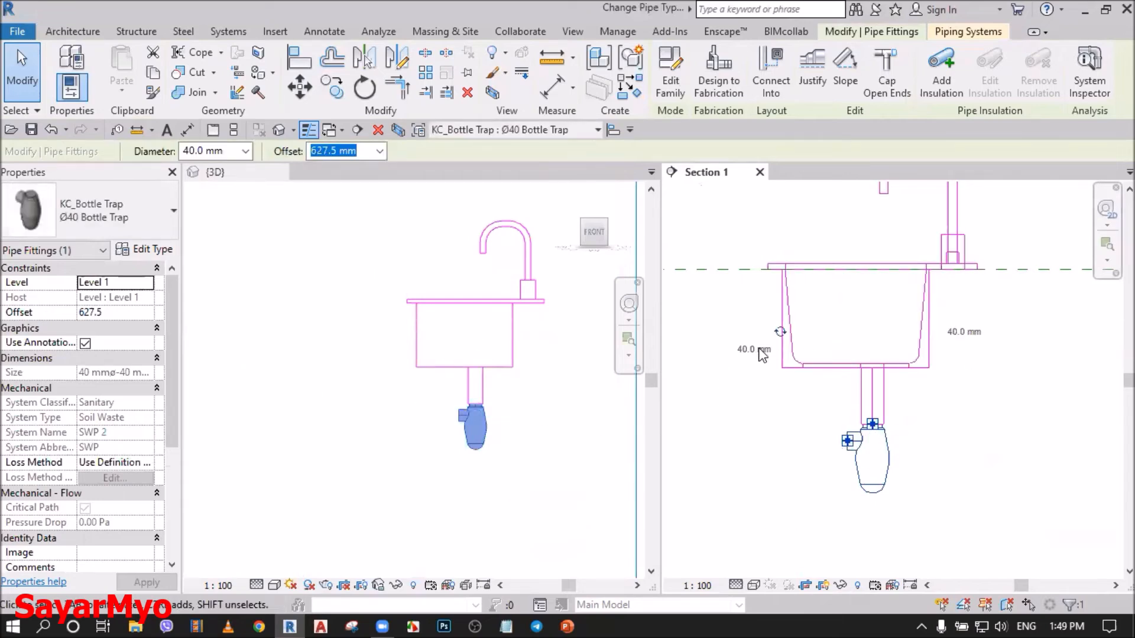
click(780, 332)
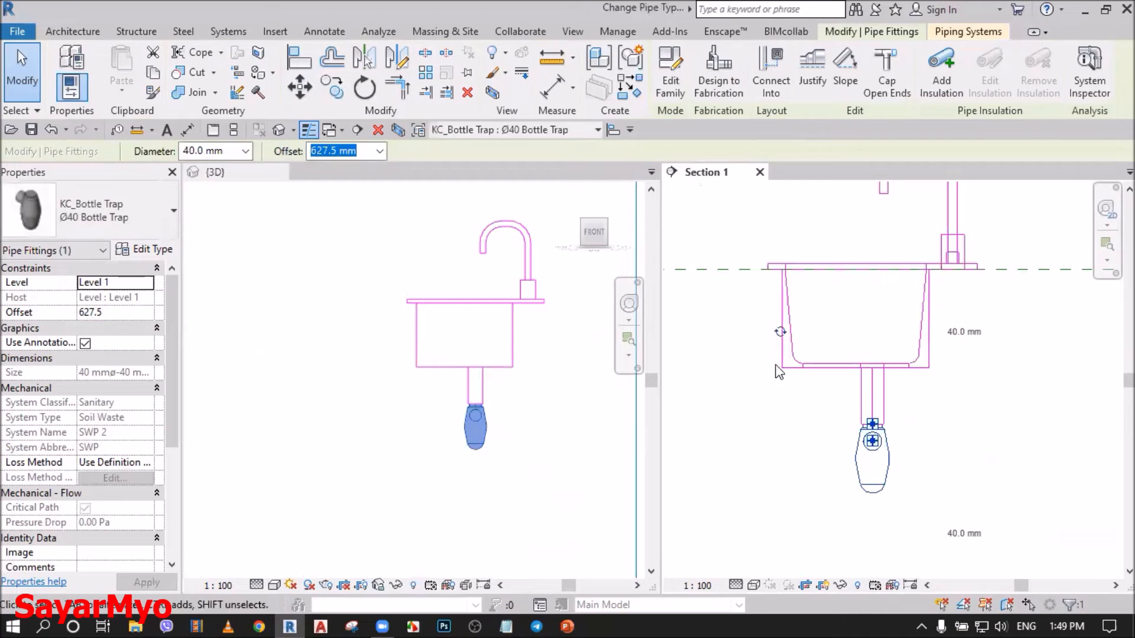
click(781, 331)
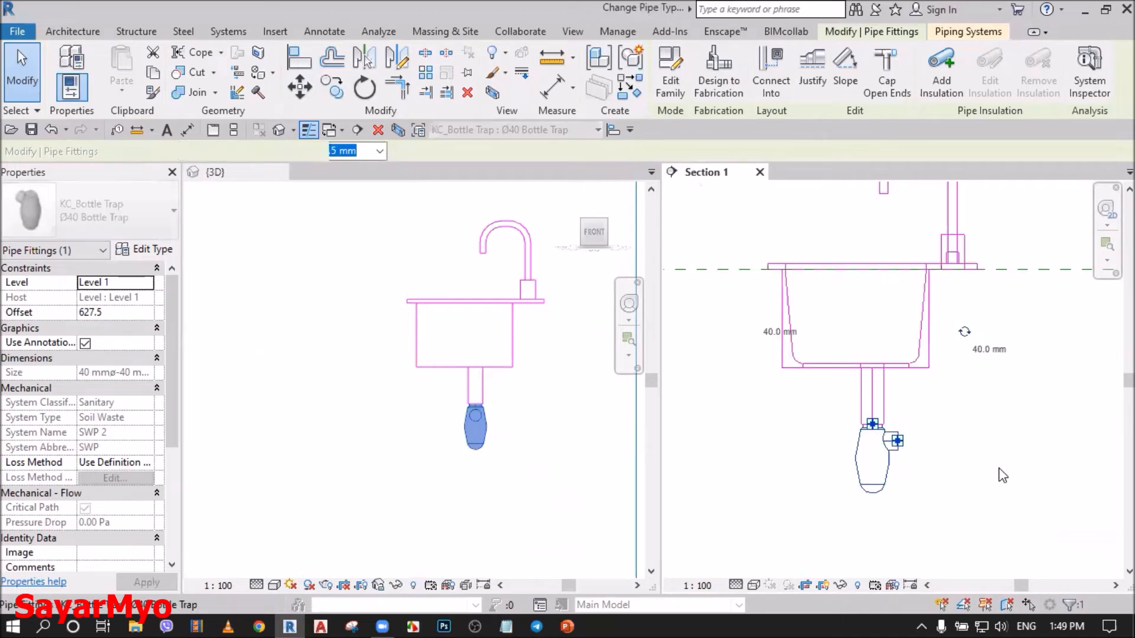
click(969, 449)
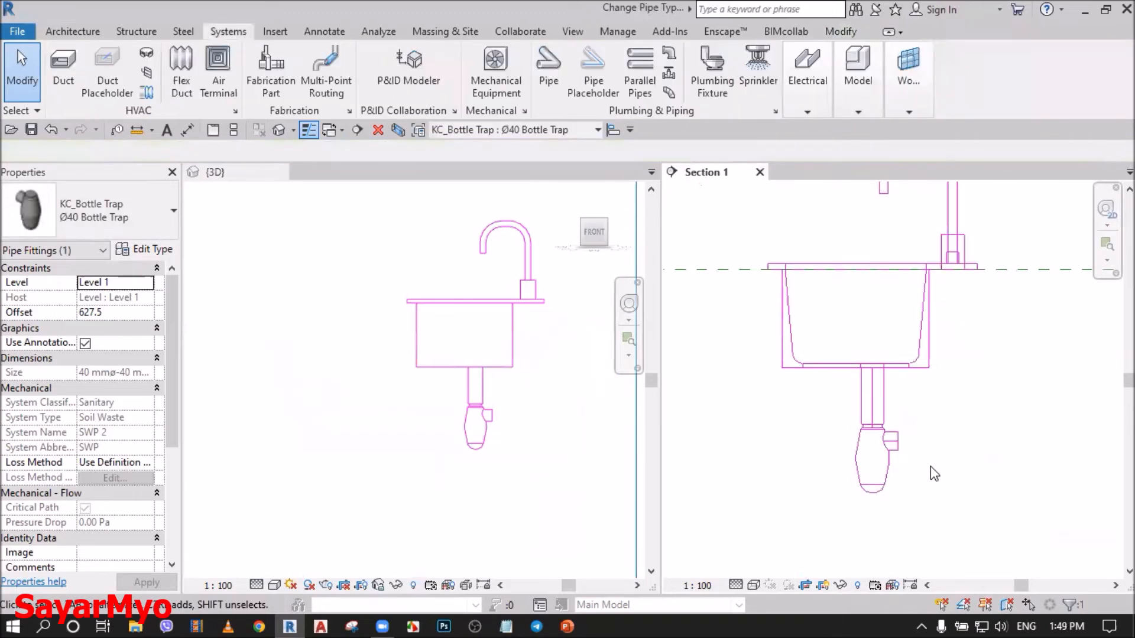
Step: Draw a short 40 mm PVC_Socket_Sanitary pipe from the bottle trap's outlet at a 1:90 slope, ending with nothing selected
click(898, 449)
right_click(899, 449)
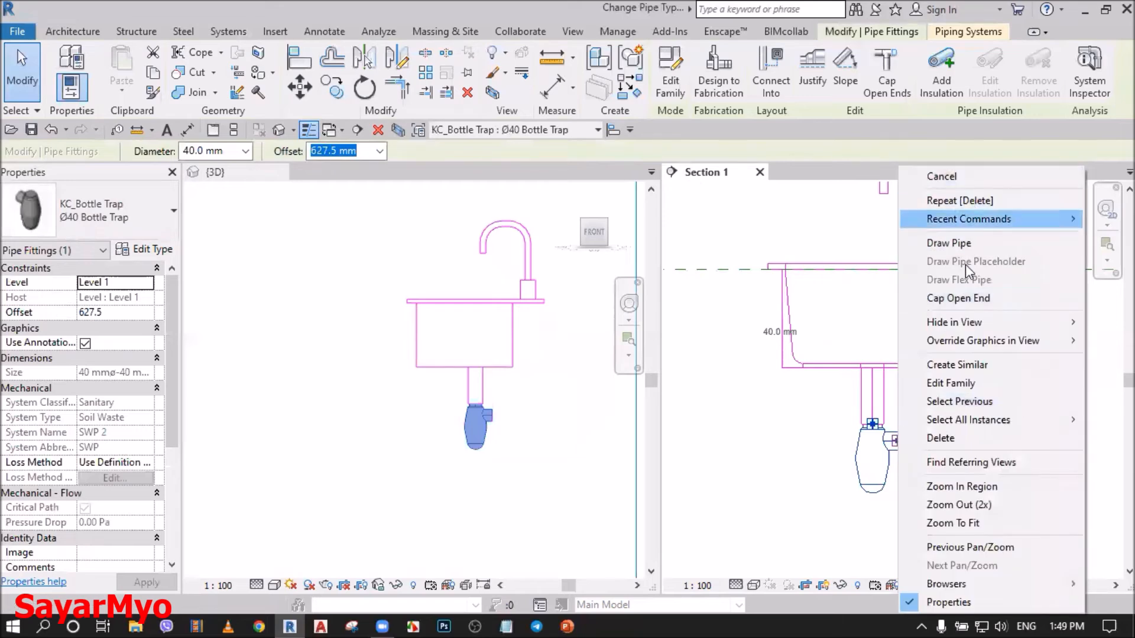
click(830, 420)
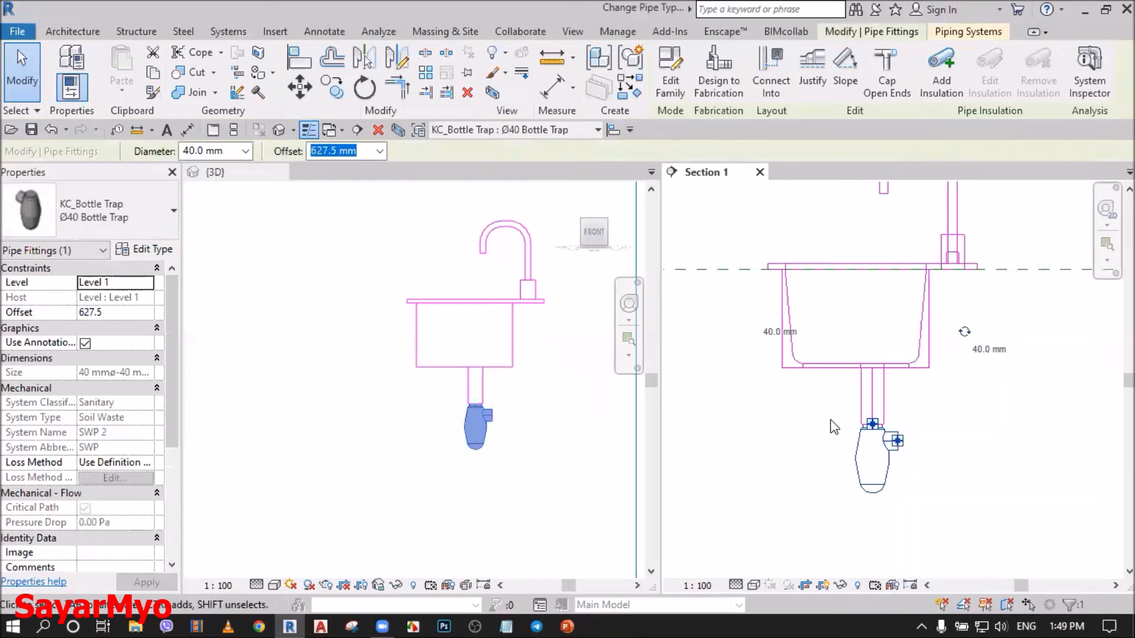
right_click(903, 451)
click(934, 243)
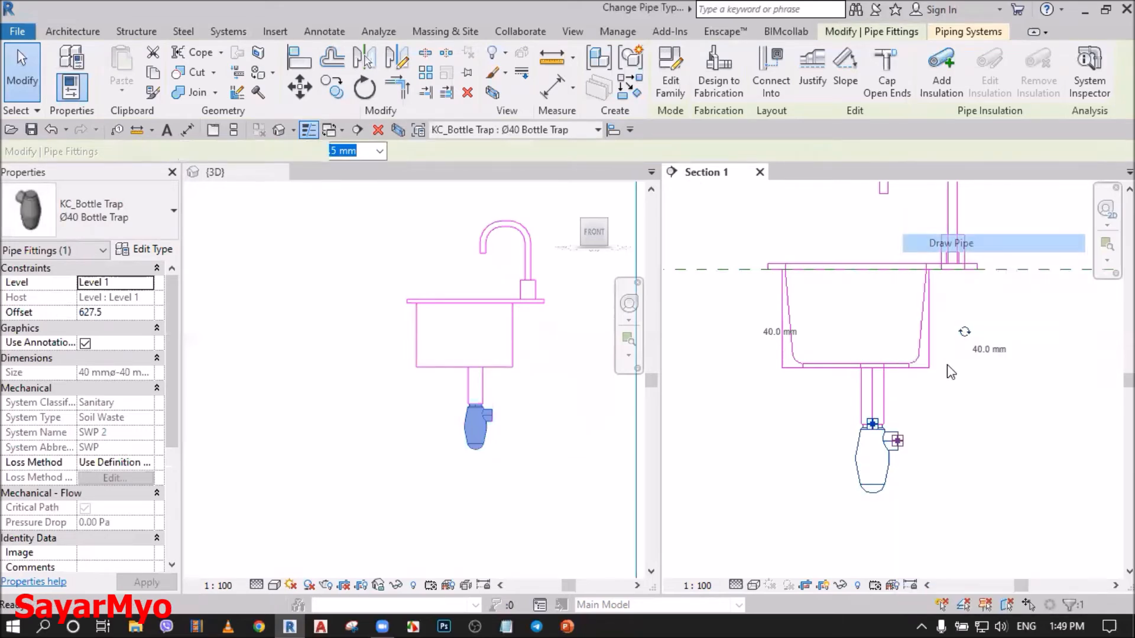
click(13, 77)
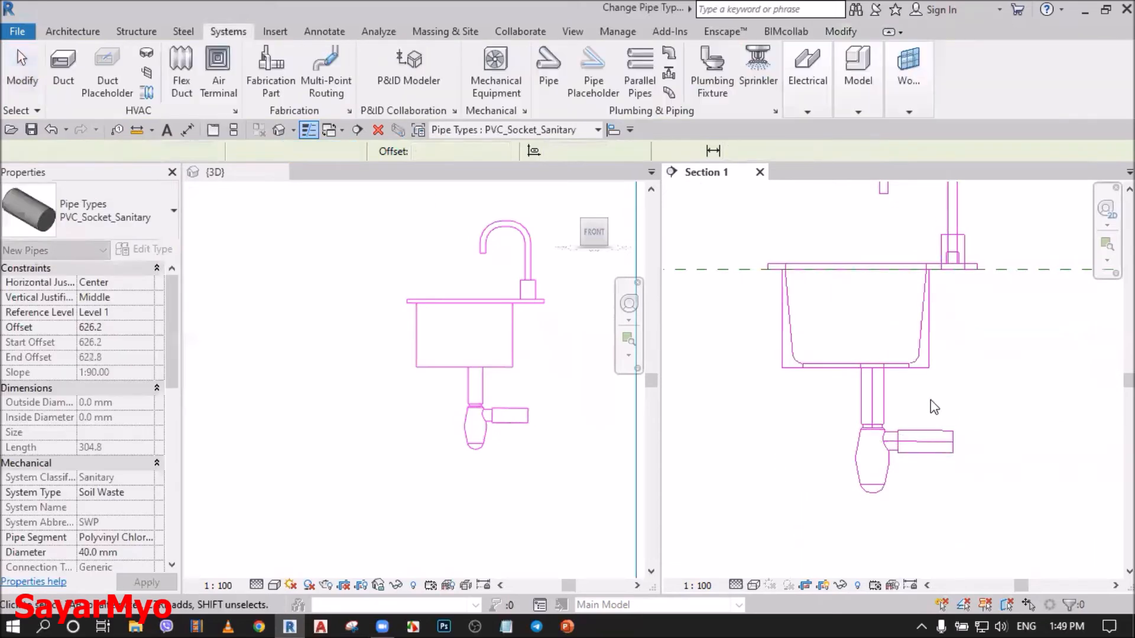
click(909, 507)
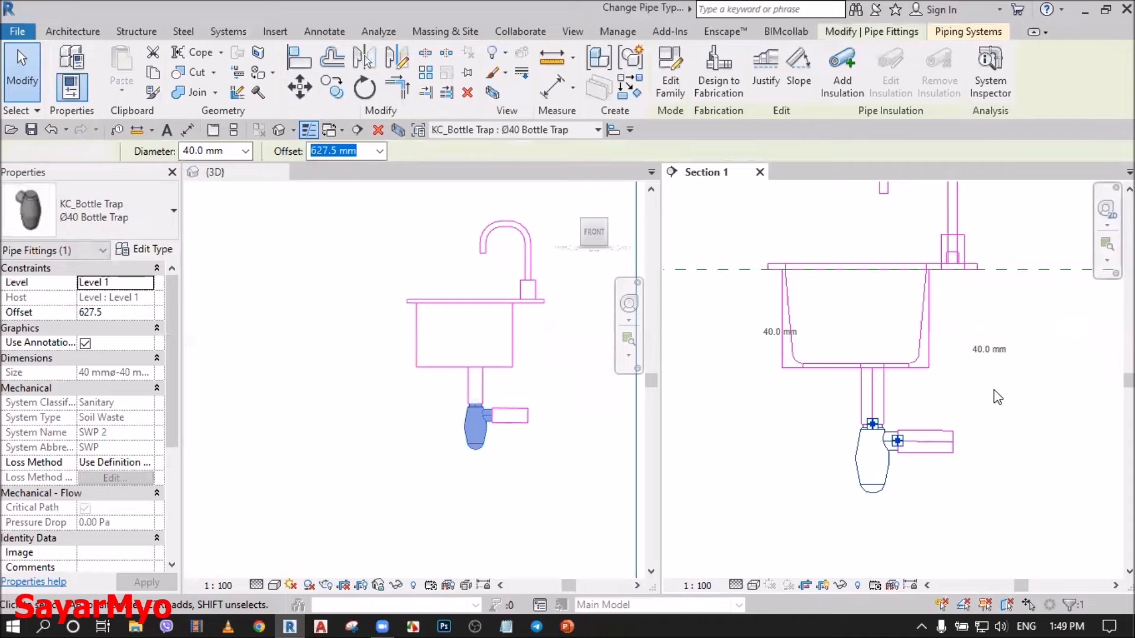
click(995, 393)
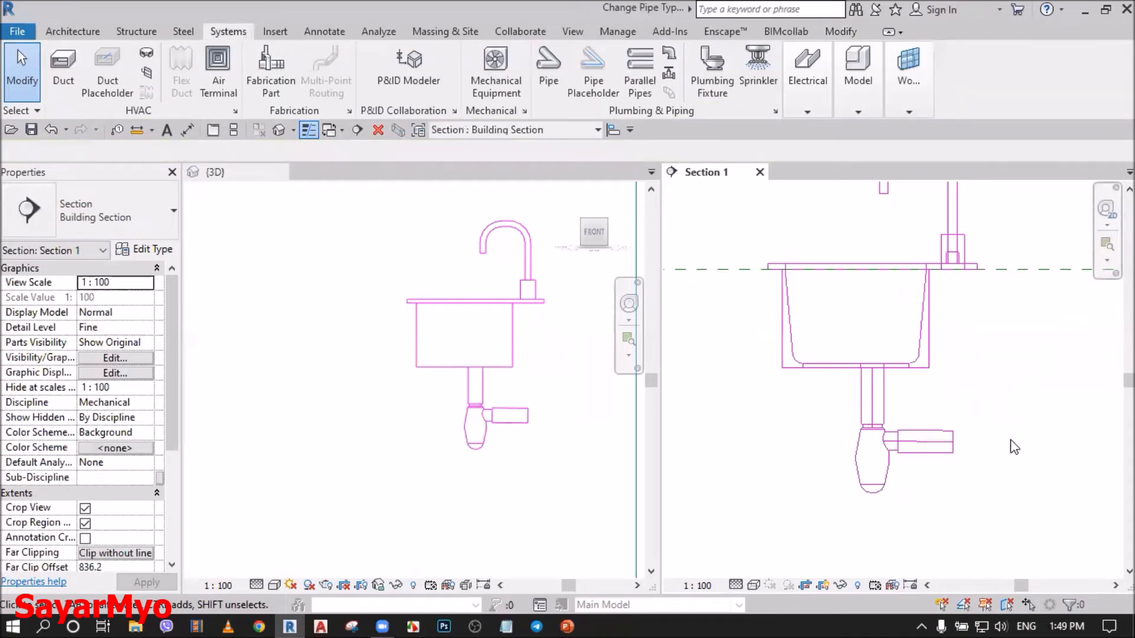
Step: Close Section 1, turn off the 3D view's section box, and orient the view to a low isometric angle showing the whole sanitary network
click(760, 172)
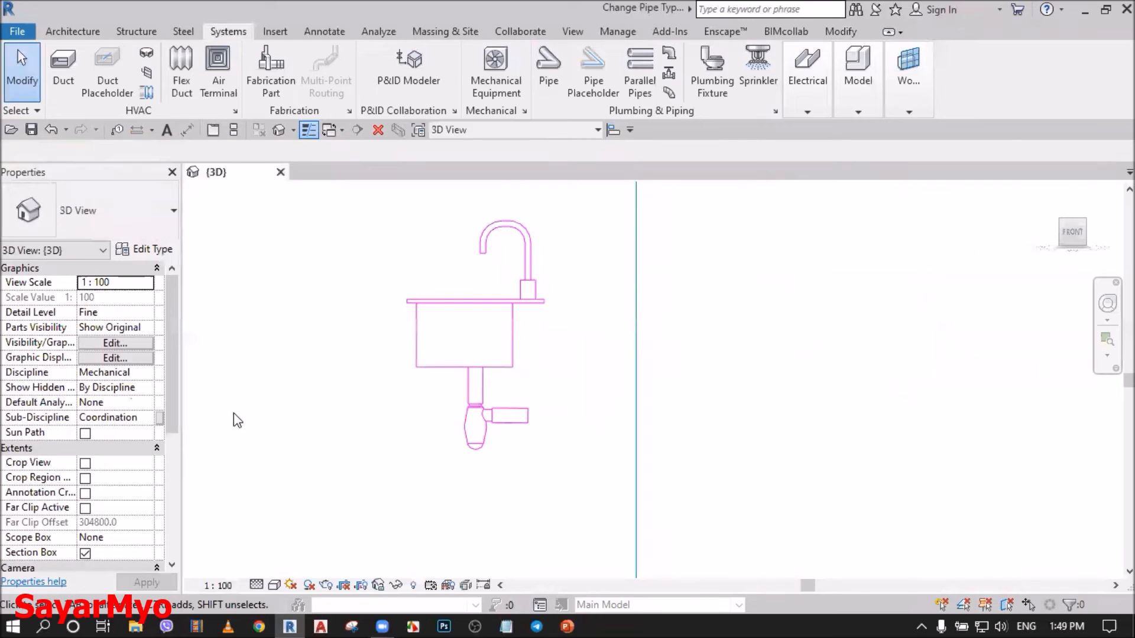
click(85, 554)
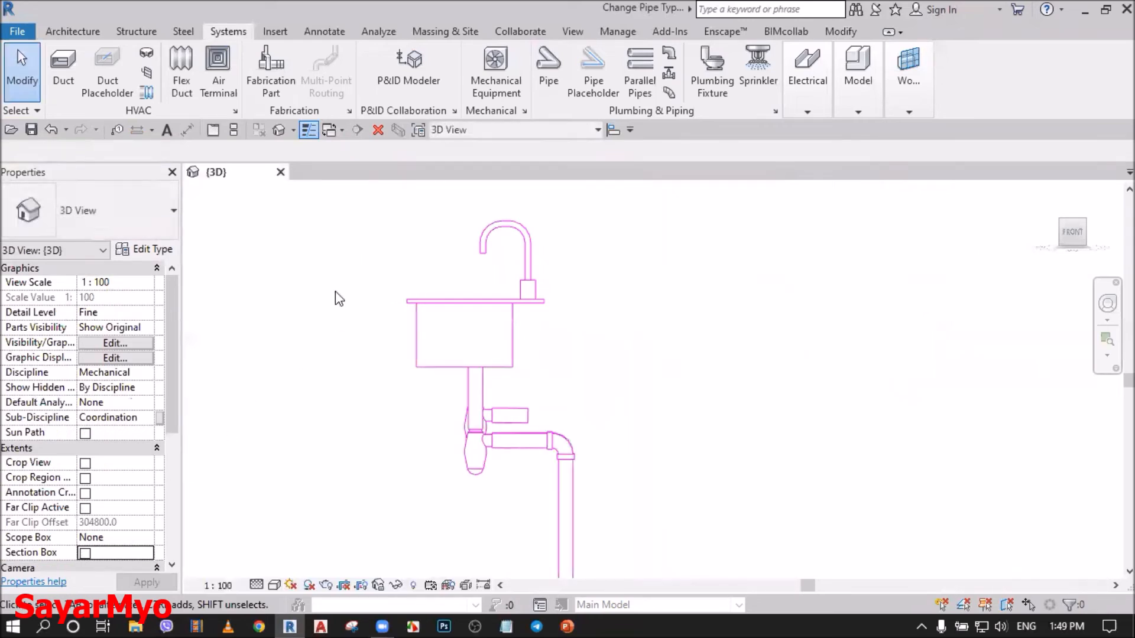
click(1043, 198)
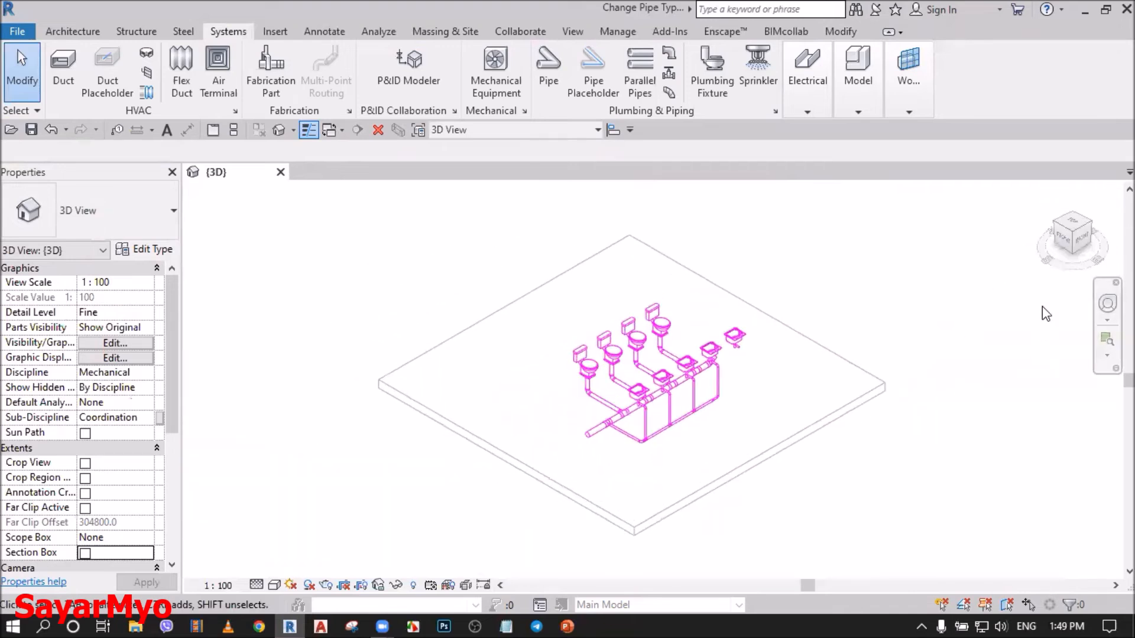
drag(1075, 251, 1075, 218)
scroll(686, 427, up, 5)
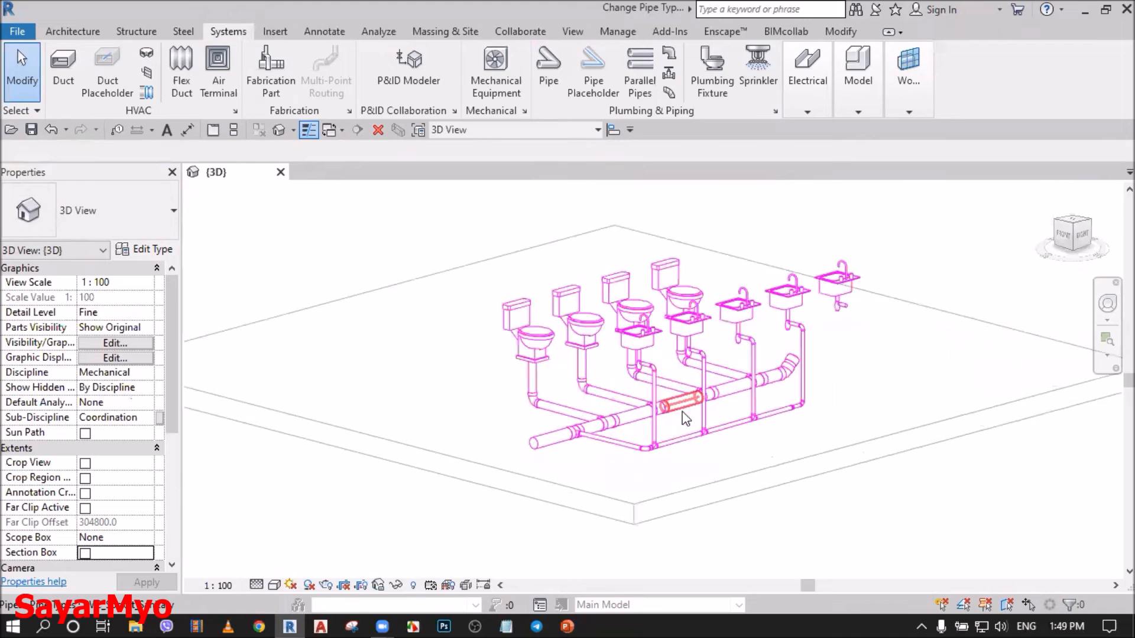
scroll(685, 427, down, 3)
middle_drag(677, 463, 643, 464)
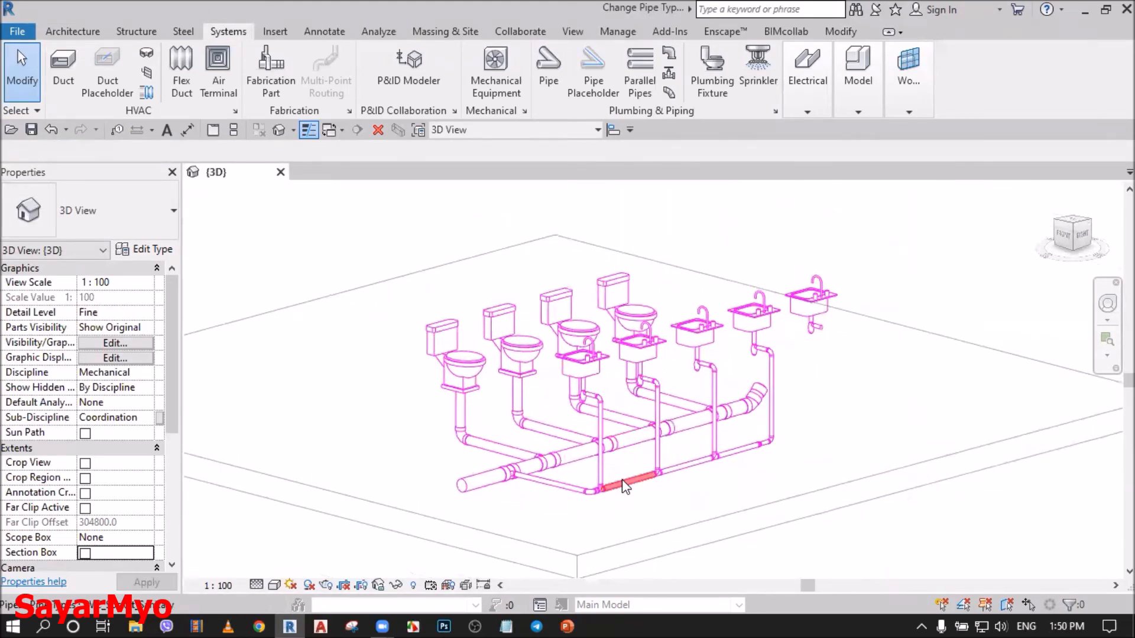
scroll(449, 343, down, 3)
drag(339, 229, 786, 494)
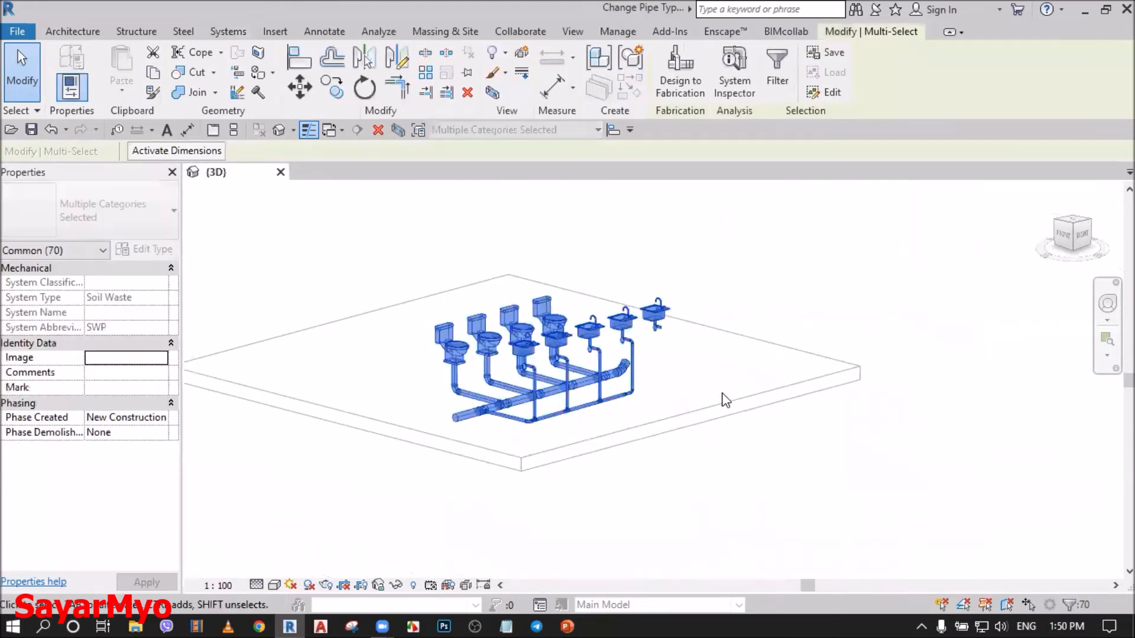
key(Escape)
Step: Select the whole connected sanitary network and filter out Plumbing Fixtures, keeping only the pipes and pipe fittings selected
scroll(496, 423, up, 2)
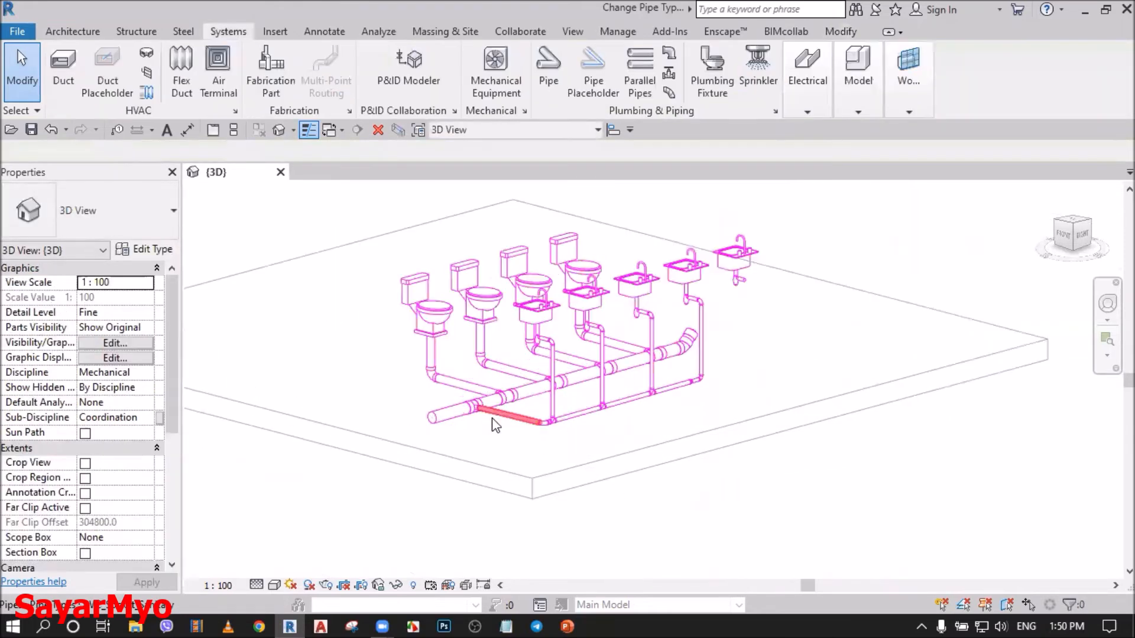
key(Tab)
key(Tab)
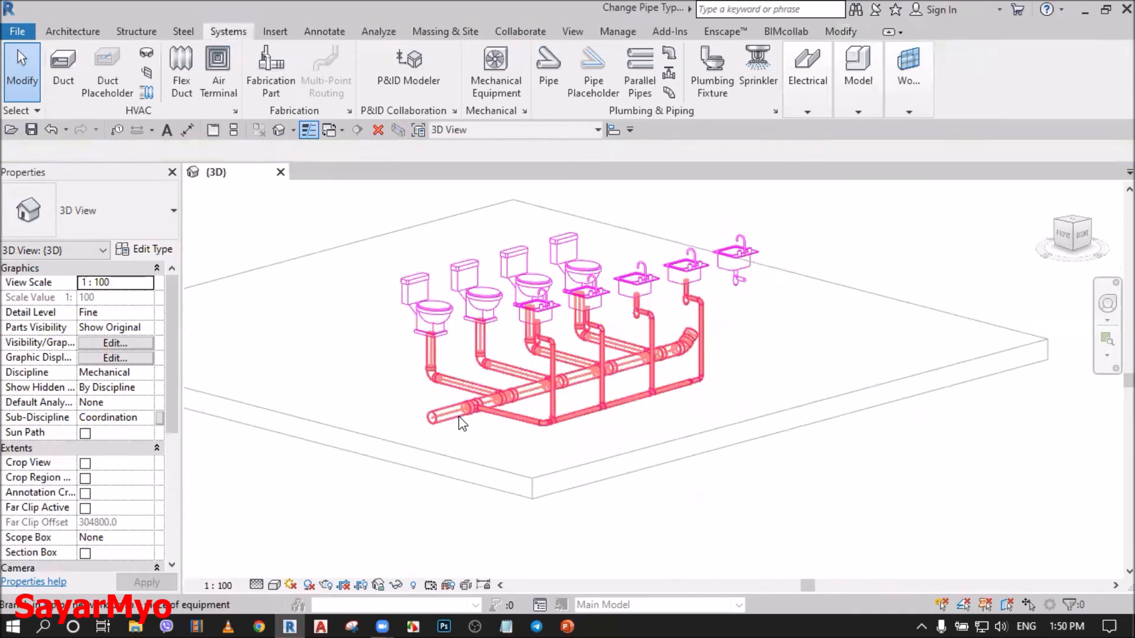
click(460, 424)
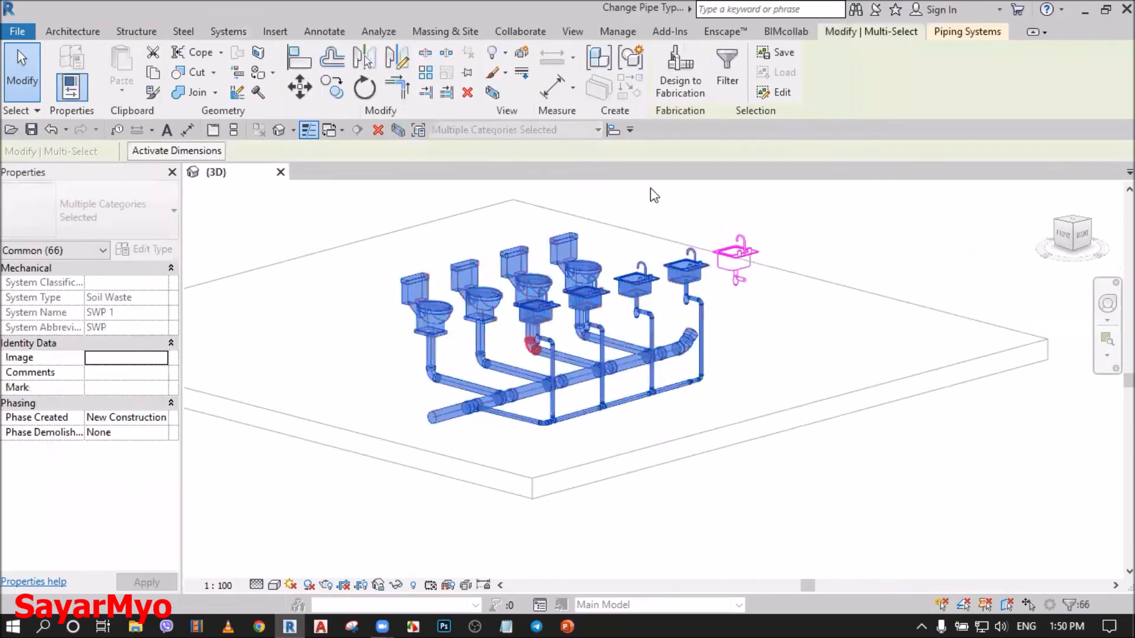
click(731, 83)
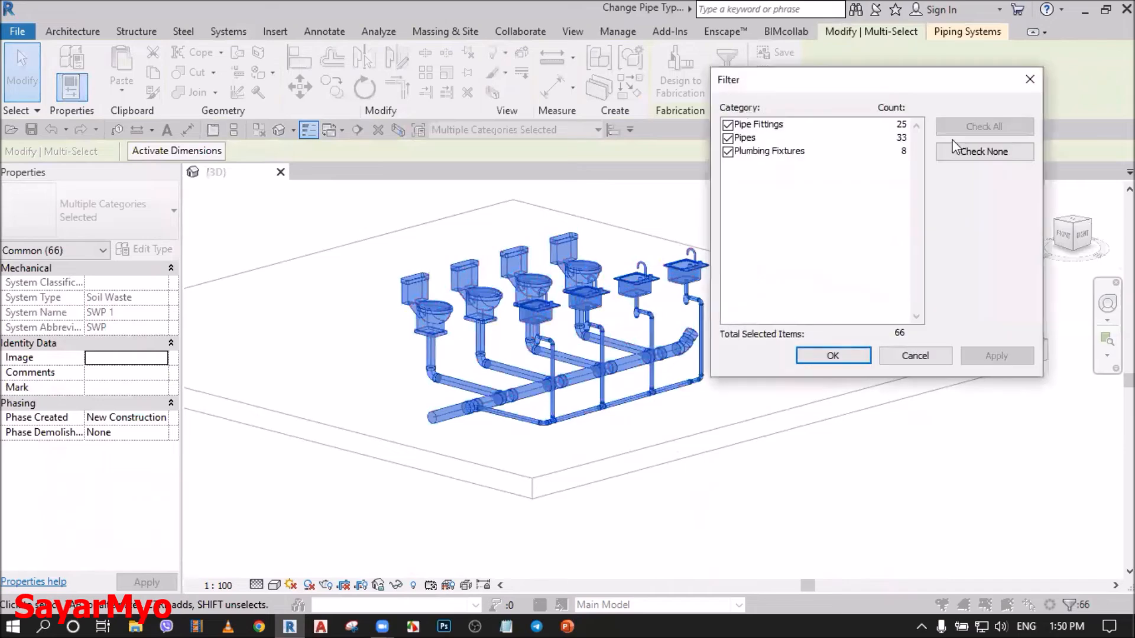
click(728, 152)
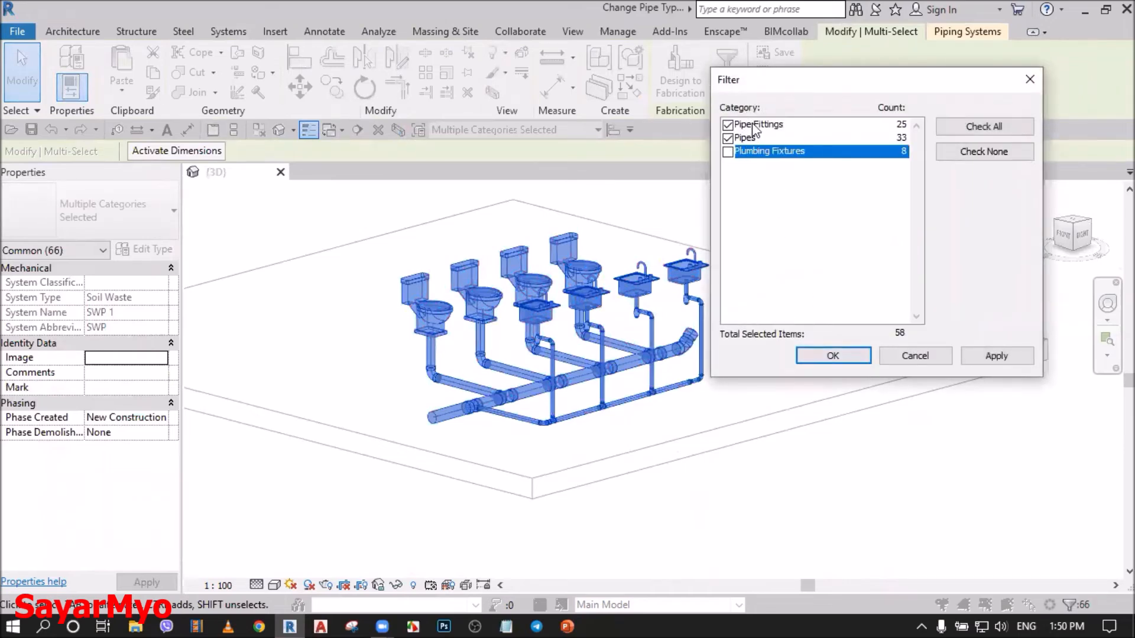
click(850, 352)
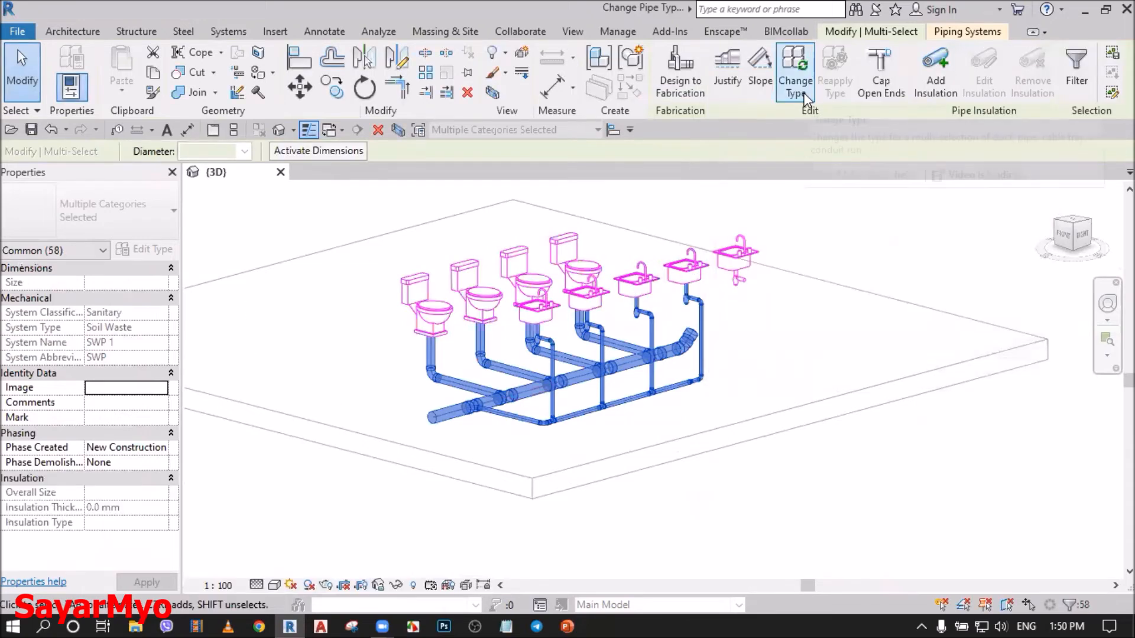
Step: Change the type of the selected sanitary pipes and fittings to GI_Flanged_Fire, then deselect them and inspect the resulting network
click(804, 95)
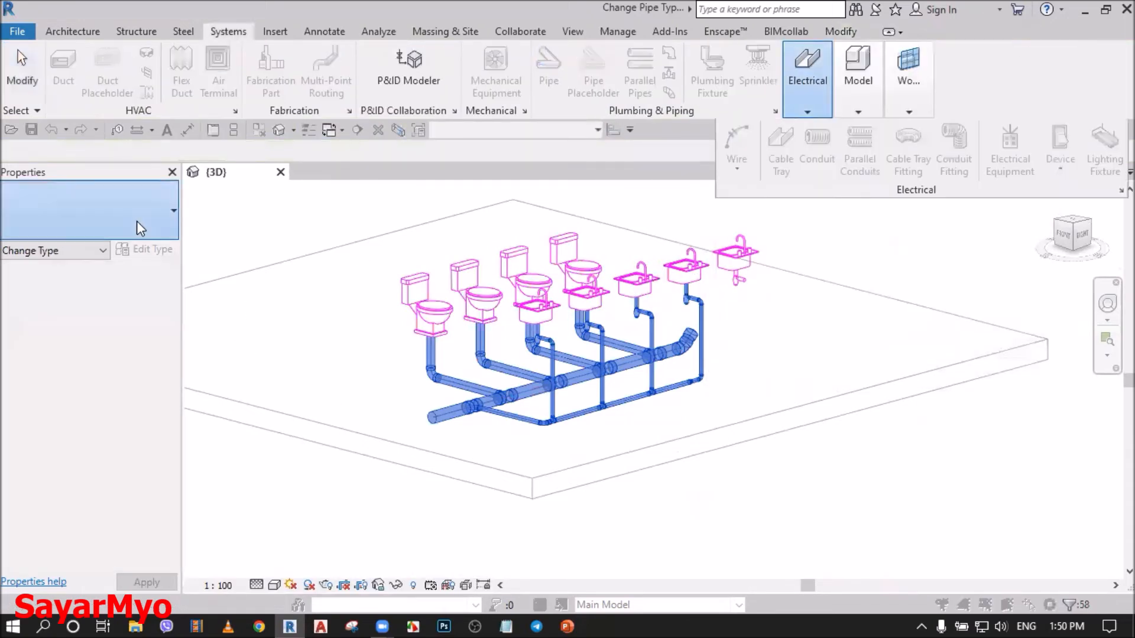
click(136, 221)
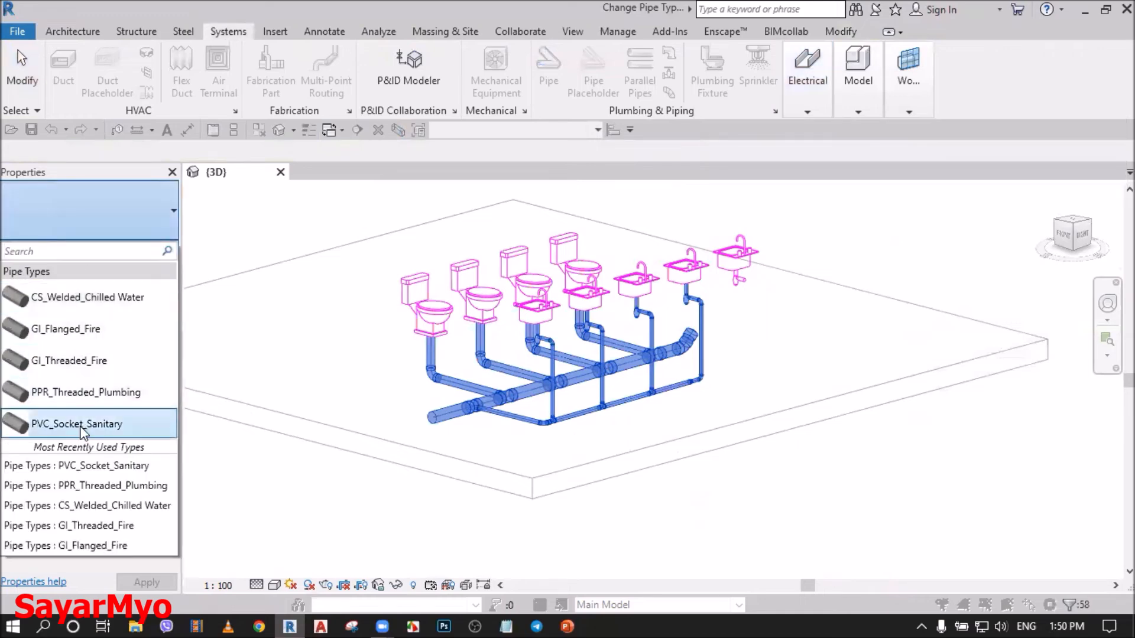
mouse_move(81, 430)
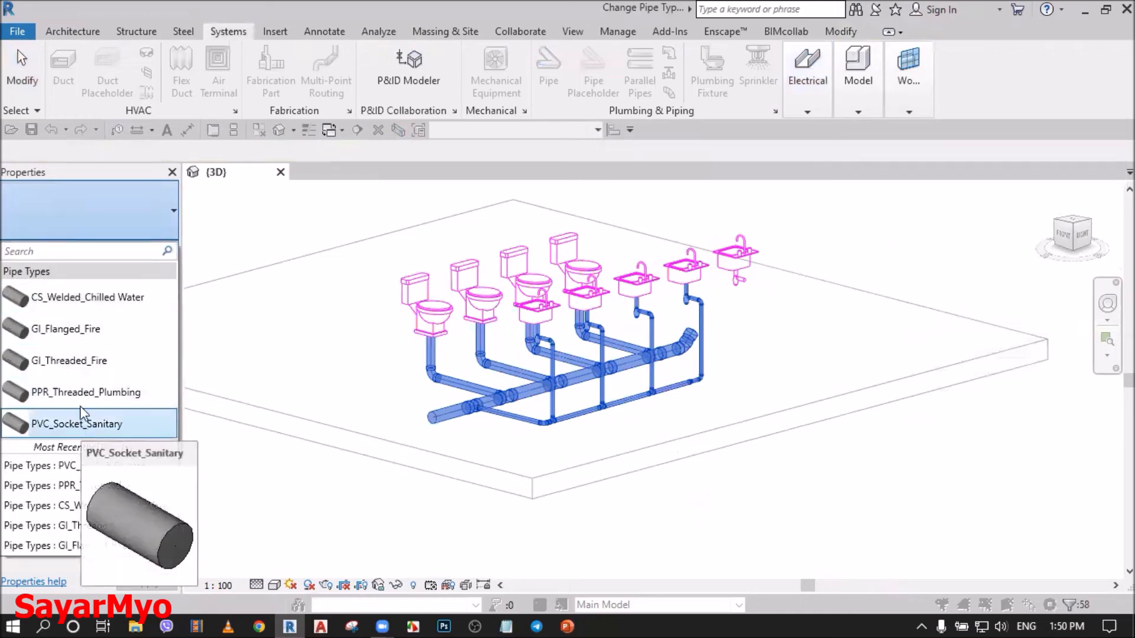
mouse_move(84, 332)
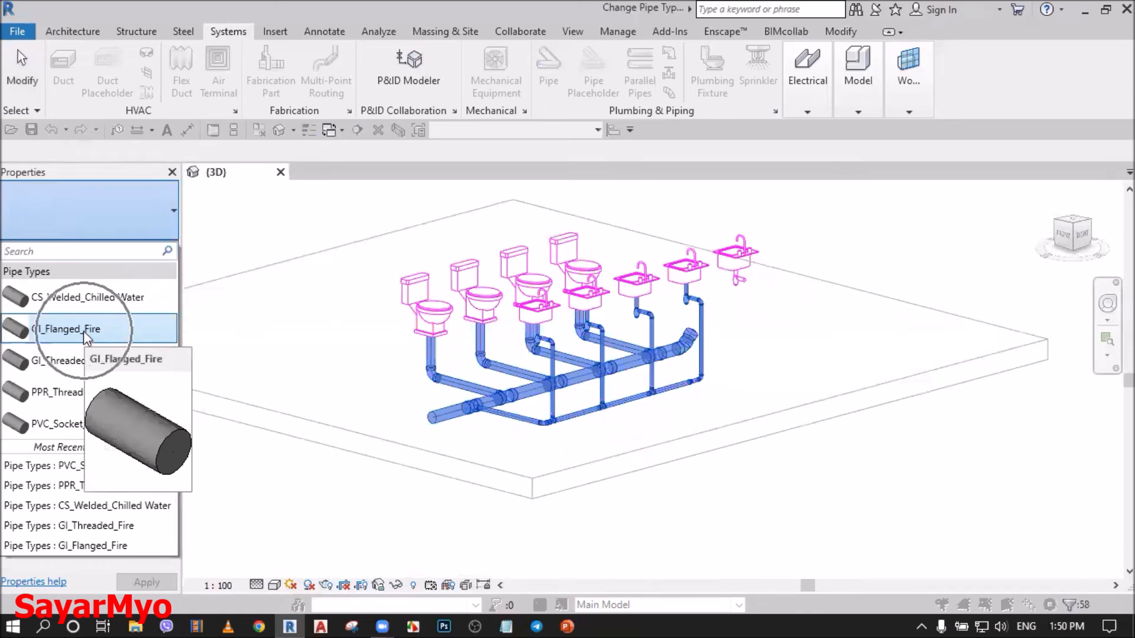
click(83, 331)
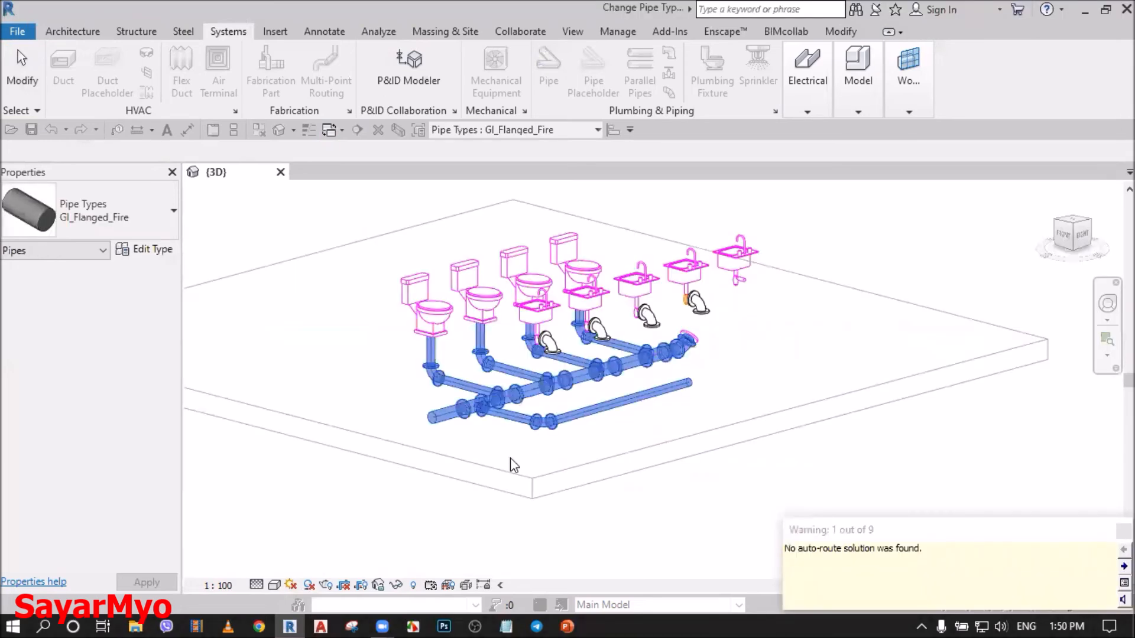
click(511, 458)
scroll(552, 414, up, 4)
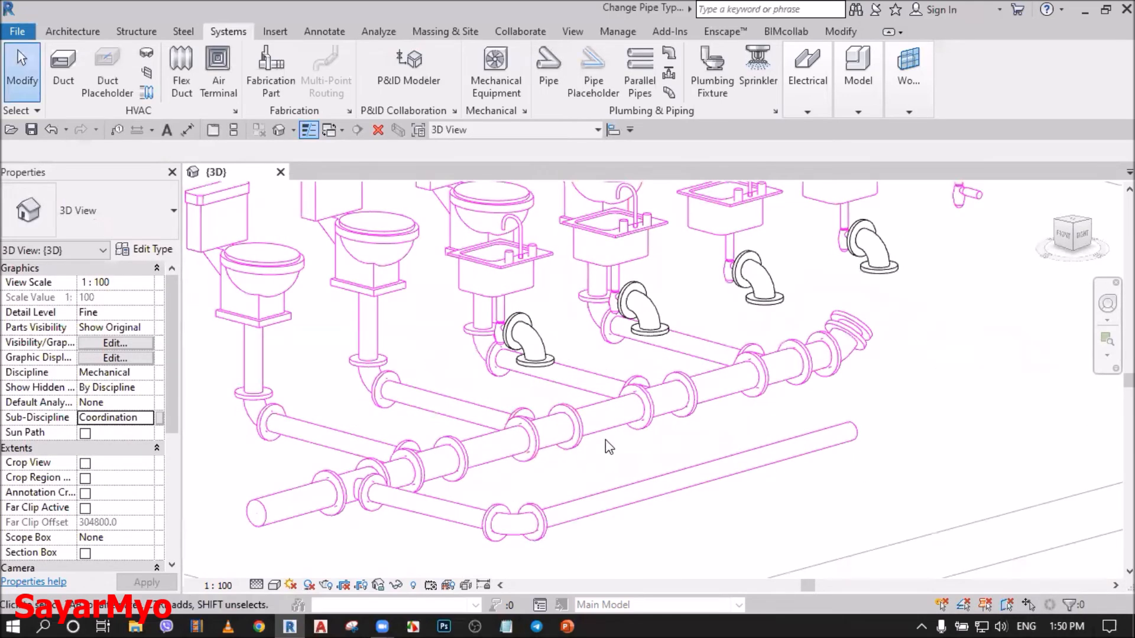
scroll(605, 439, down, 1)
scroll(605, 440, down, 1)
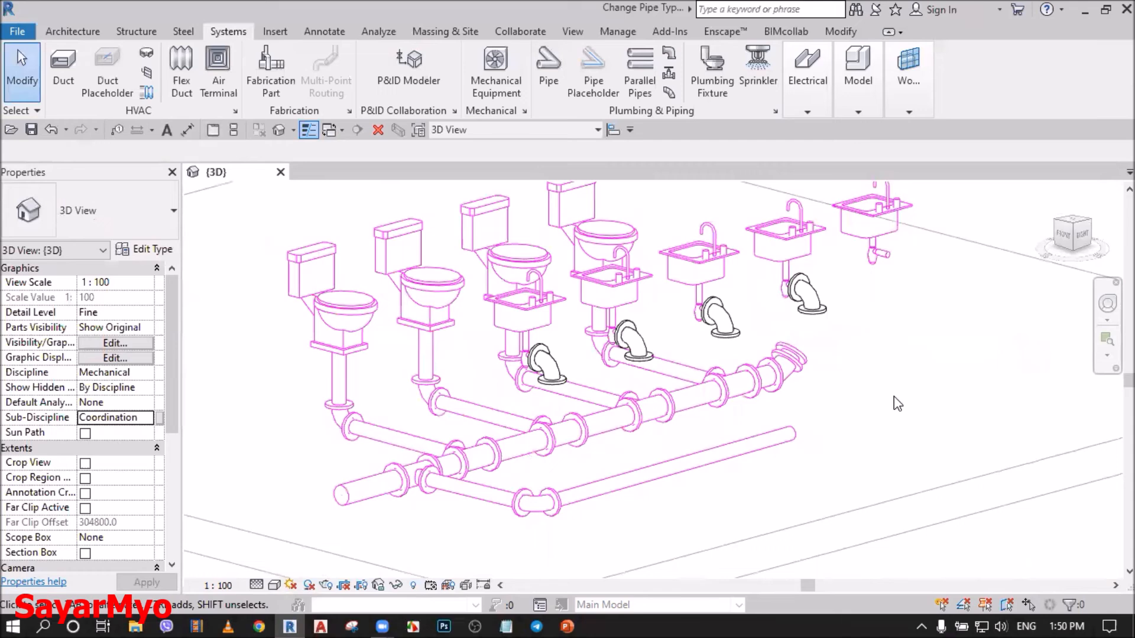
click(1063, 233)
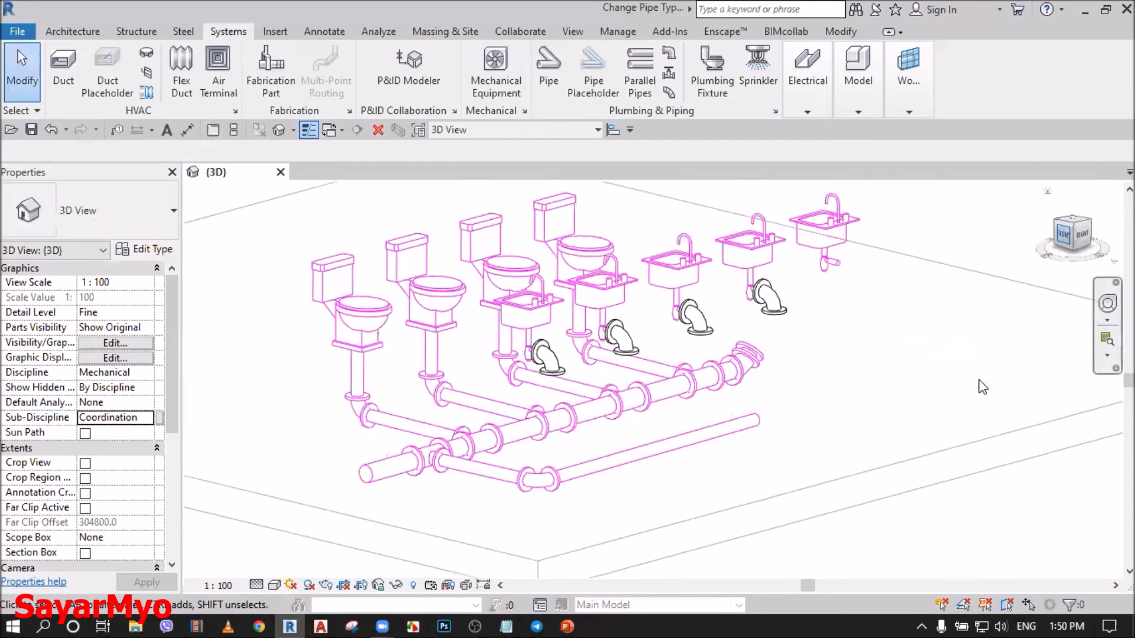
Step: Inspect the flanged network in front and isometric views, and check the diameter of an elbow below the sinks
scroll(680, 360, up, 5)
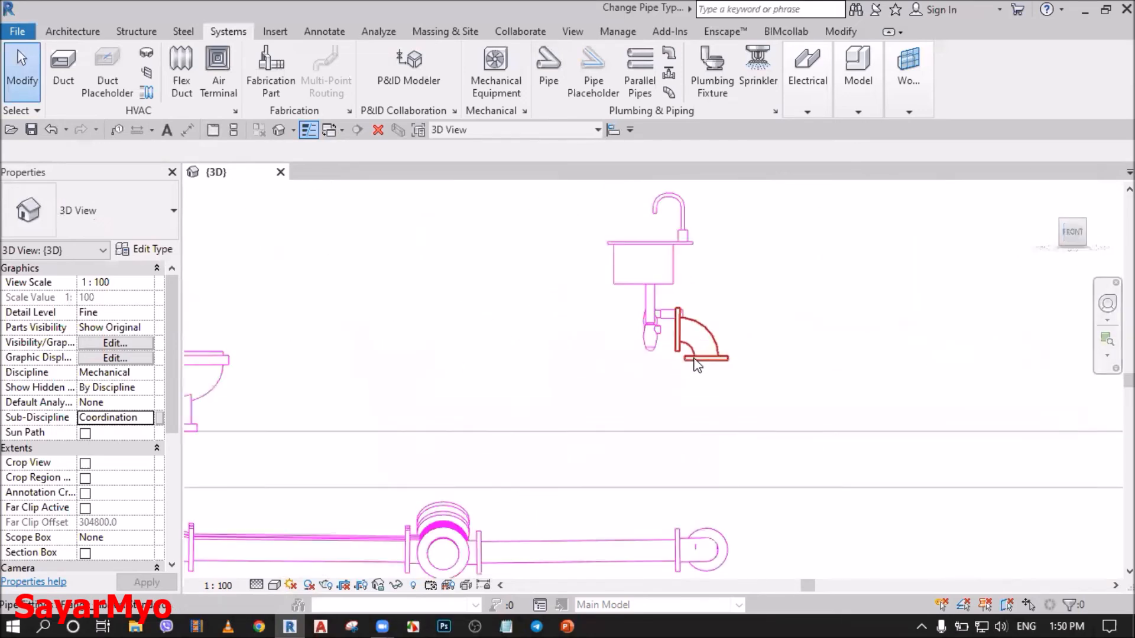
scroll(649, 364, down, 2)
scroll(649, 364, down, 2)
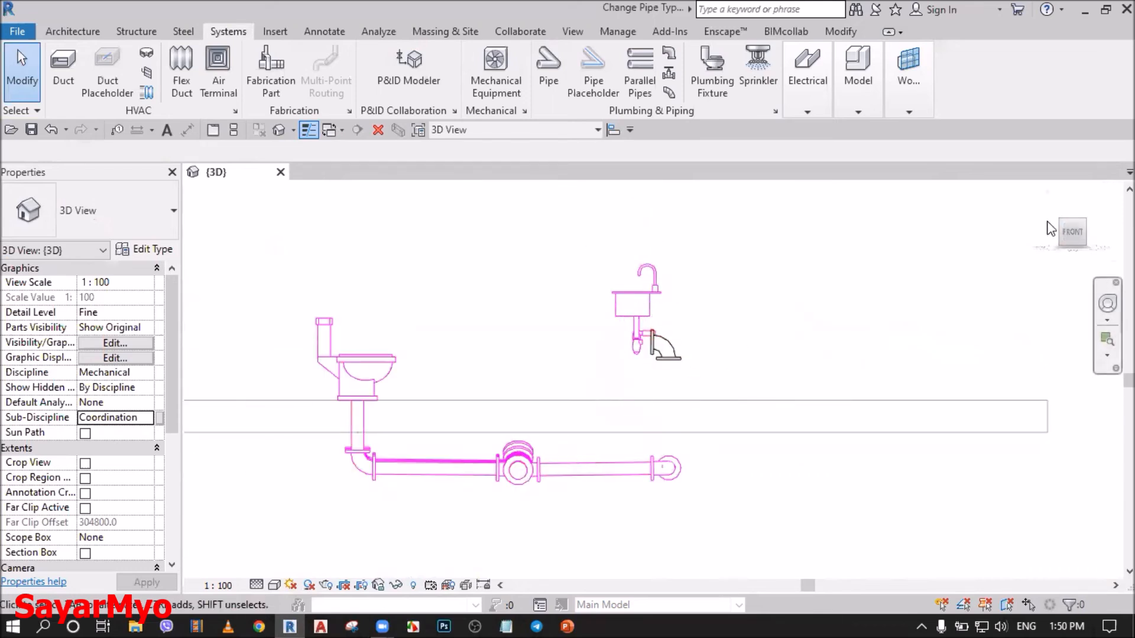
click(1048, 194)
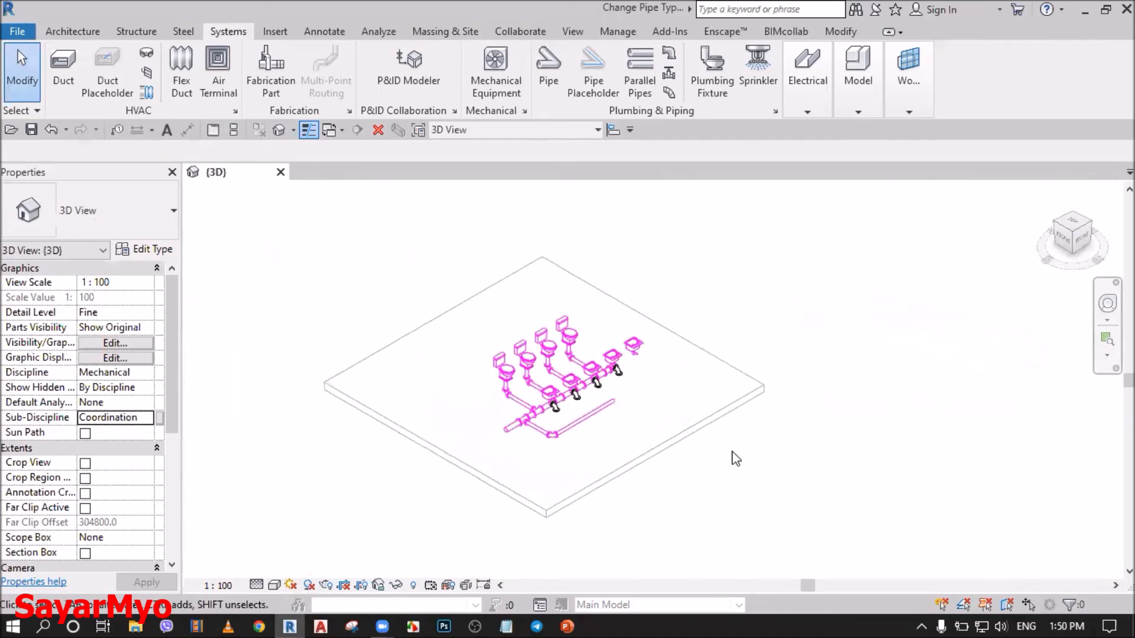
scroll(707, 413, up, 2)
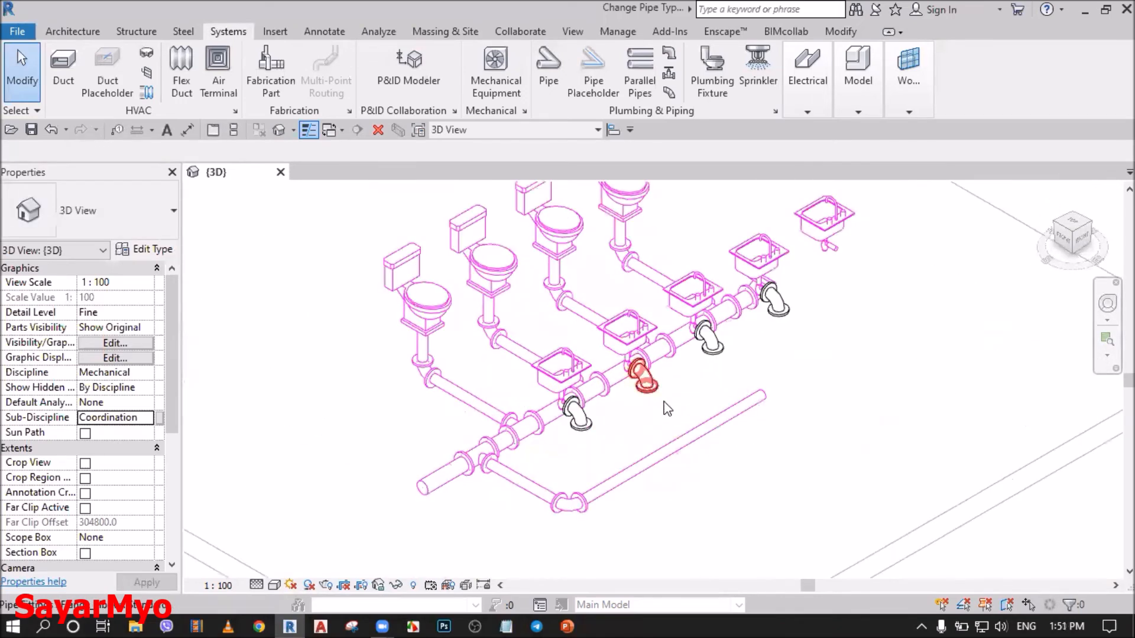
click(655, 390)
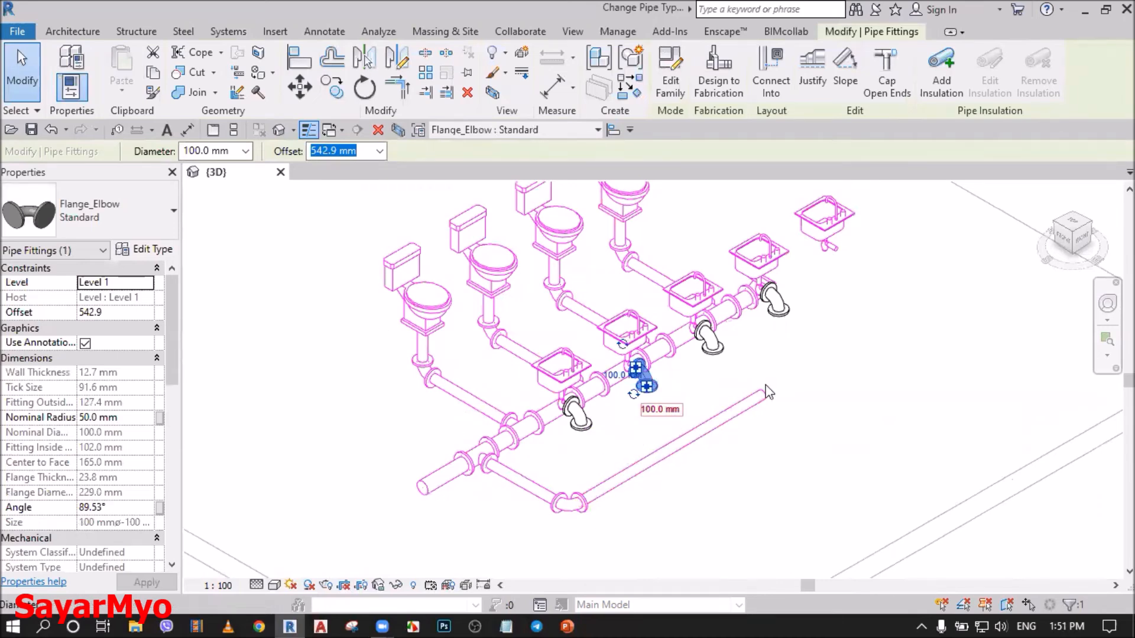
click(834, 368)
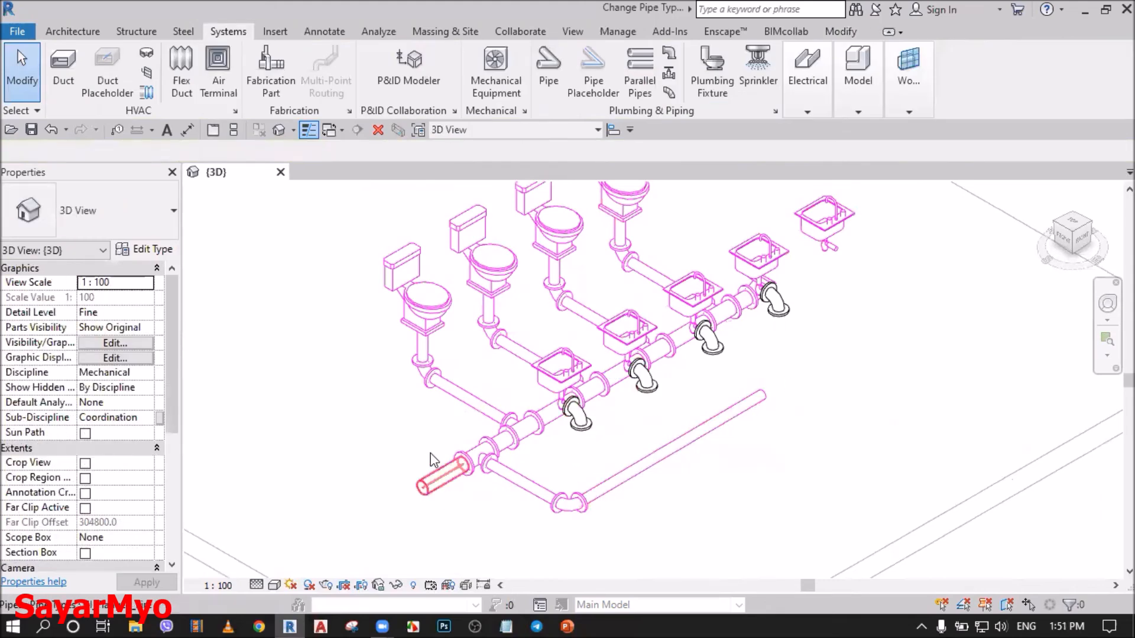
scroll(434, 459, up, 4)
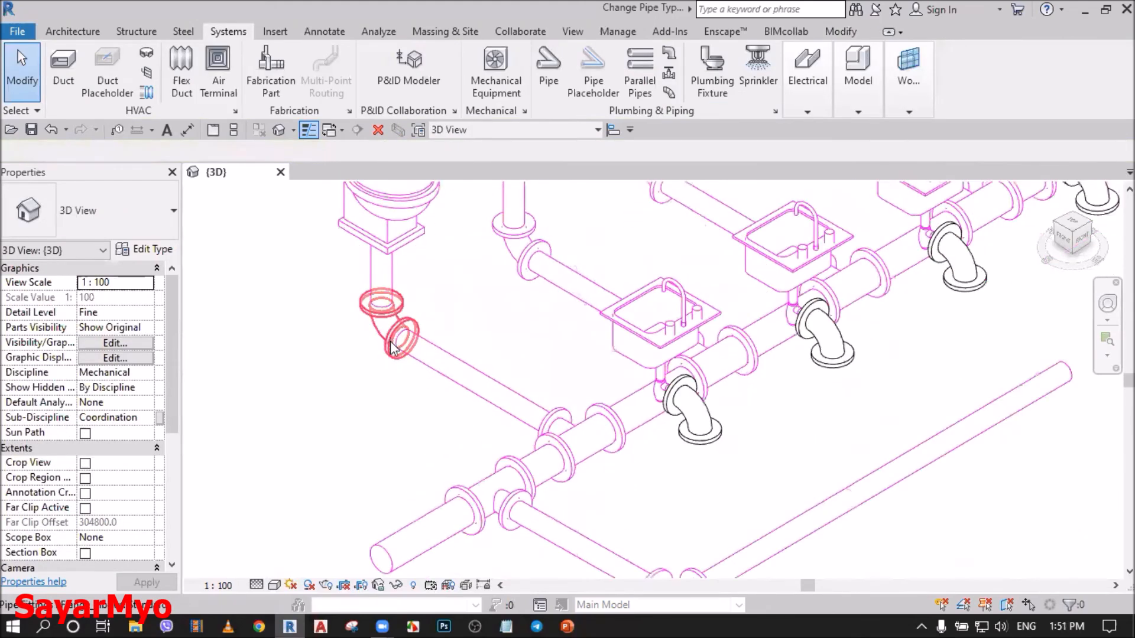
scroll(393, 349, down, 3)
click(599, 421)
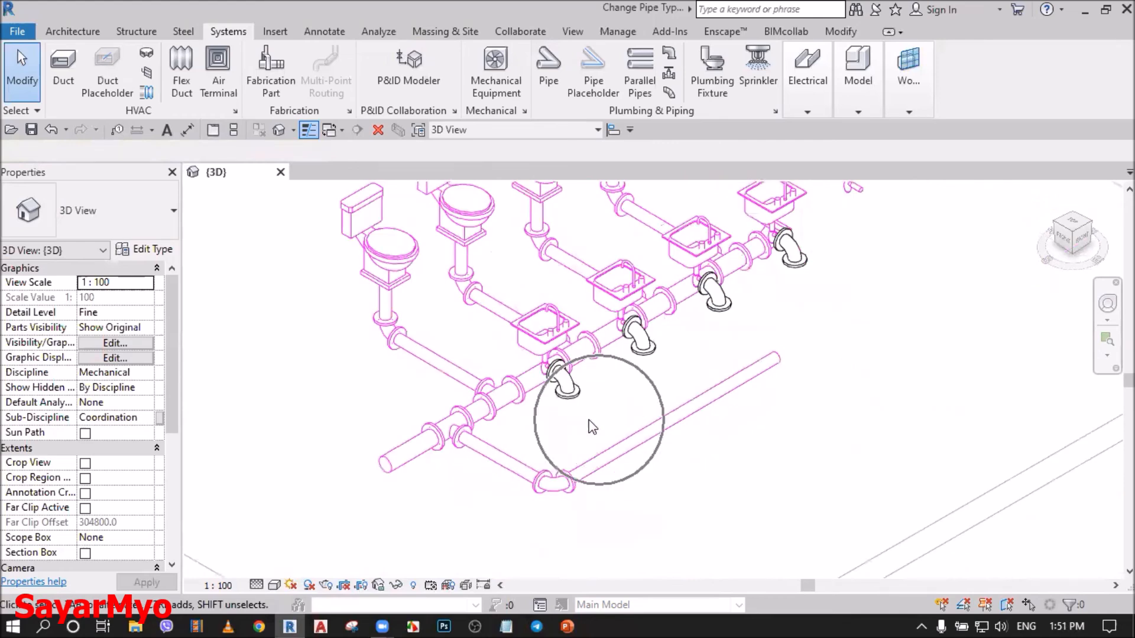
Step: Undo the change to GI_Flanged_Fire and check the diameter of the first sink's vertical pipe
click(51, 129)
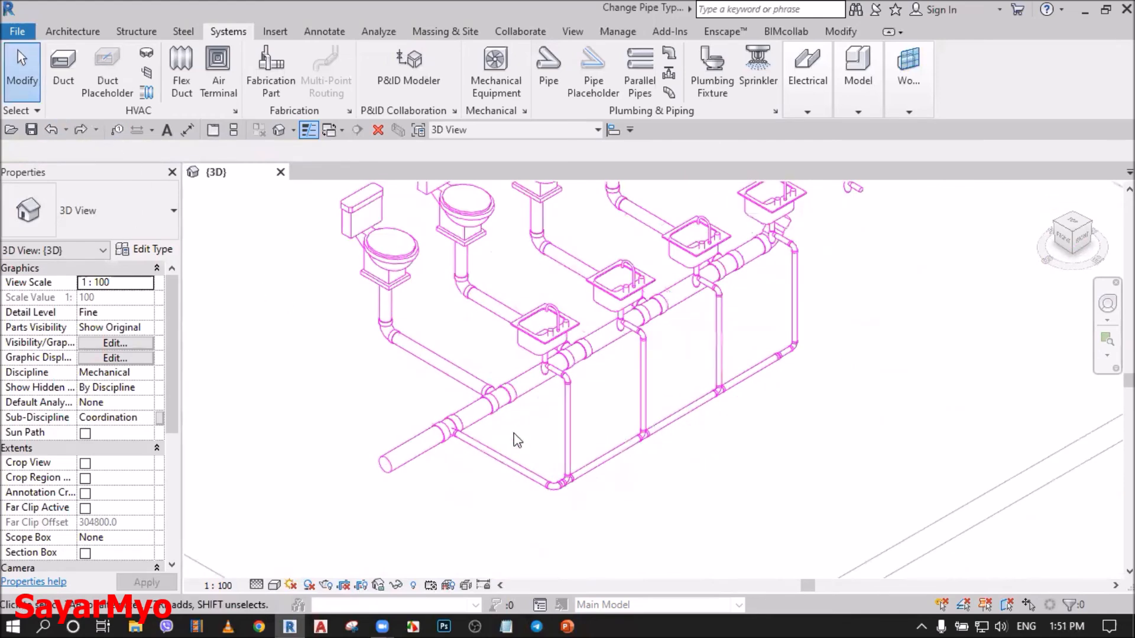
click(568, 439)
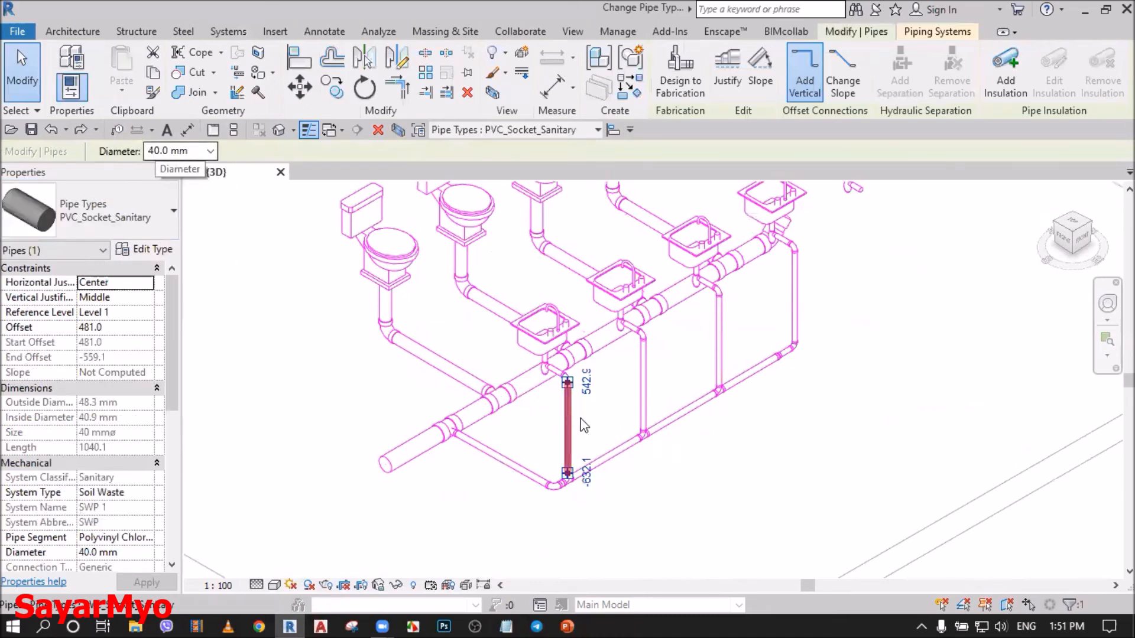
scroll(576, 422, down, 4)
click(792, 380)
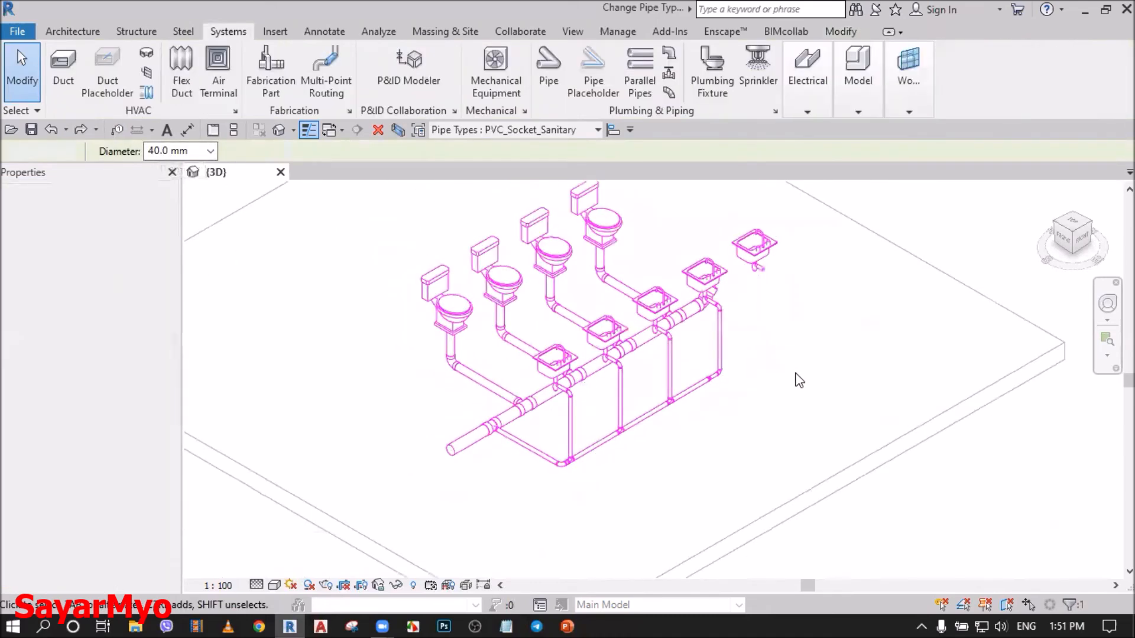
Step: Delete the unconnected fifth sink together with its bottle trap and short outlet pipe
drag(662, 243, 736, 349)
click(734, 349)
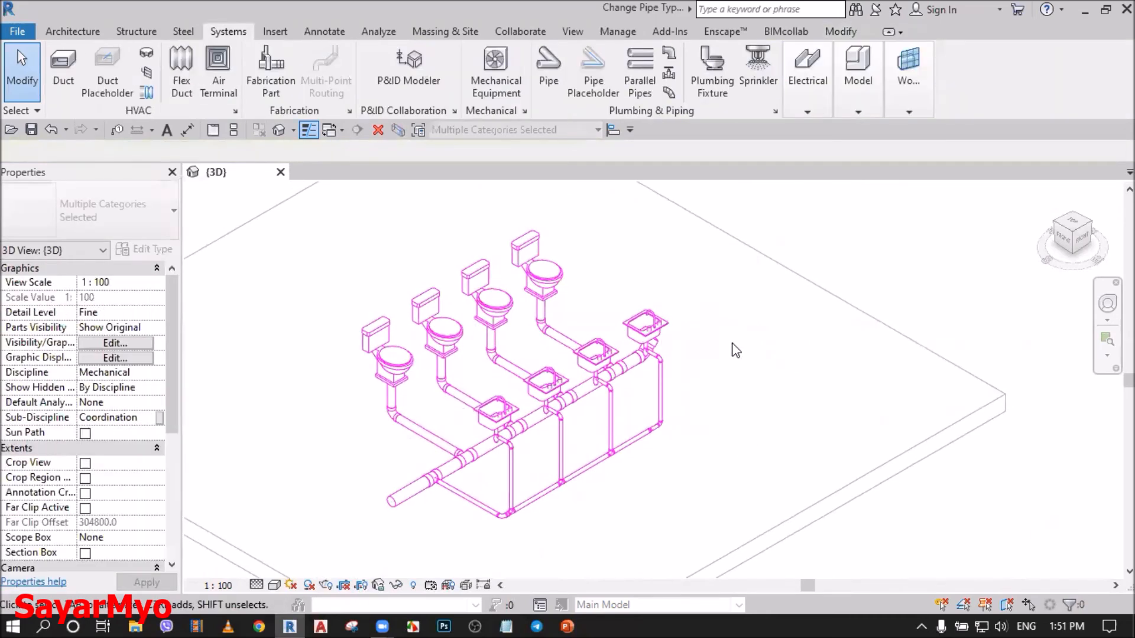
middle_drag(713, 487, 709, 456)
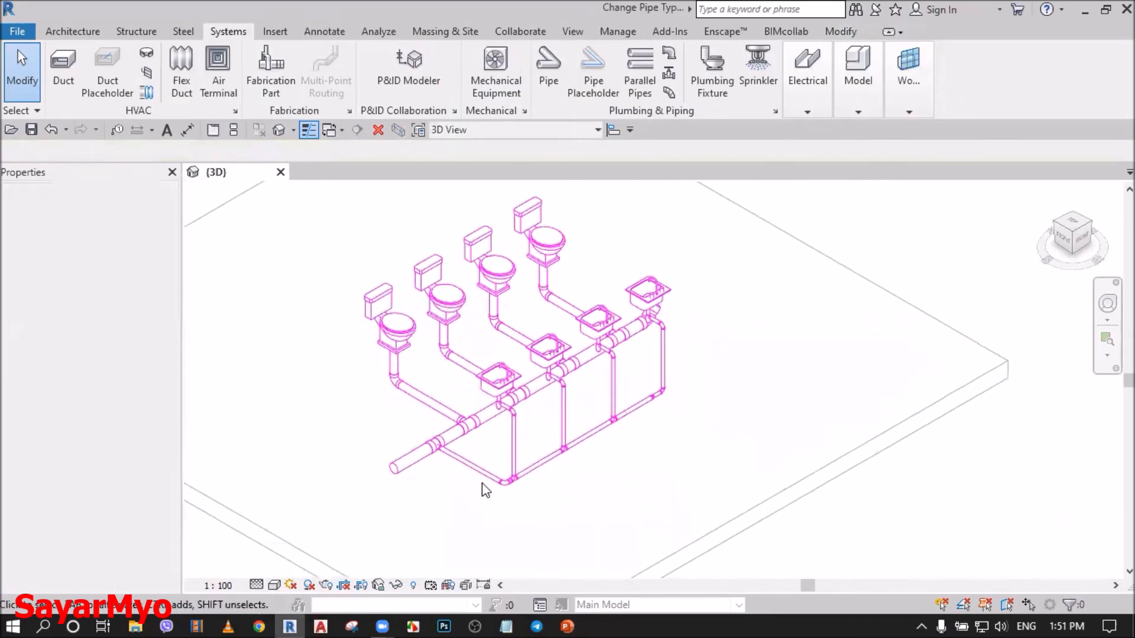
Step: Select the whole connected sanitary network and filter out Plumbing Fixtures, keeping only the pipes and pipe fittings selected
key(Tab)
click(418, 468)
click(733, 83)
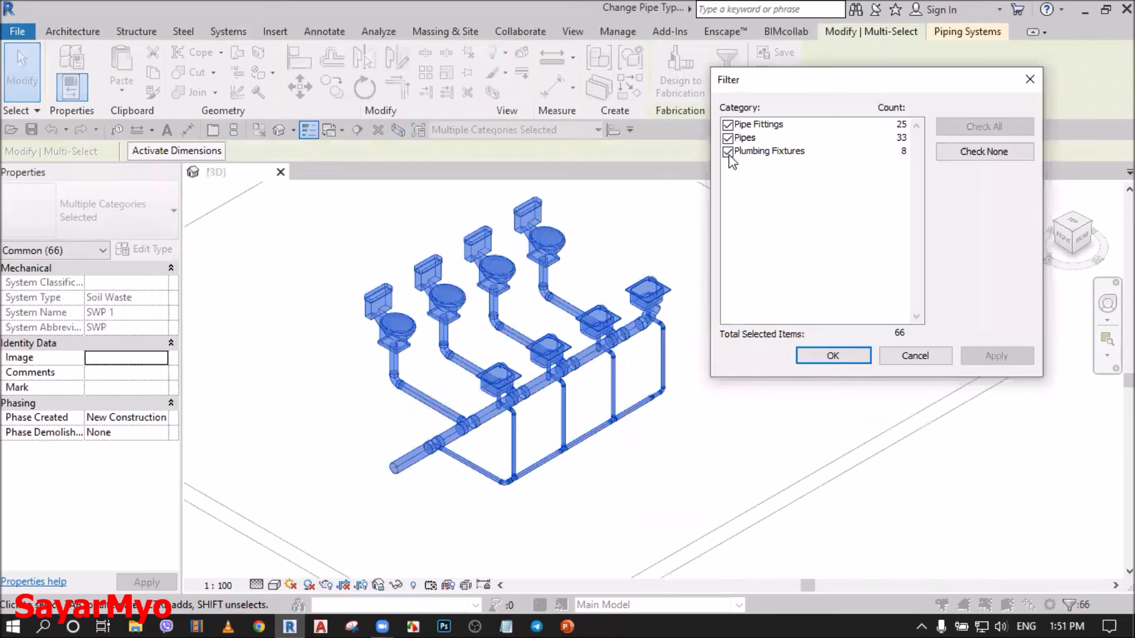
click(728, 152)
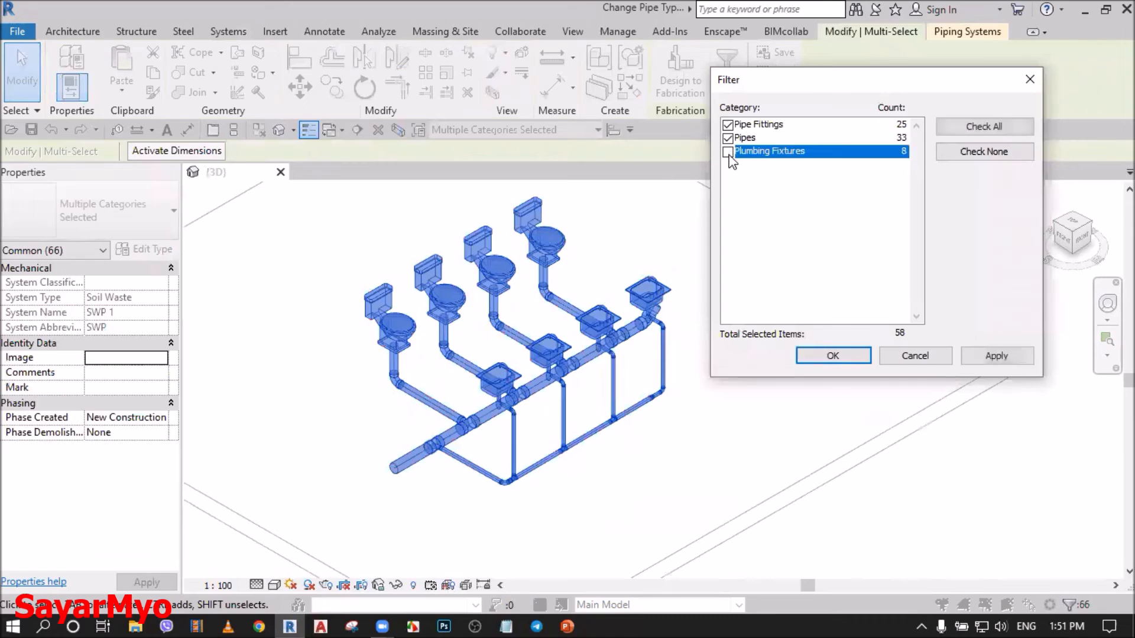
click(830, 356)
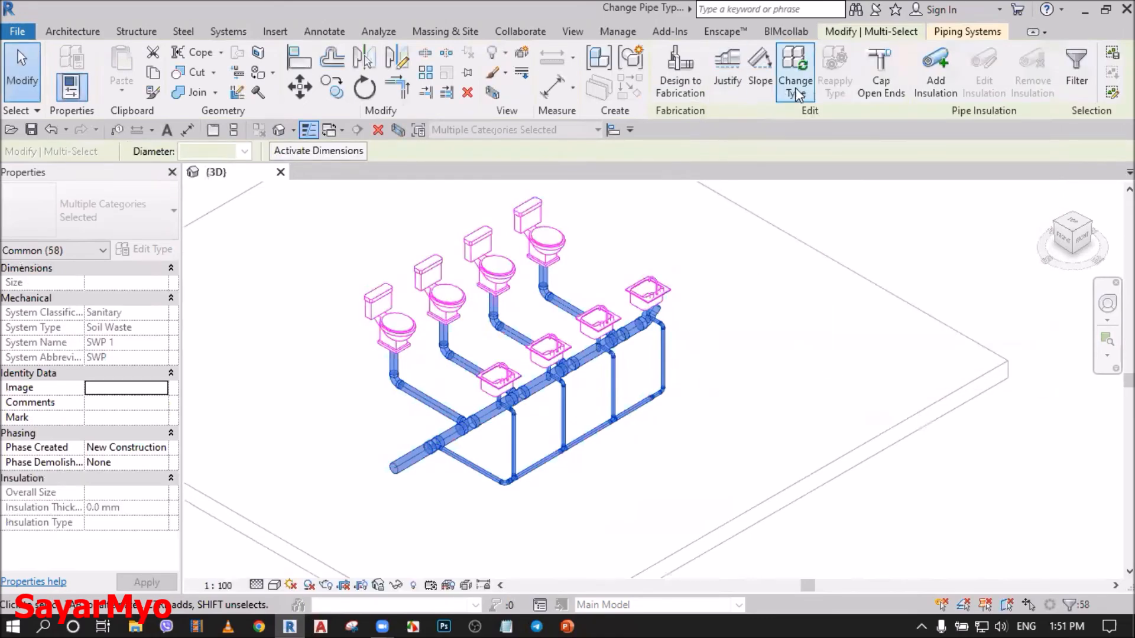
Step: Change the selected pipes and fittings to GI_Threaded_Fire, dismissing the save reminder, and inspect the main drain's open-ended pipe with nothing left selected
click(796, 89)
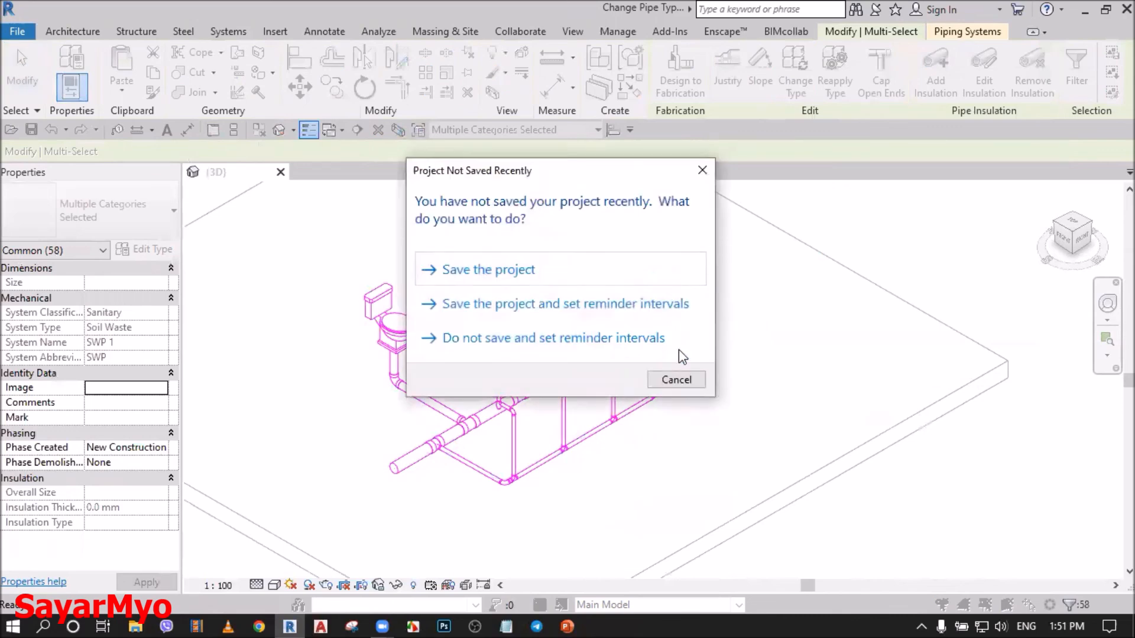
click(686, 380)
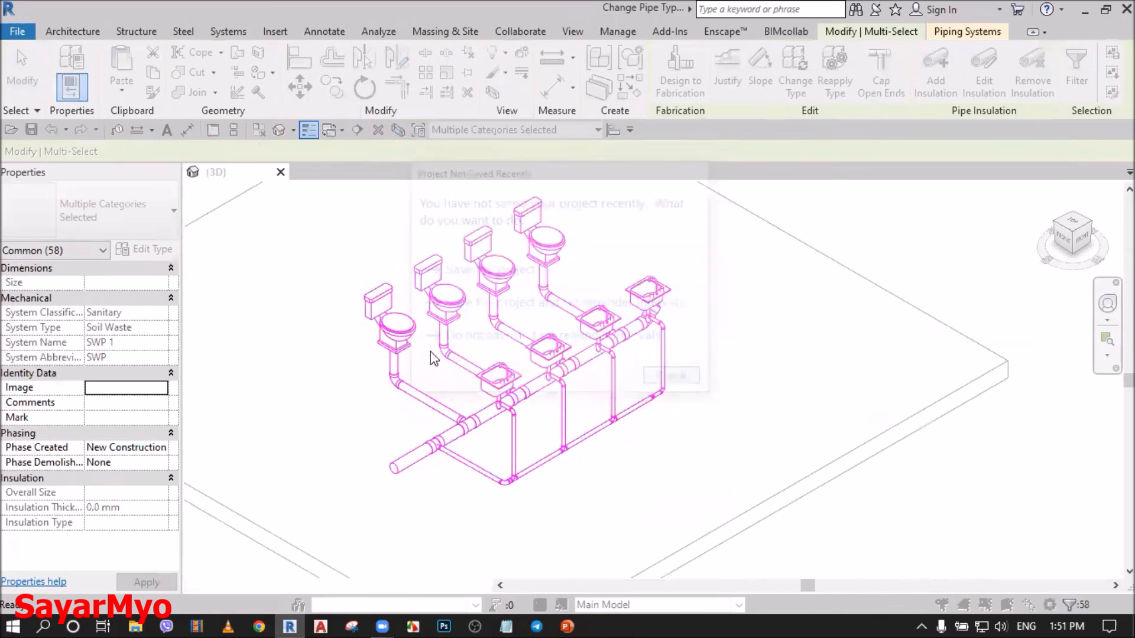
click(101, 229)
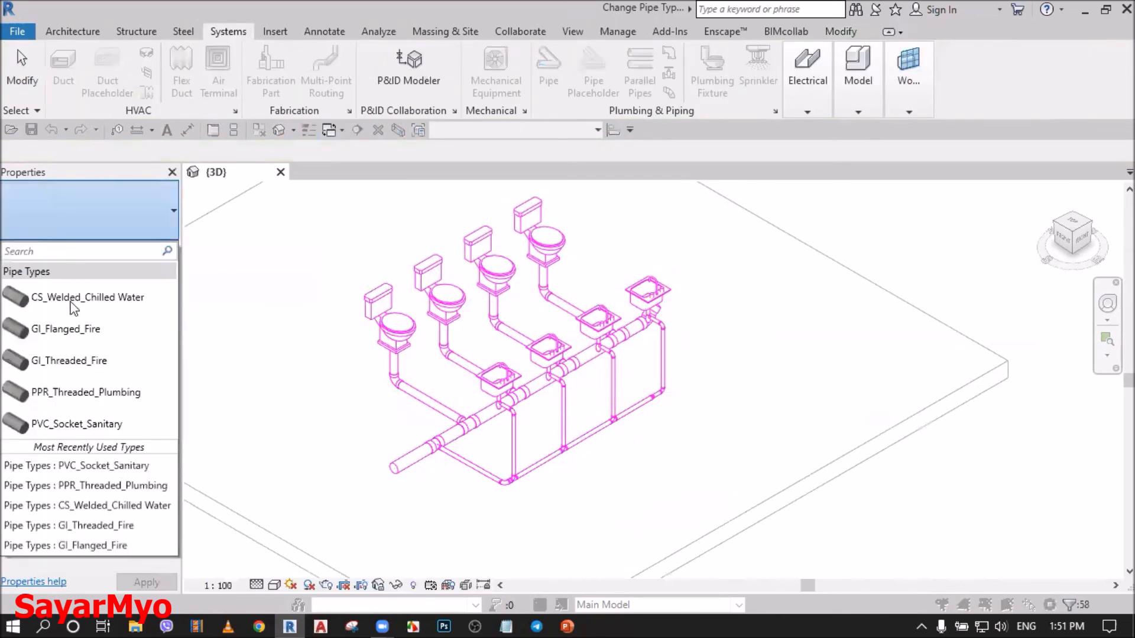
click(83, 362)
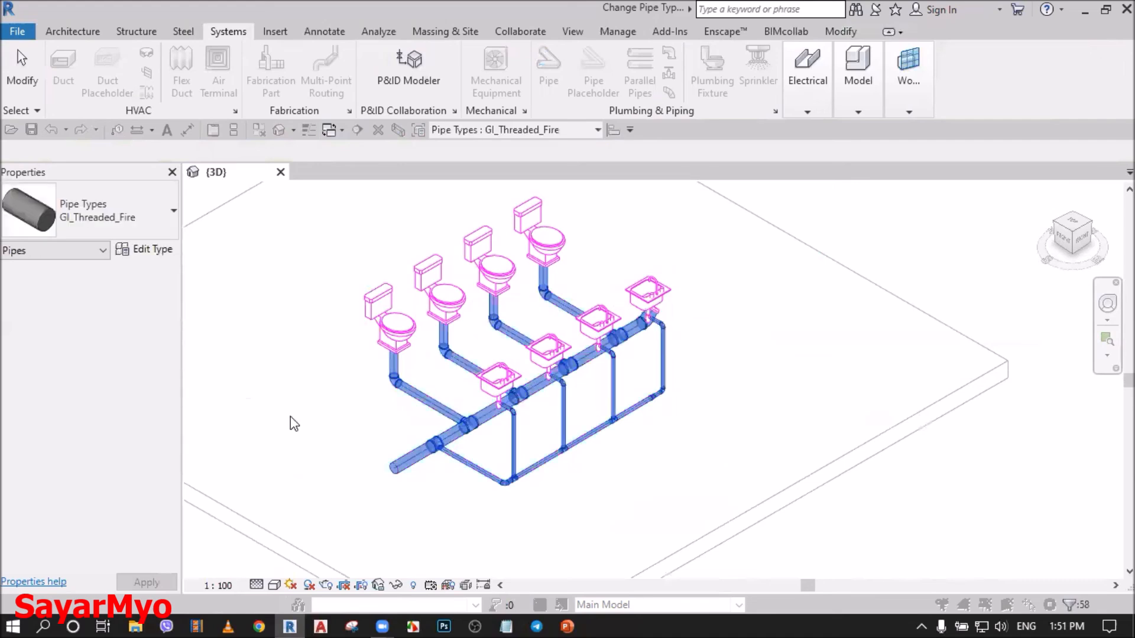
click(455, 491)
scroll(367, 481, up, 5)
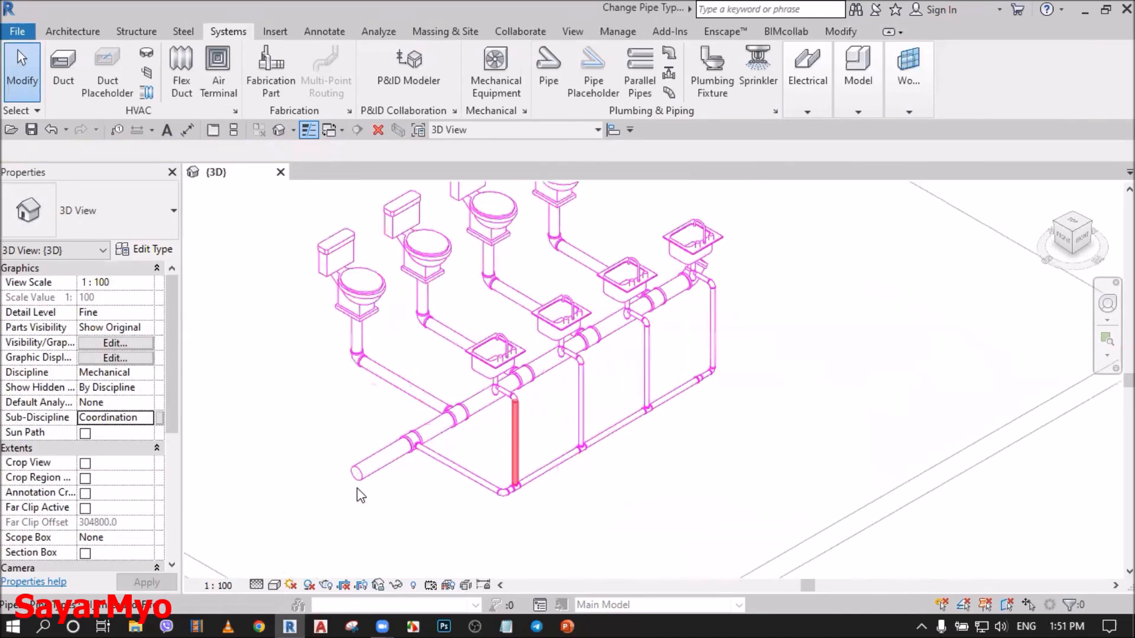
scroll(463, 420, down, 2)
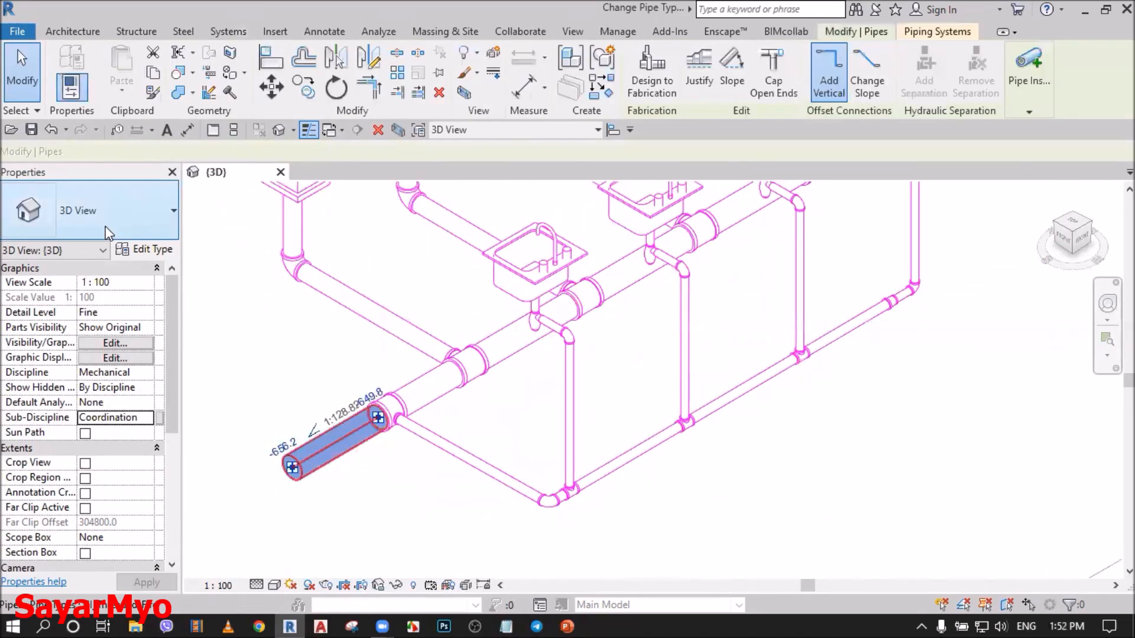
click(494, 421)
scroll(500, 422, down, 4)
middle_drag(510, 433, 508, 460)
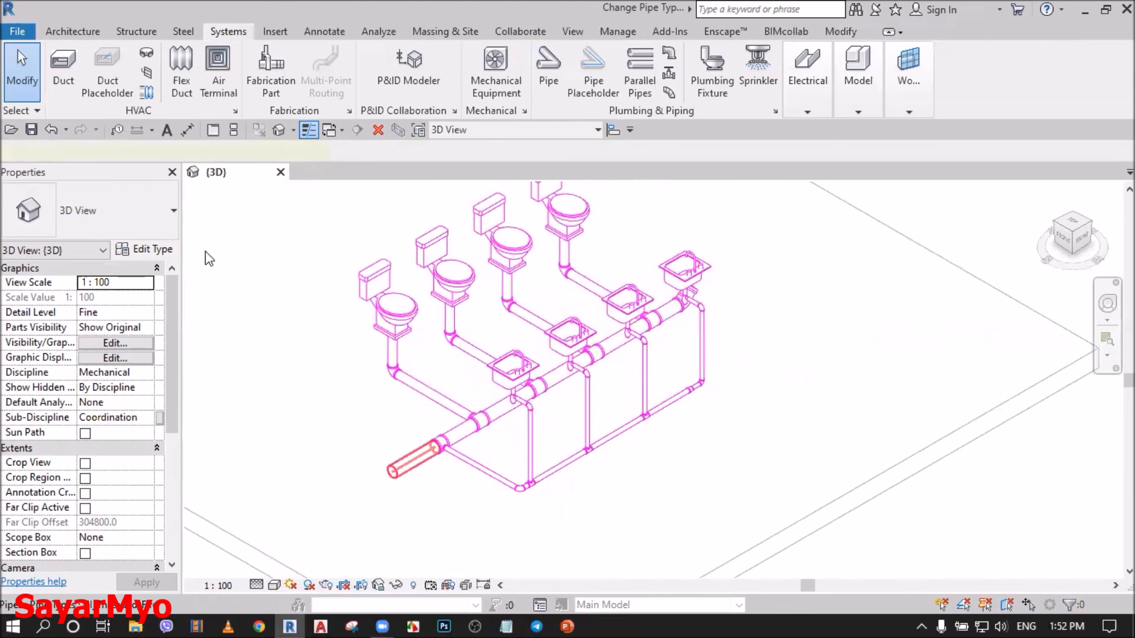
click(267, 258)
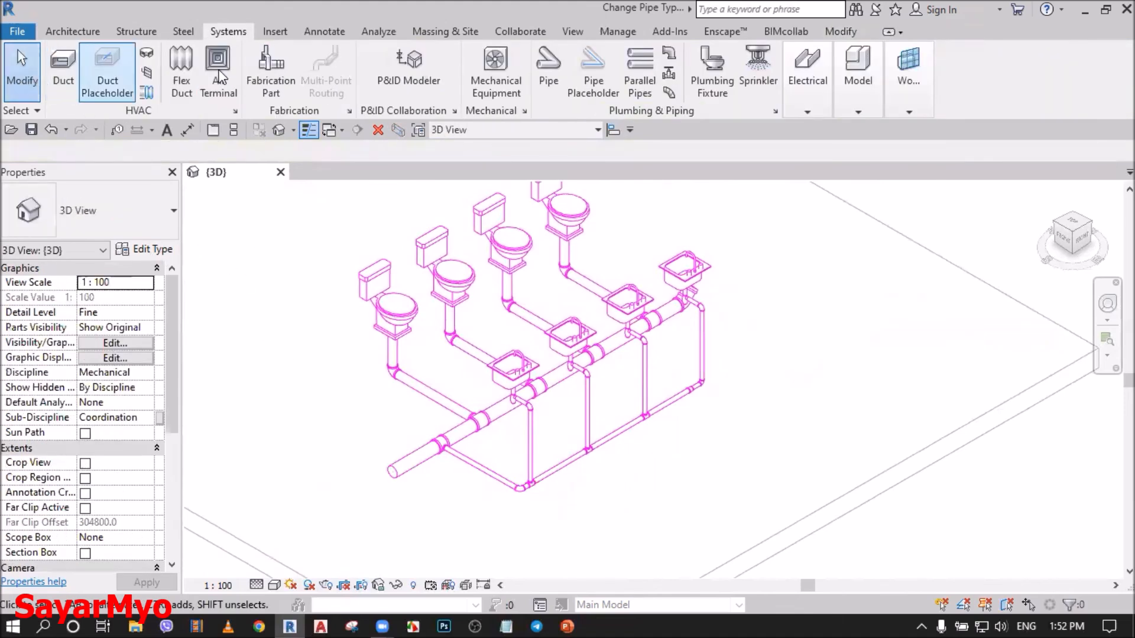
Step: Review the routing preferences of the GI_Flanged_Fire pipe type without changing them, and leave pipe placement without drawing anything
key(p)
key(i)
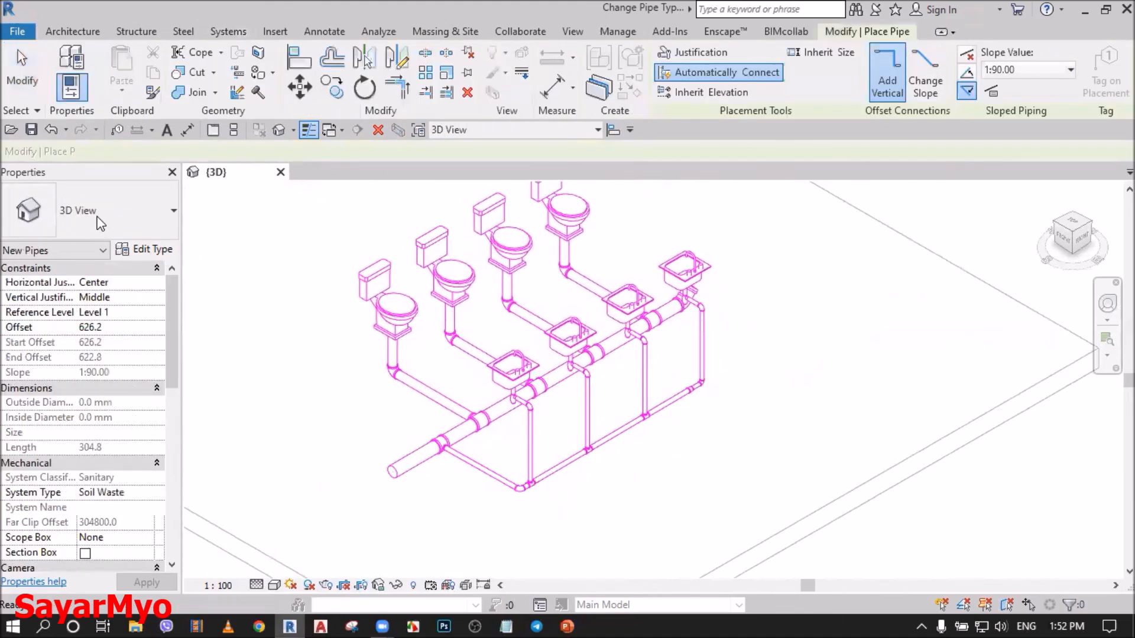
click(100, 218)
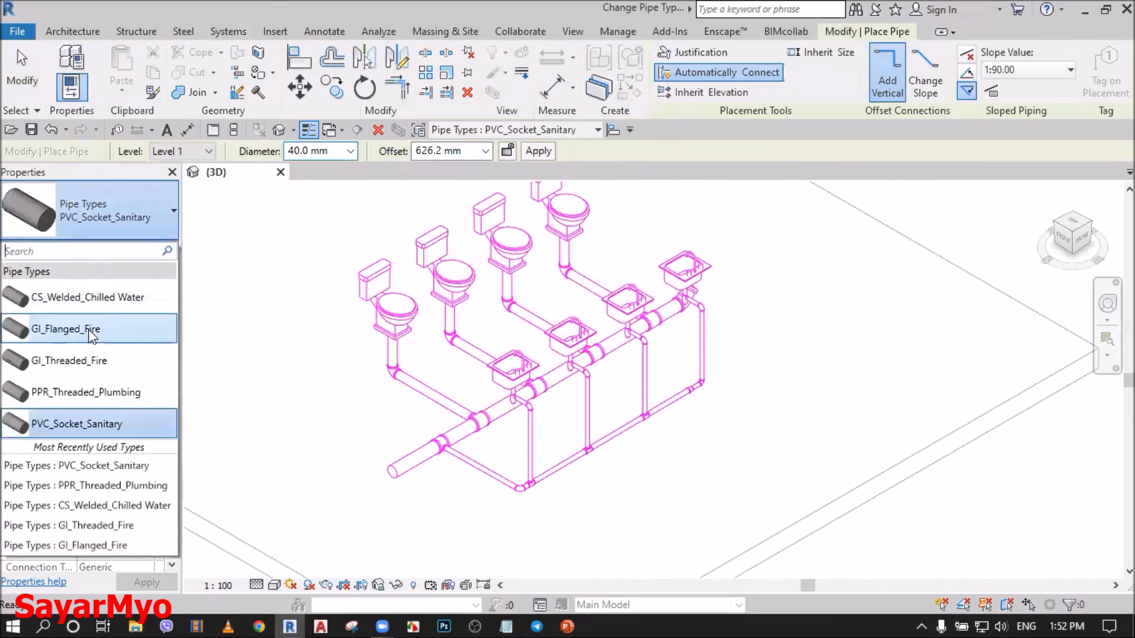
click(101, 326)
click(142, 250)
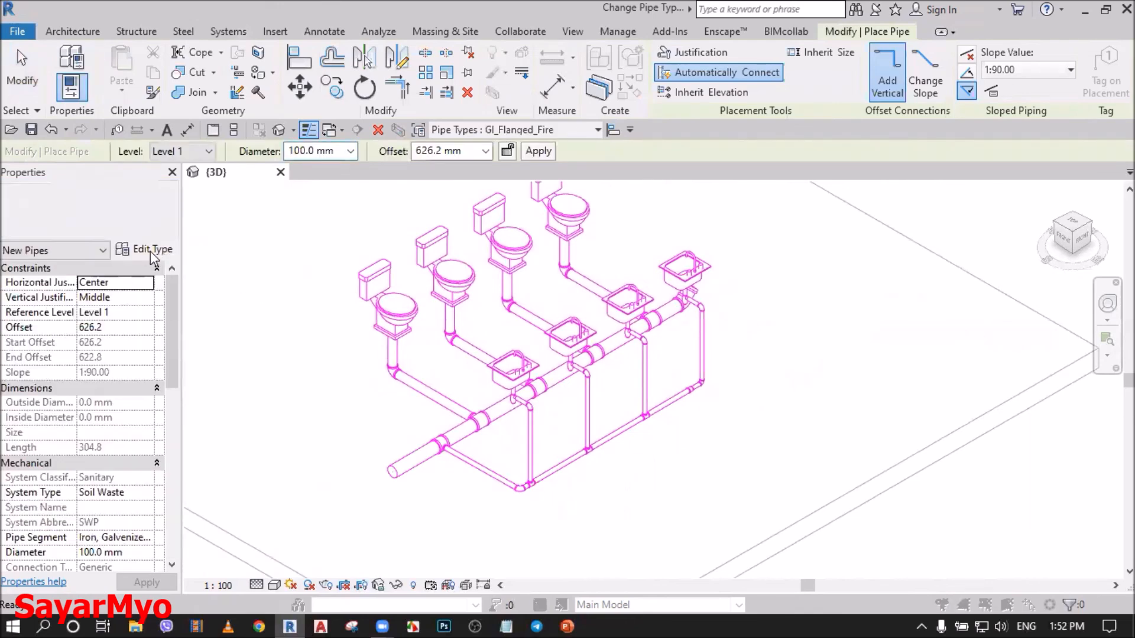
click(834, 189)
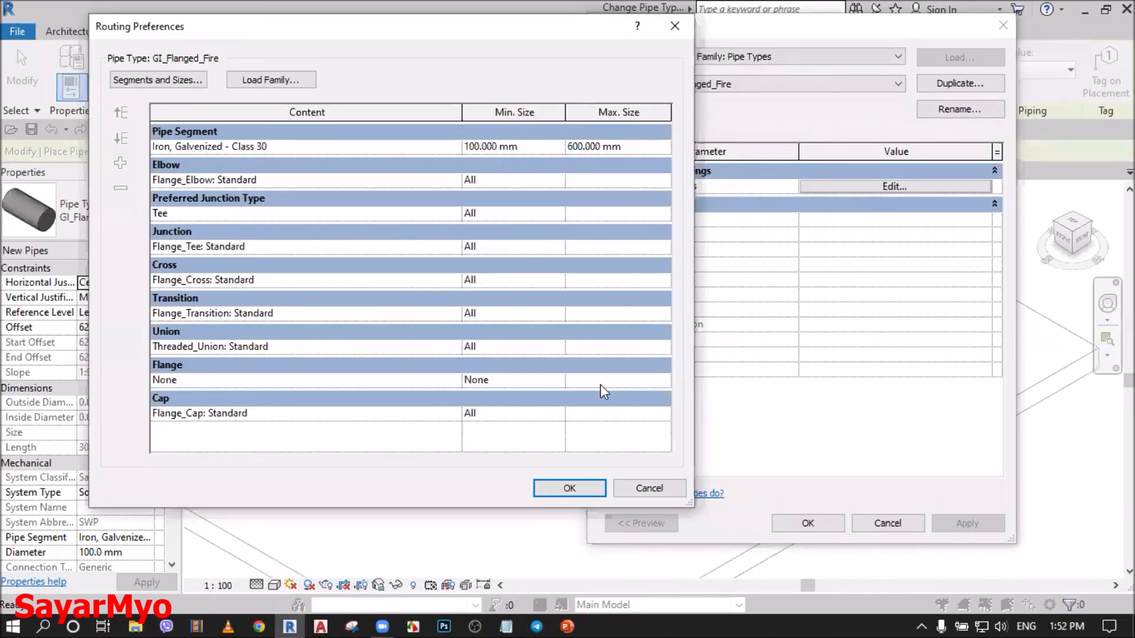
click(647, 488)
click(887, 523)
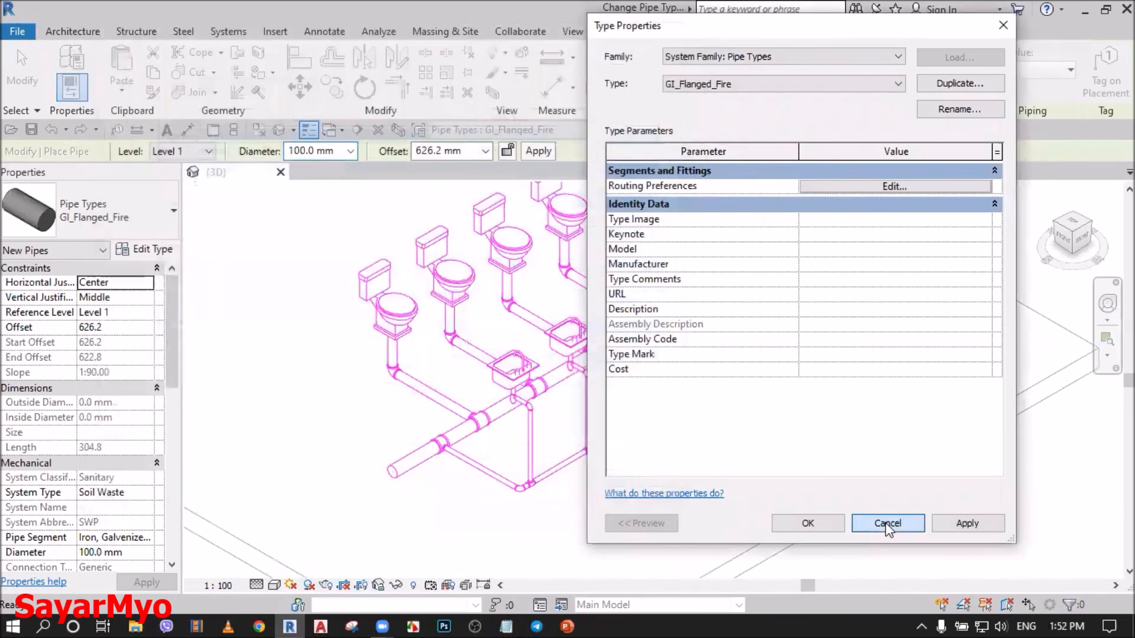
key(Escape)
key(Escape)
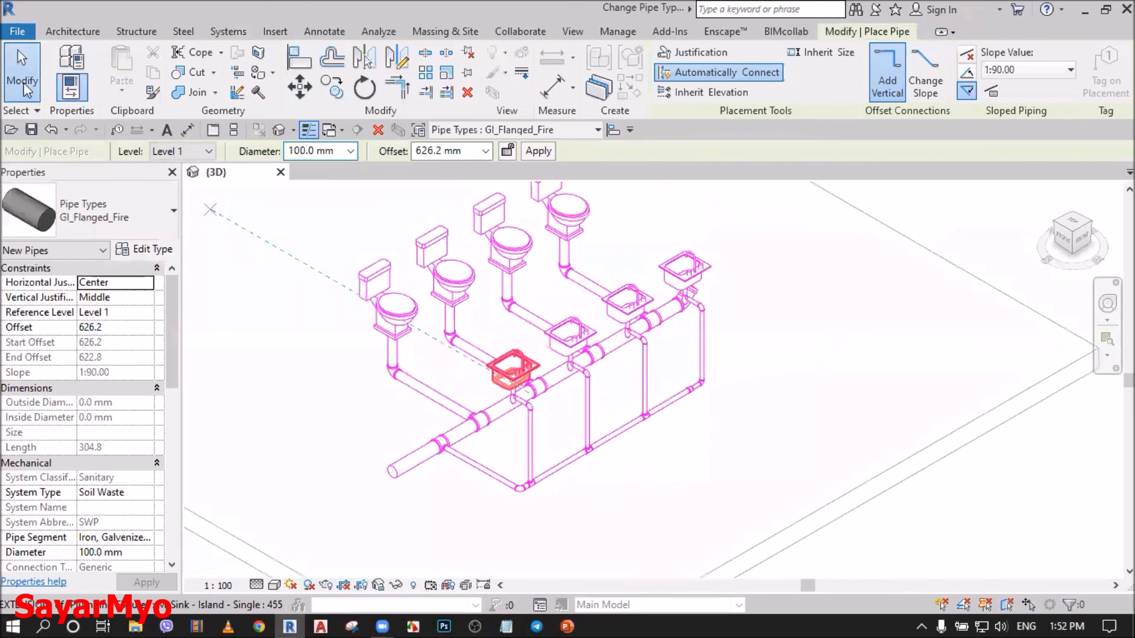
Step: View the whole threaded sanitary network from a low isometric angle
scroll(694, 409, down, 2)
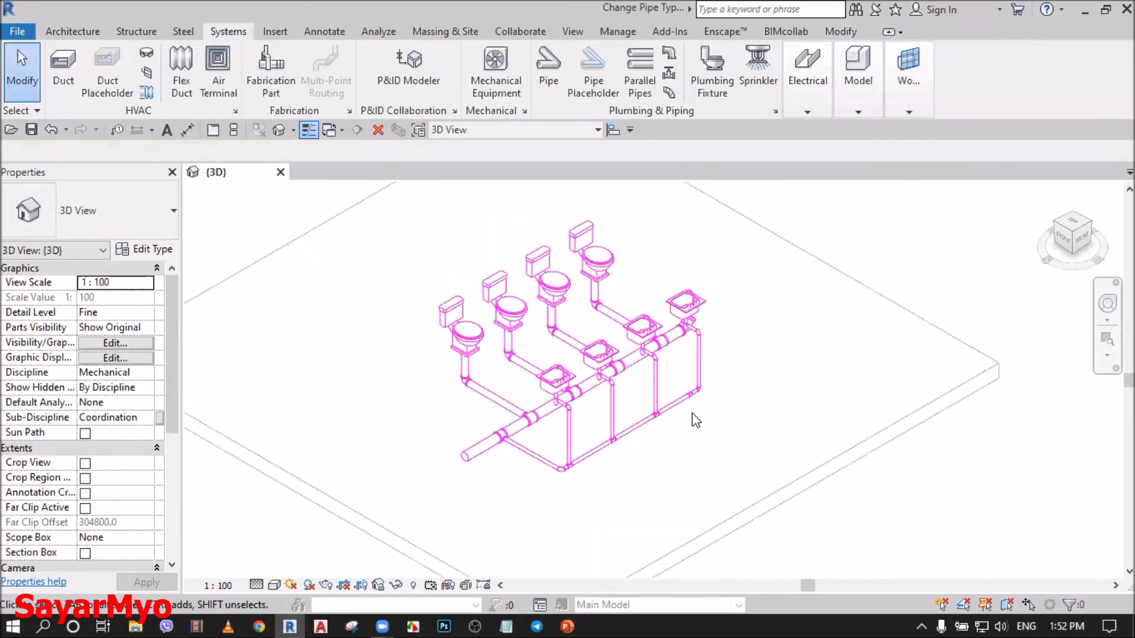
middle_drag(753, 358, 757, 318)
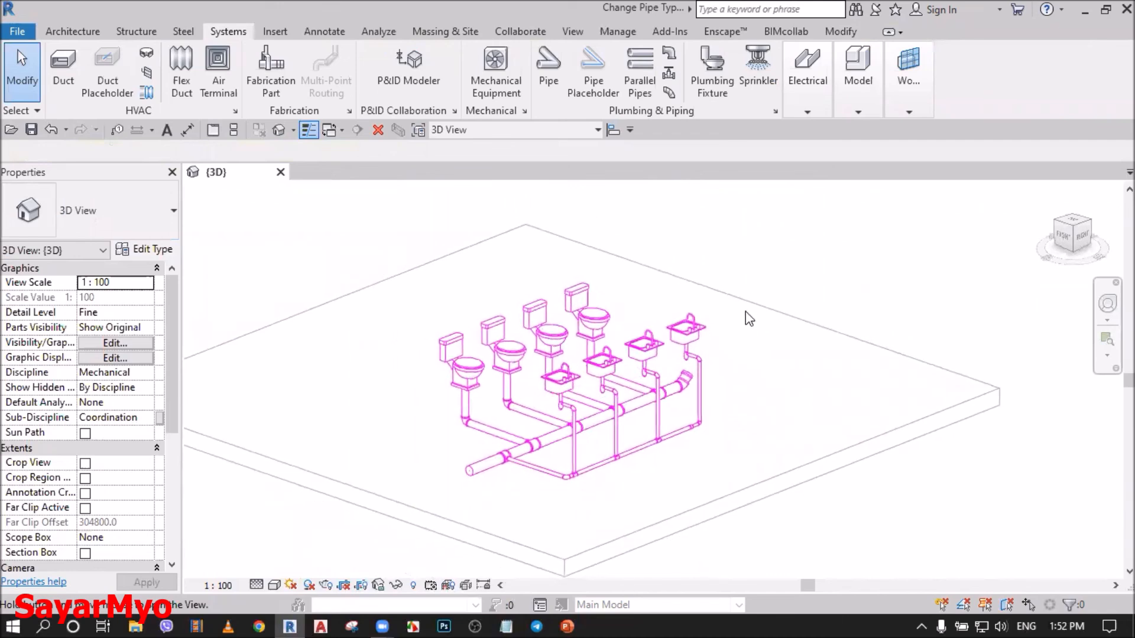
scroll(577, 477, up, 1)
scroll(577, 477, up, 1)
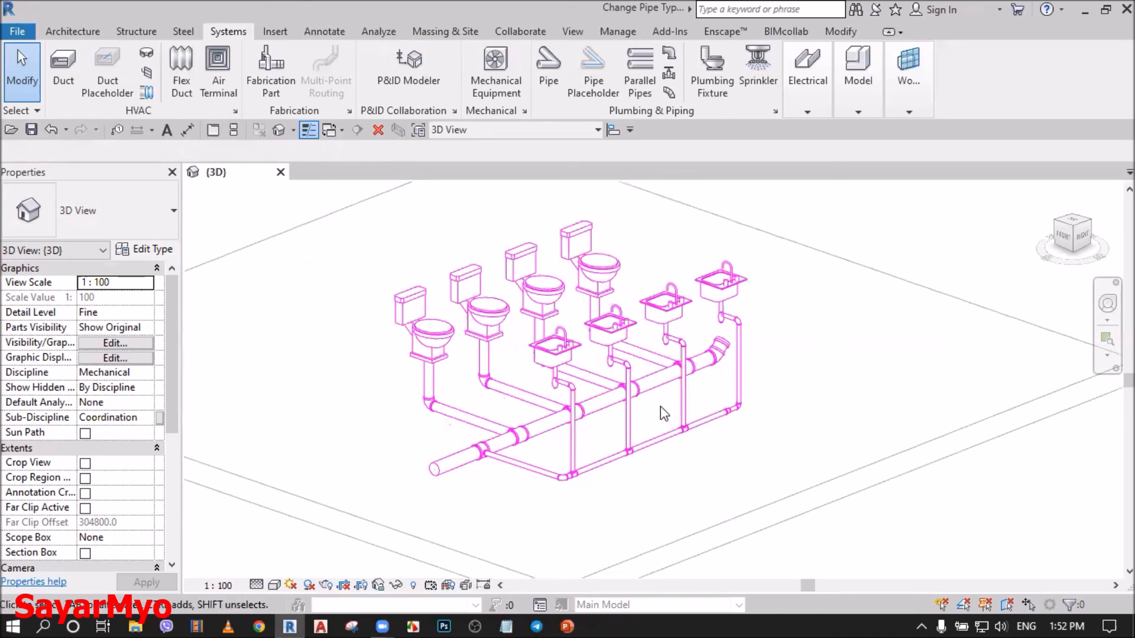
scroll(661, 406, up, 1)
middle_drag(673, 418, 674, 427)
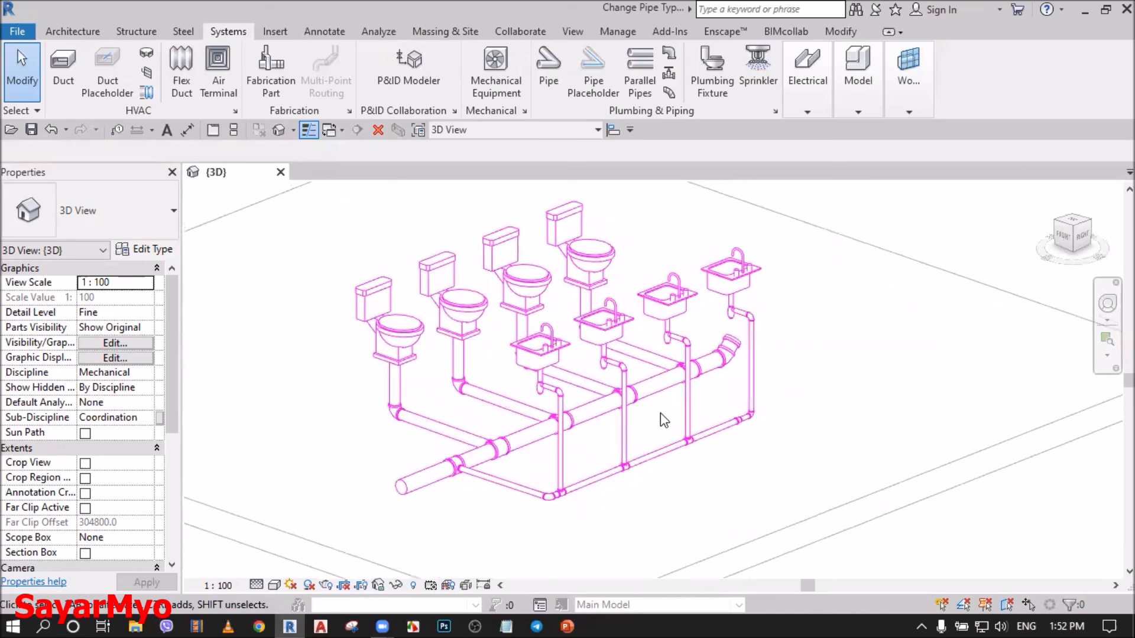